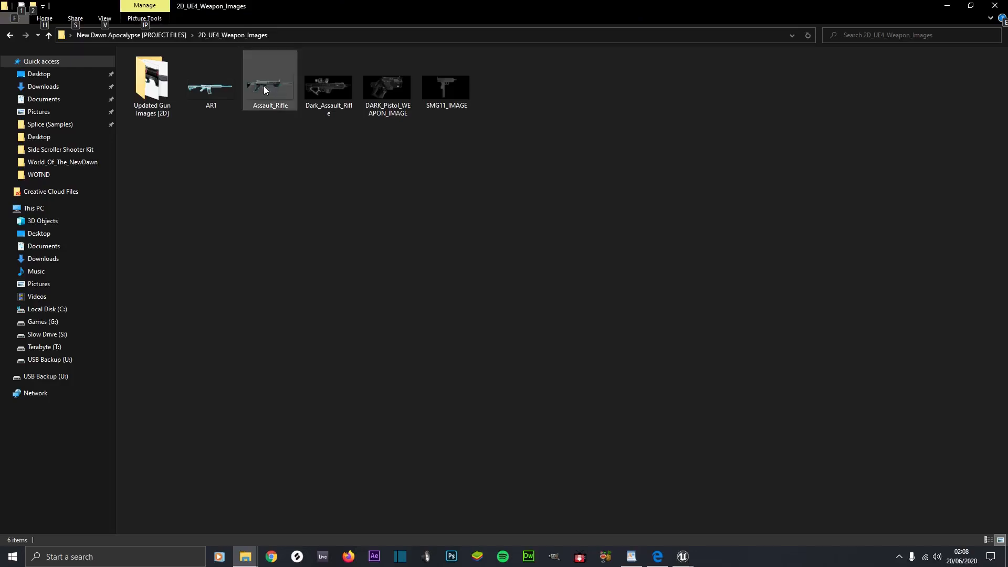
Import the Assault_Rifle image into the project's 2D_UI_Weapon_Images folder, then open the texture and save it
drag(265, 91, 516, 515)
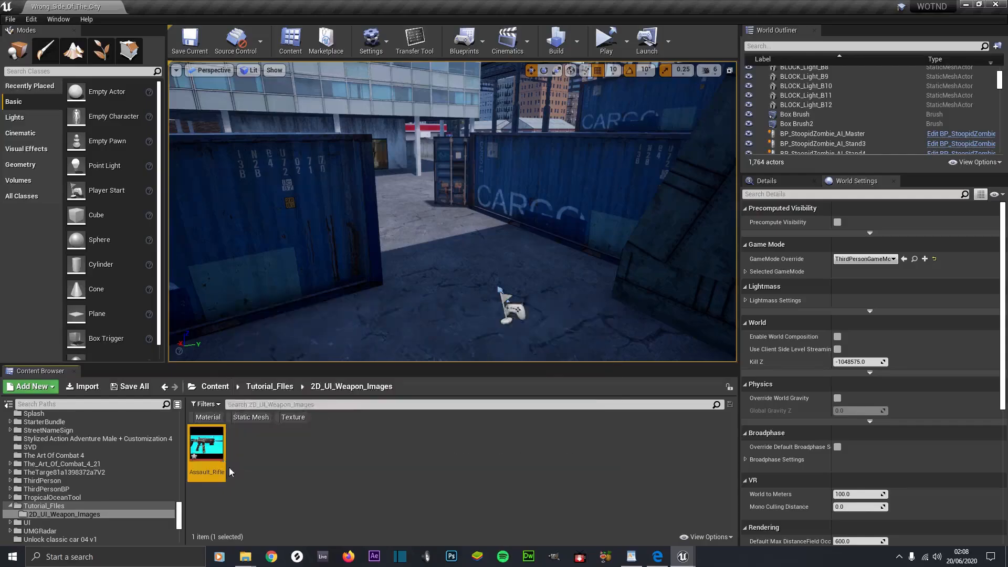
mouse_move(216, 454)
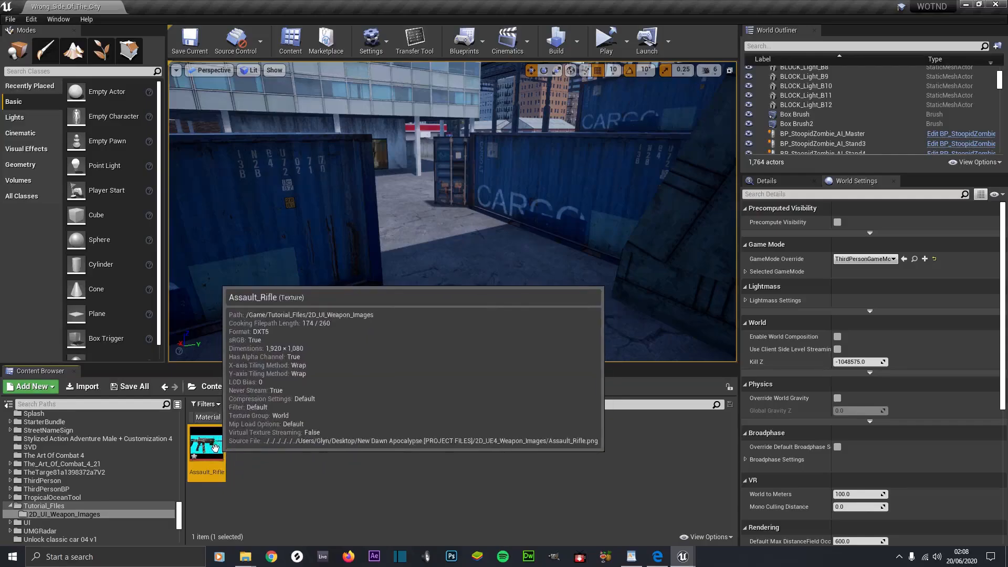
double_click(214, 449)
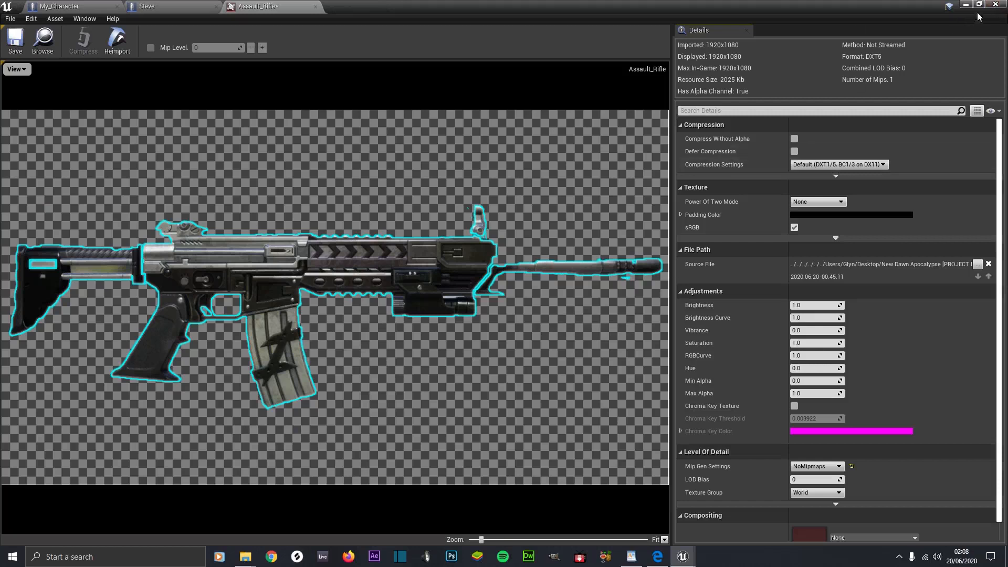
click(16, 41)
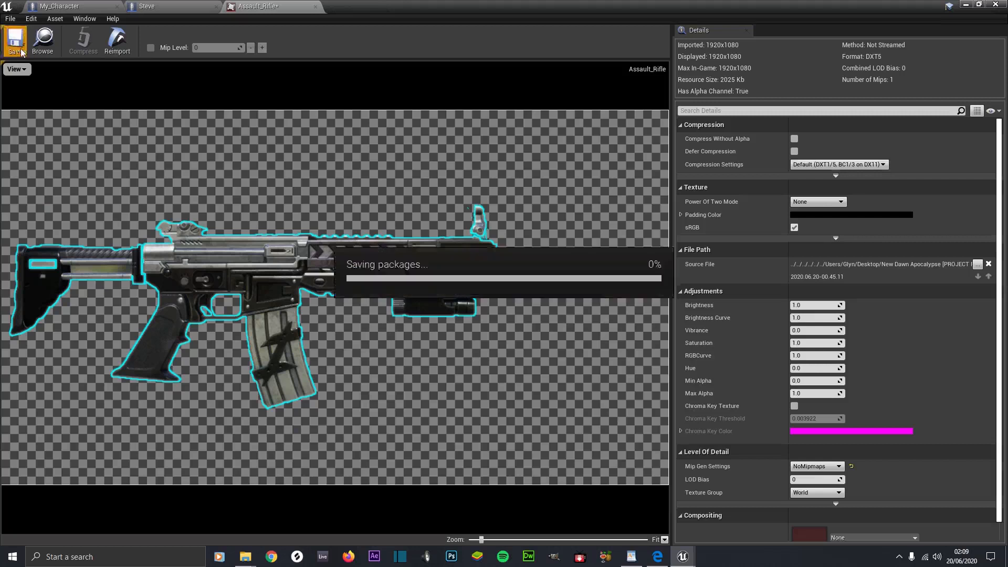
click(966, 5)
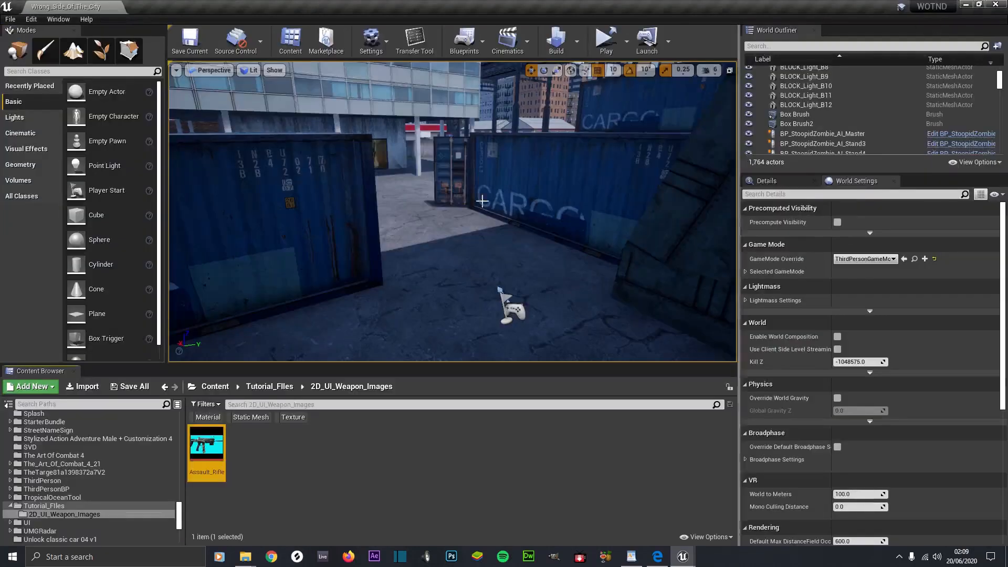
Open the DT_Weapons data table from the Blueprints folder of WeaponComponent
scroll(90, 458, down, 2)
scroll(90, 458, down, 4)
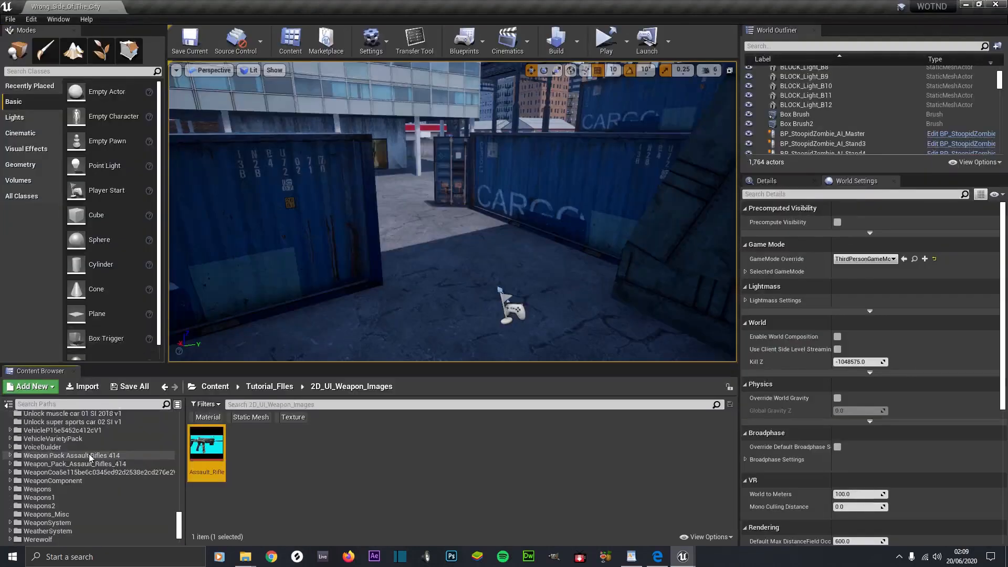
click(81, 464)
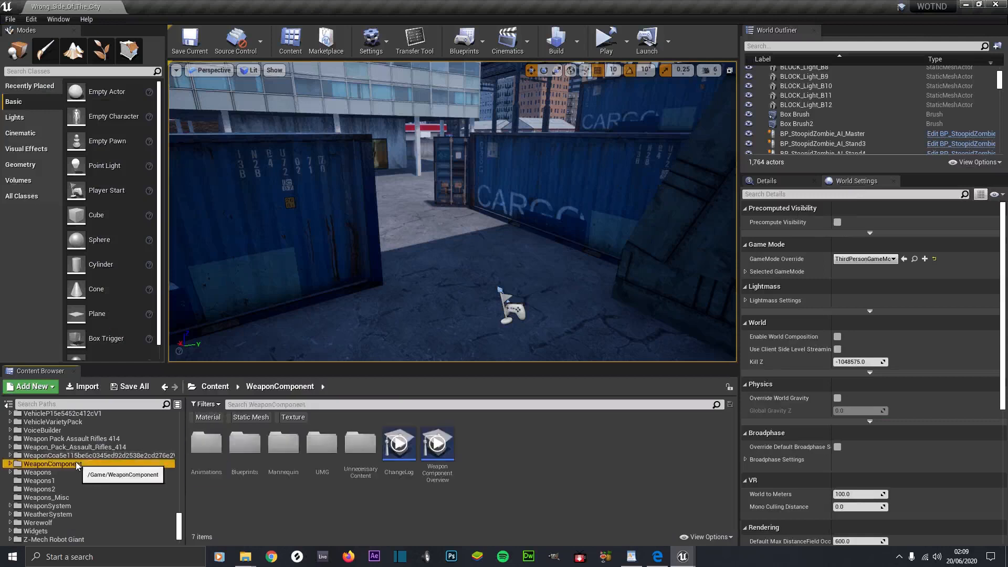
double_click(260, 469)
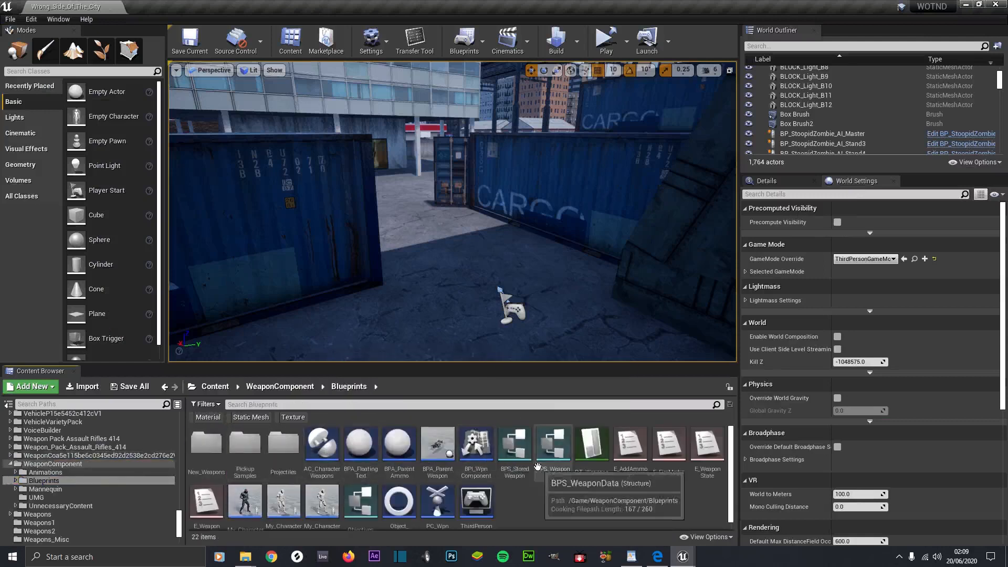
click(588, 448)
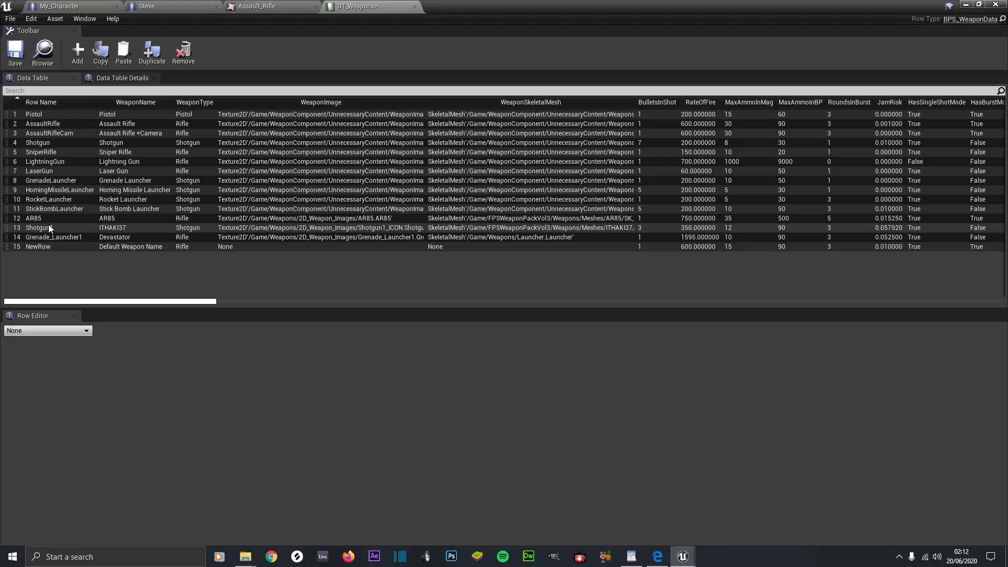
Add a new row to the weapons data table and name it AR85_Assault_Rifle
click(77, 51)
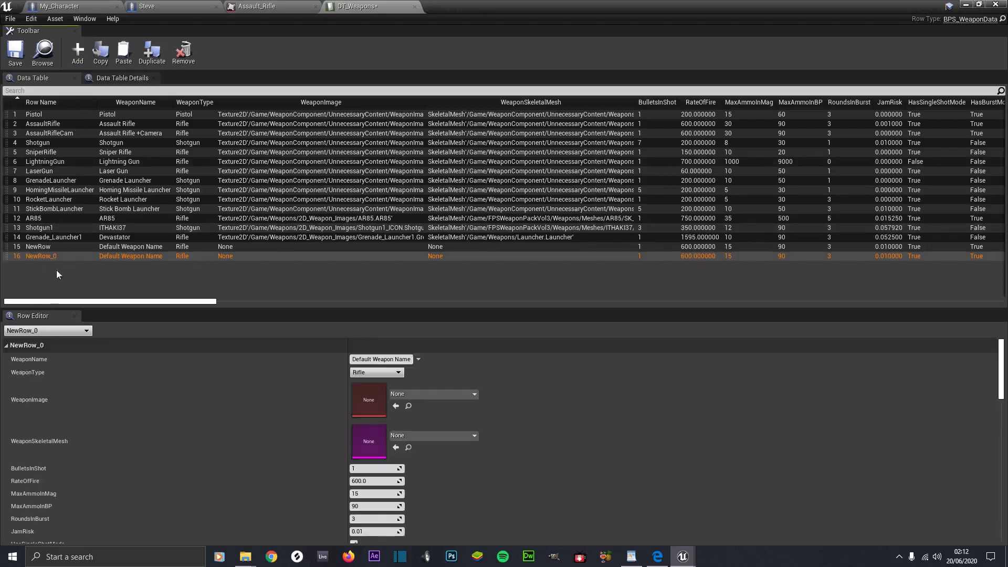
double_click(49, 258)
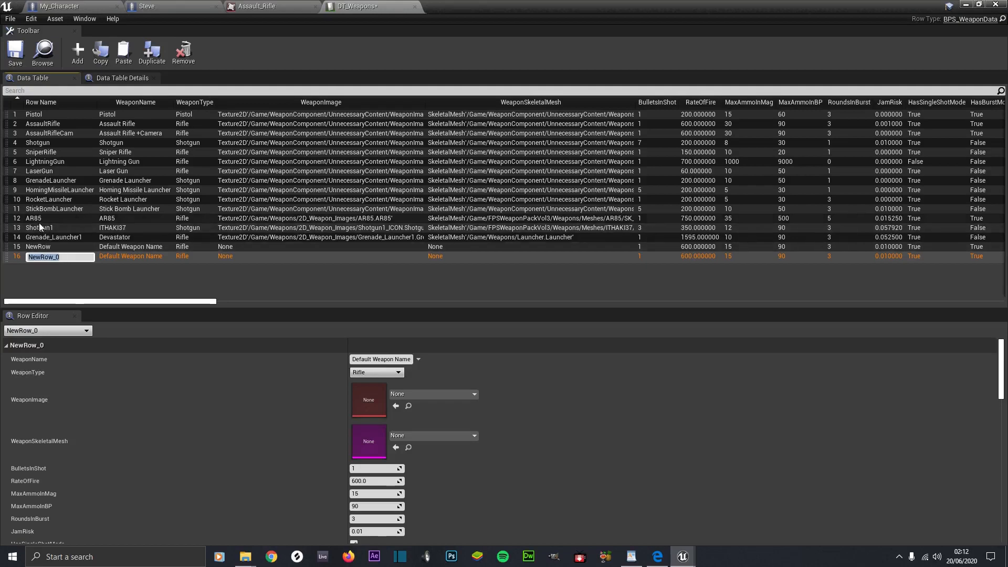
text(AR8)
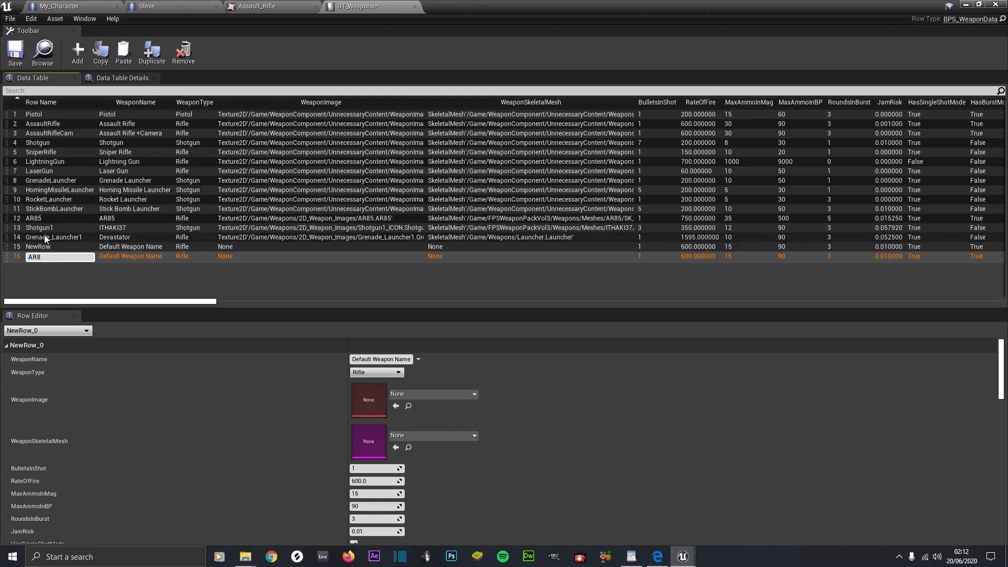
text(5)
text( - )
text(Assault)
text( Rifle)
click(75, 258)
key(BackSpace)
text(_)
click(50, 258)
key(BackSpace)
key(BackSpace)
key(BackSpace)
text(_)
Copy the new row's name into its WeaponName and replace the underscores with spaces to read AR85 Assault Rifle
drag(90, 257, 5, 253)
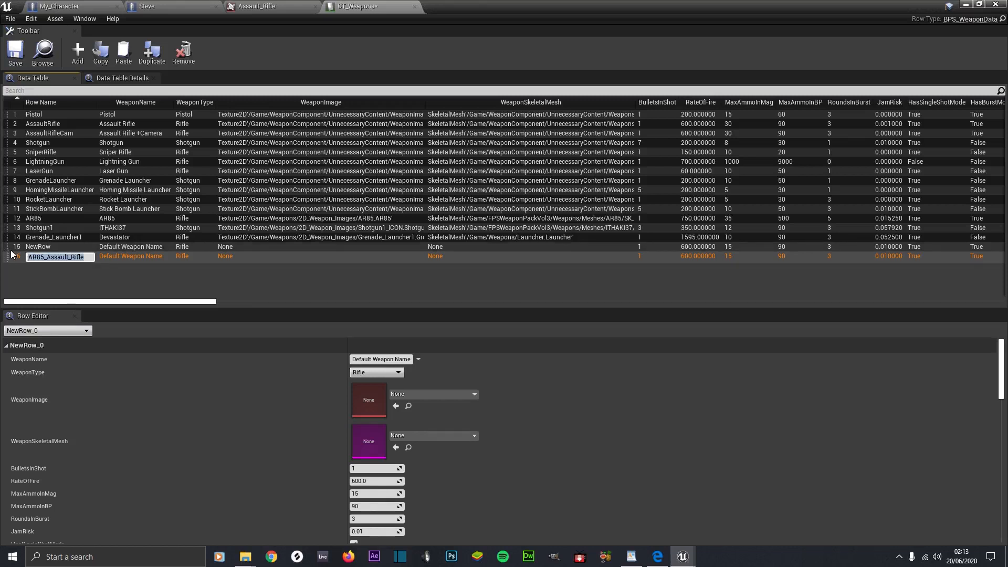
right_click(48, 259)
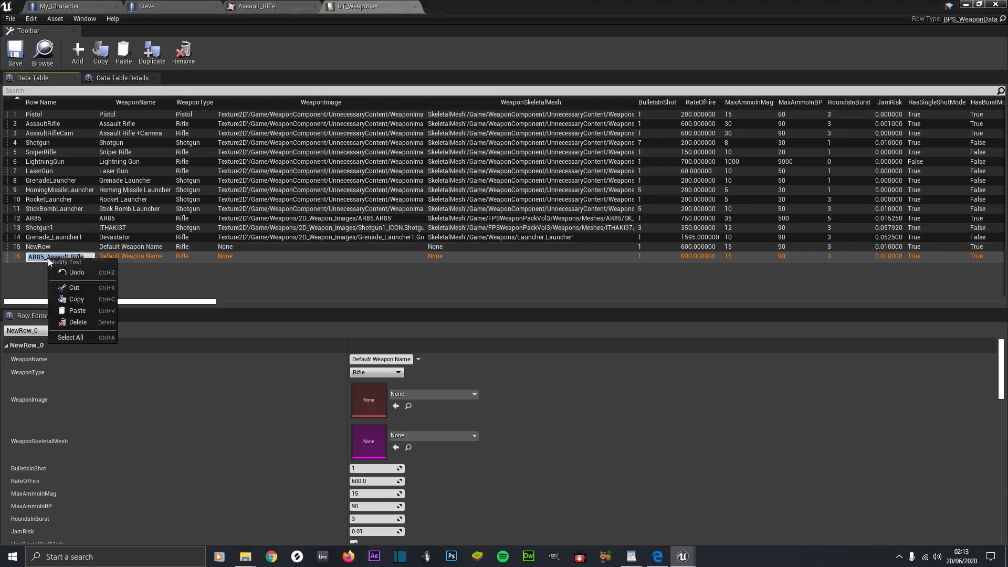
click(67, 300)
key(Return)
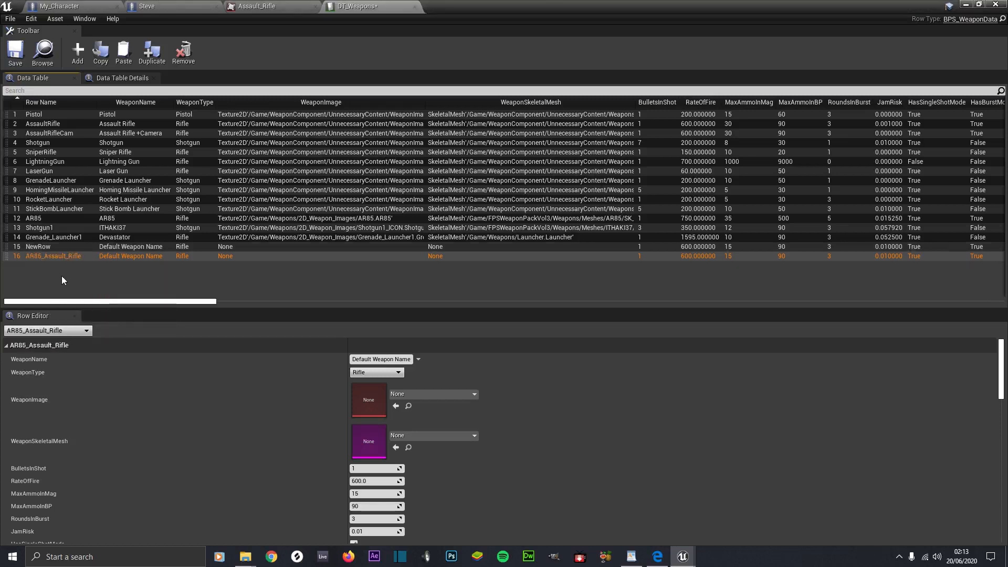
double_click(372, 359)
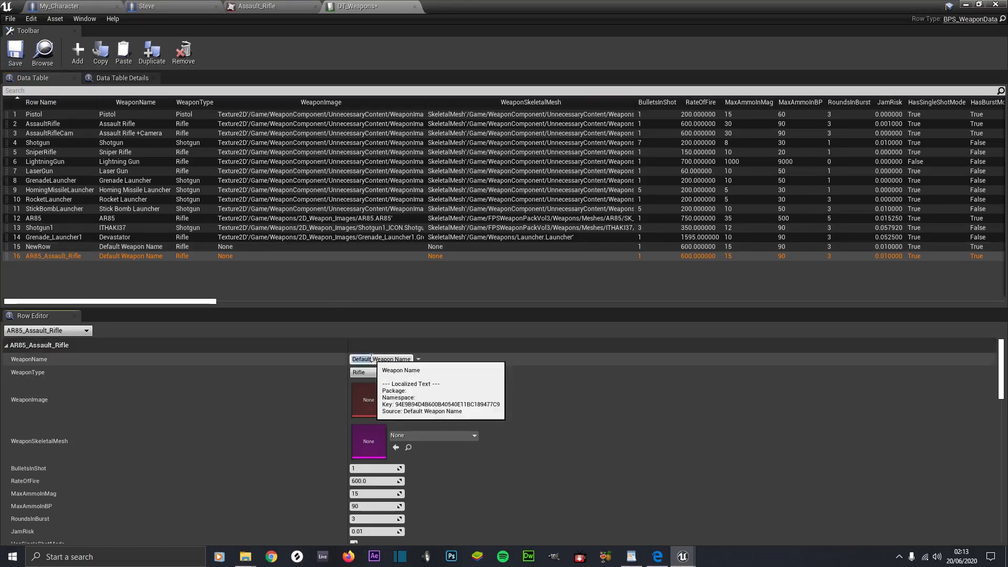
key(ctrl+a)
key(ctrl+v)
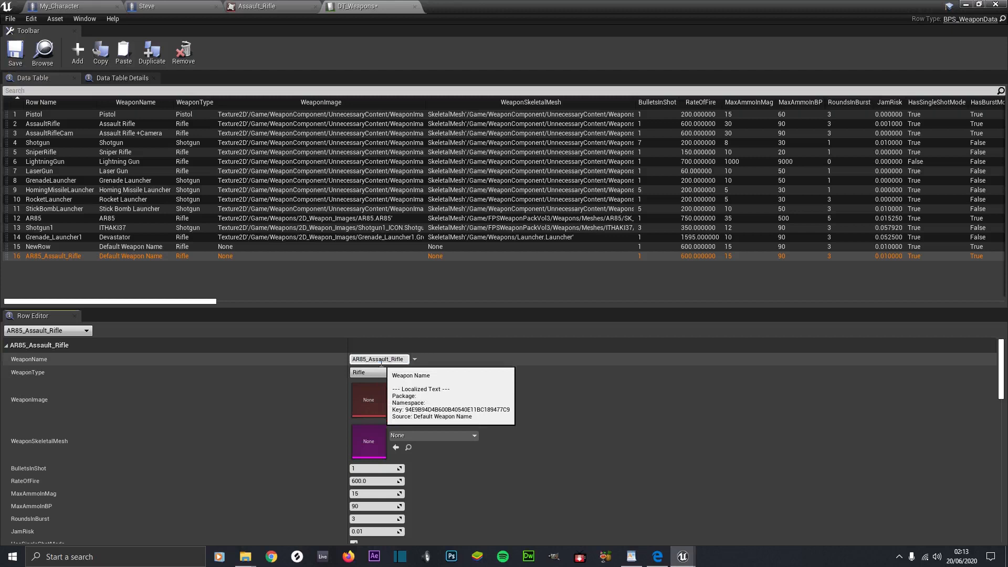
key(BackSpace)
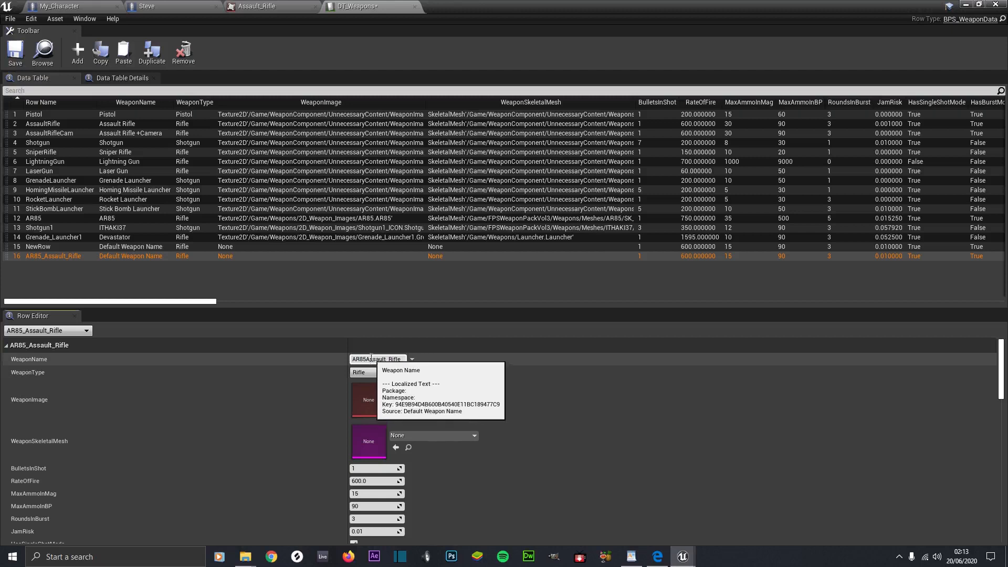
click(392, 359)
key(BackSpace)
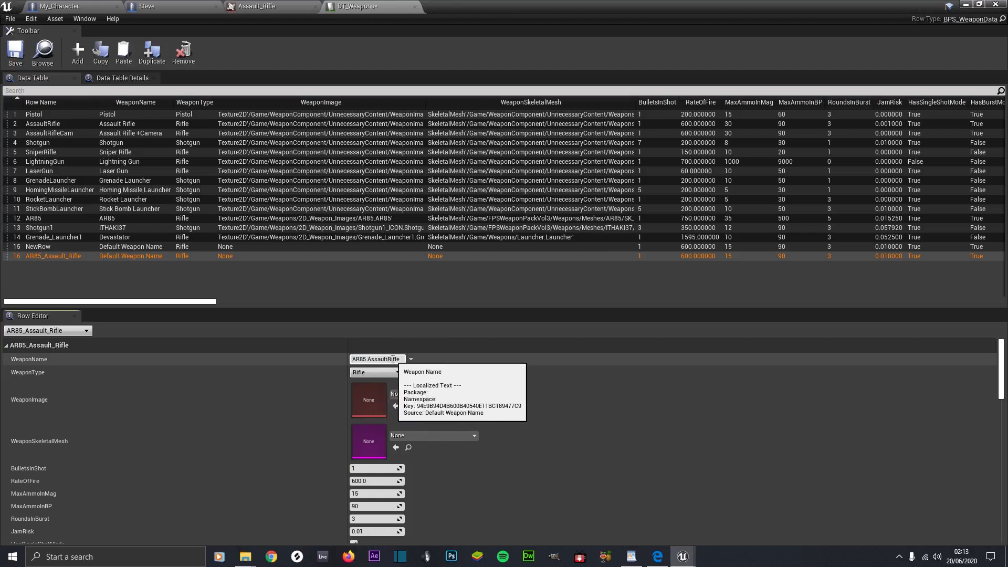
Set the row's WeaponType to Rifle and assign the AR85 texture as its WeaponImage
click(373, 373)
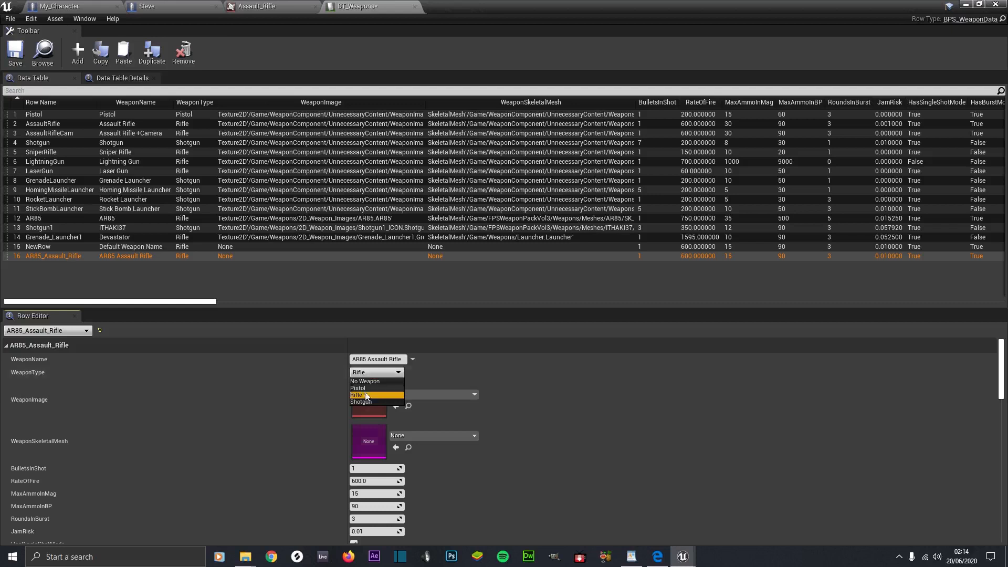
click(367, 396)
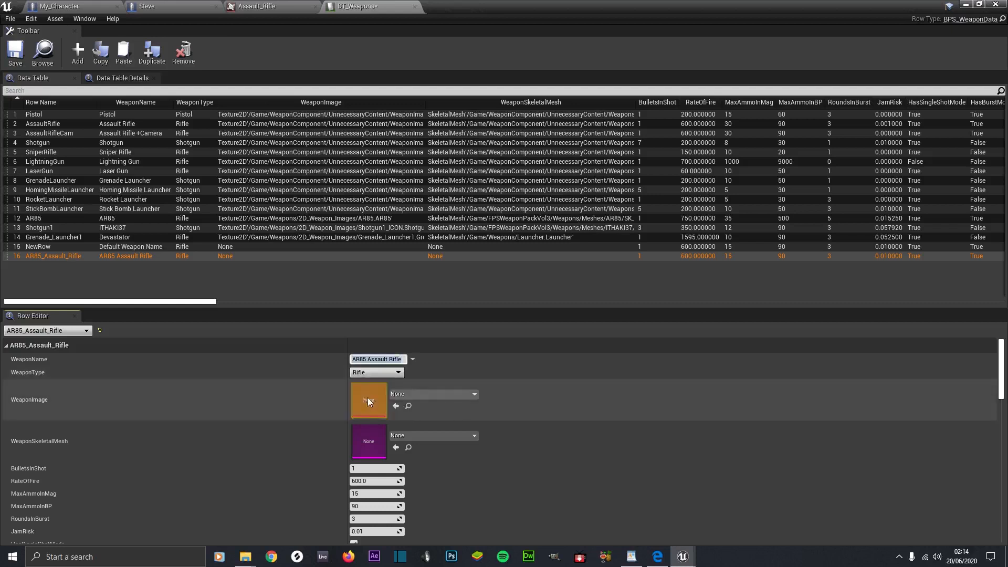
click(412, 393)
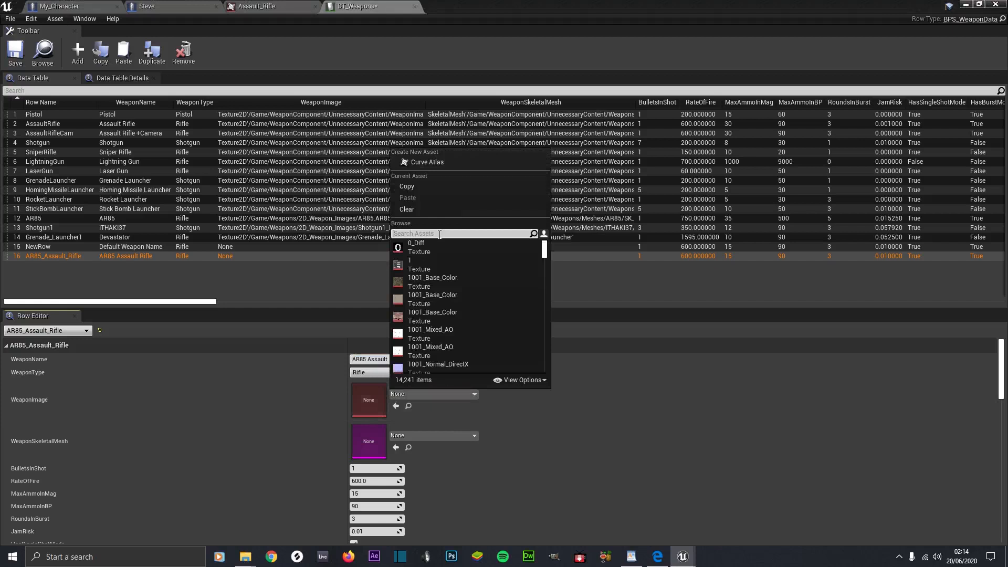
text(ar)
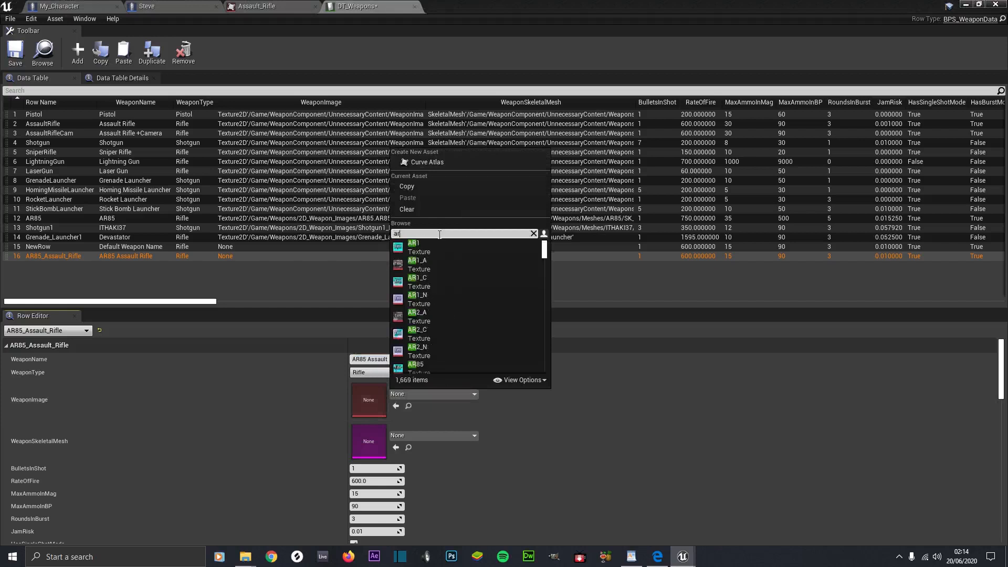
text(85)
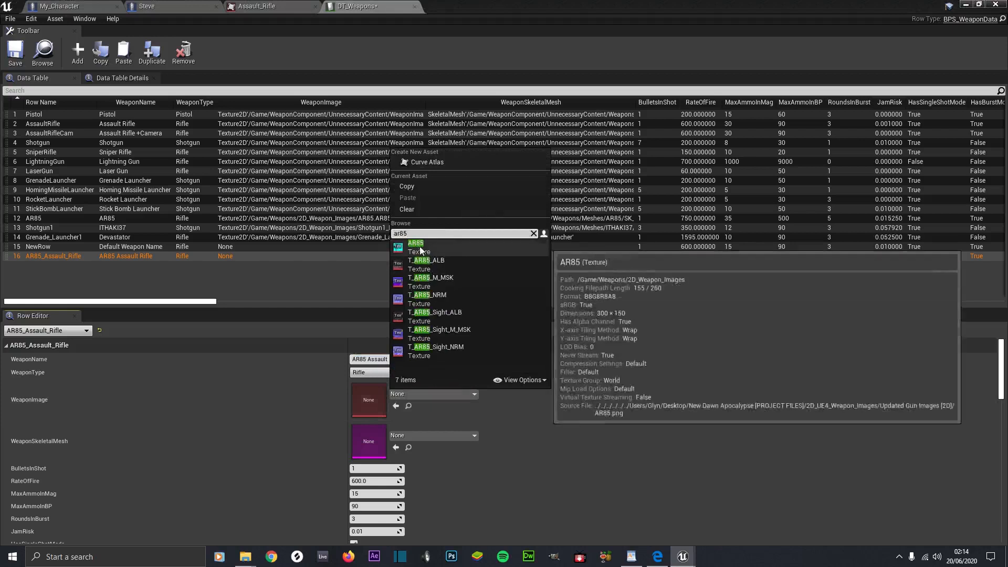
click(421, 251)
Assign the SK_AR85_X skeletal mesh as the row's WeaponSkeletalMesh
scroll(434, 373, down, 1)
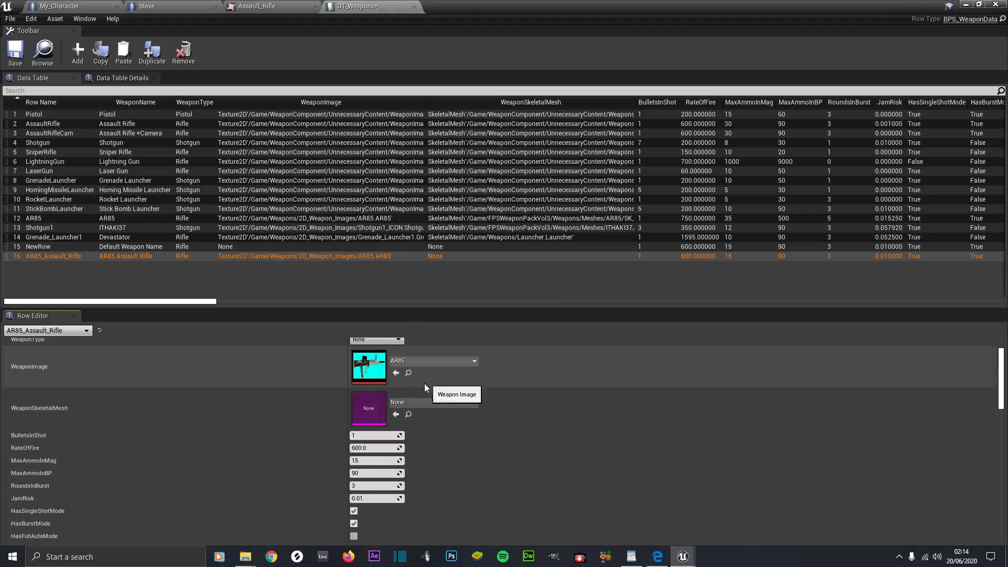
click(425, 402)
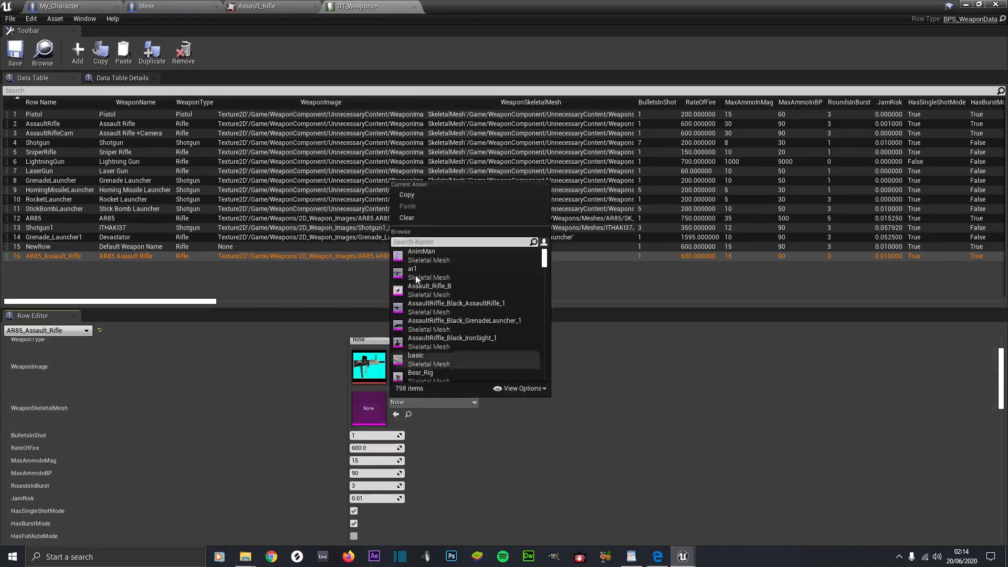
text(a)
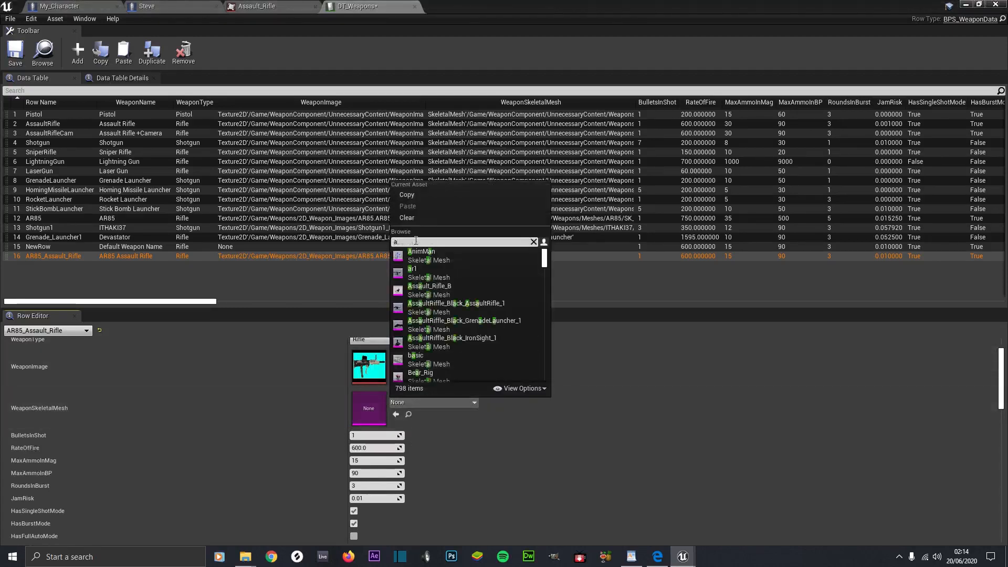
text(r85)
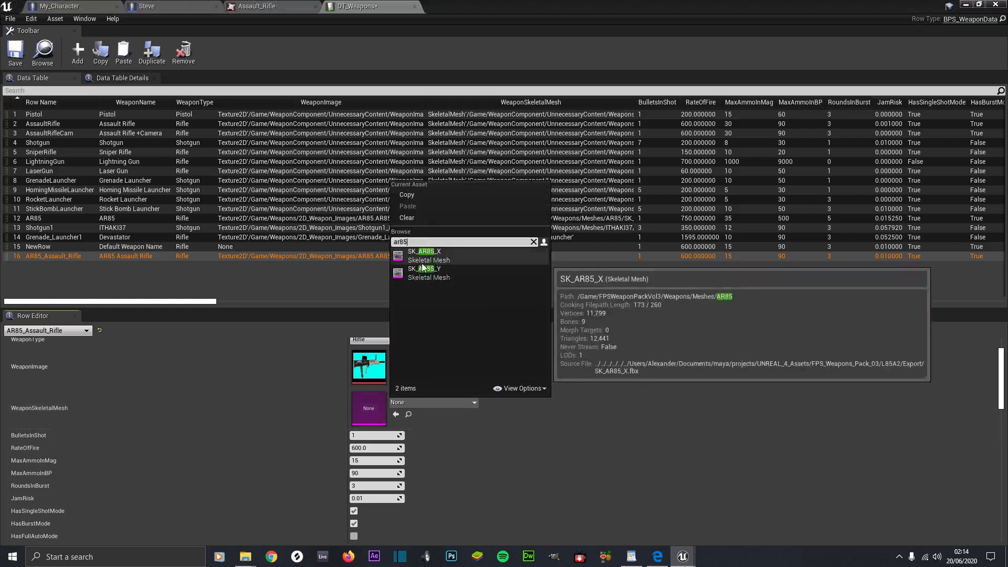
click(425, 256)
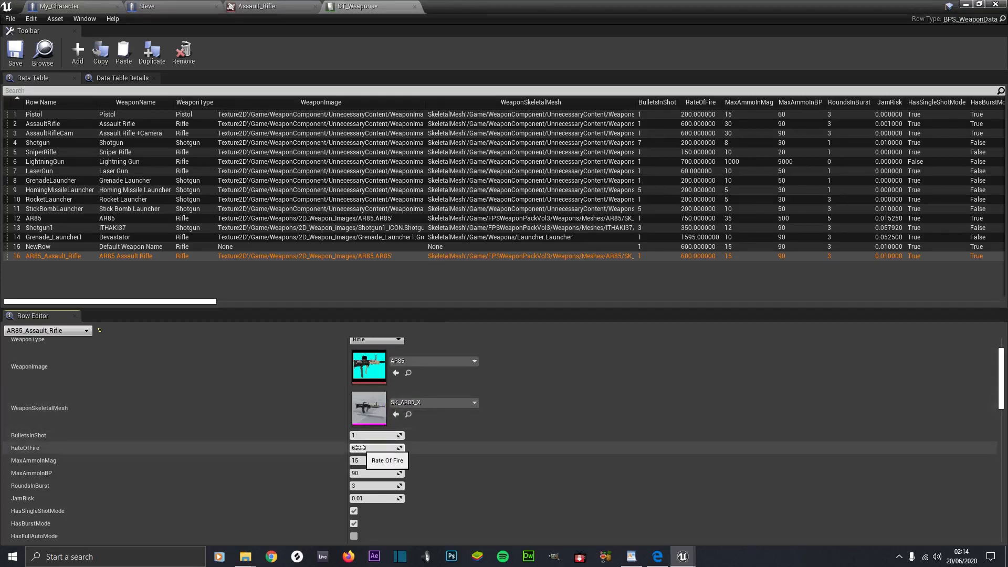
Set the row's RateOfFire to 1000, MaxAmmoInMag to 35 and MaxAmmoInBP to 500
click(358, 448)
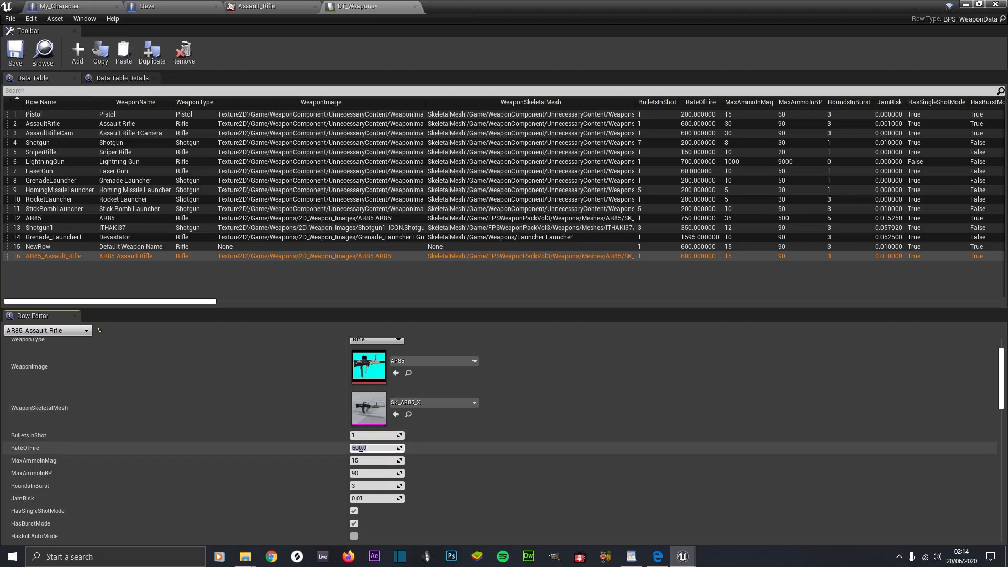
text(1000)
key(Return)
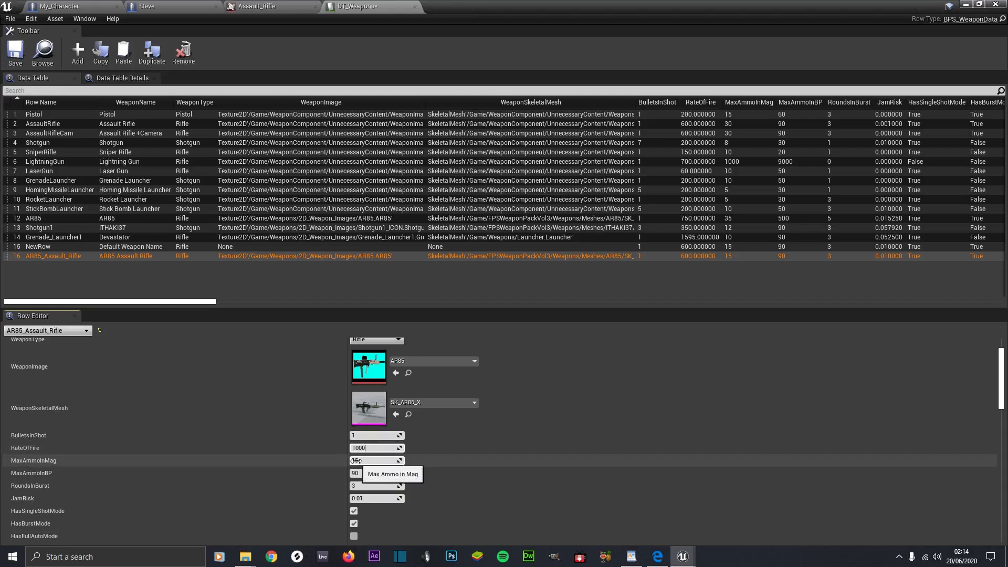
click(356, 461)
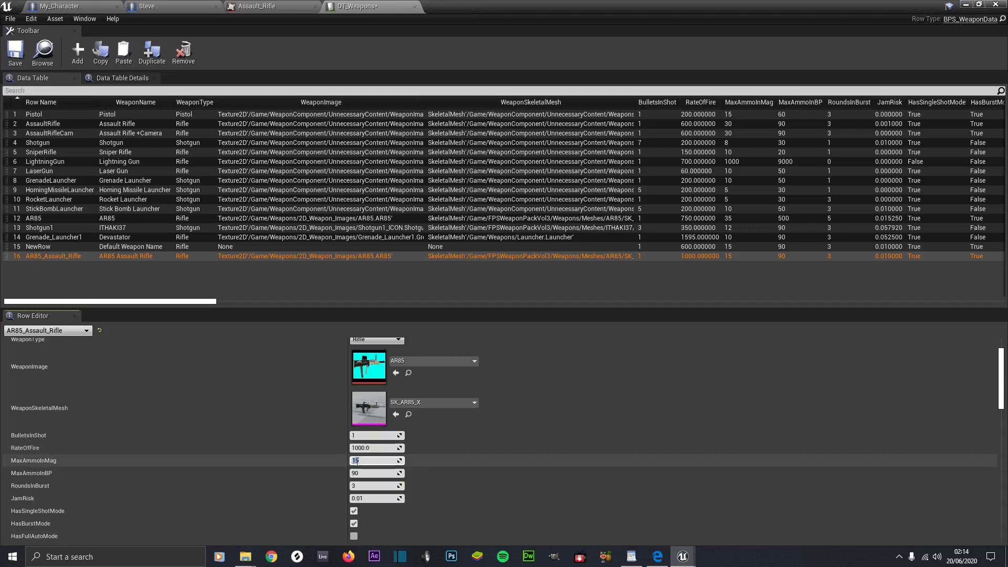
text(35)
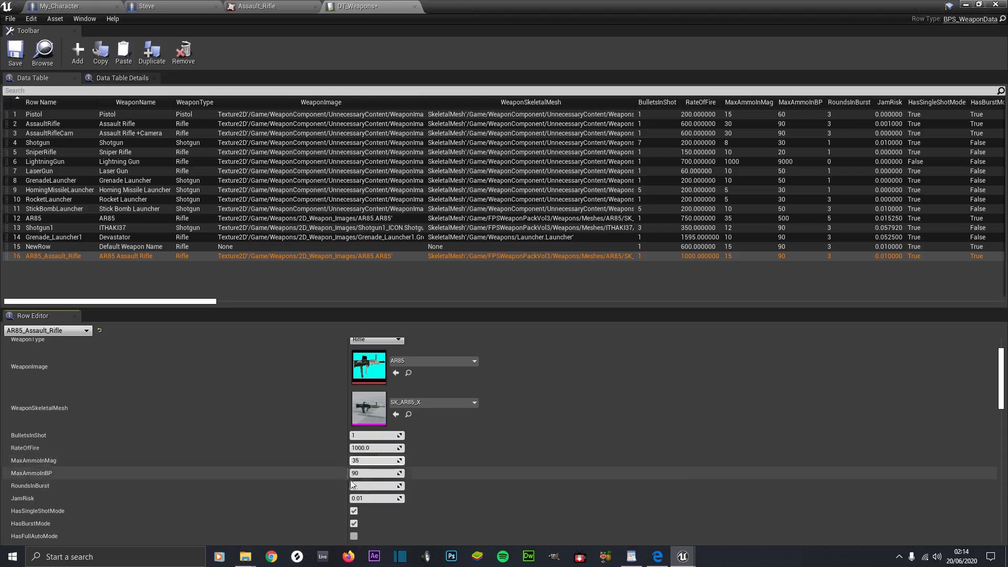
click(357, 473)
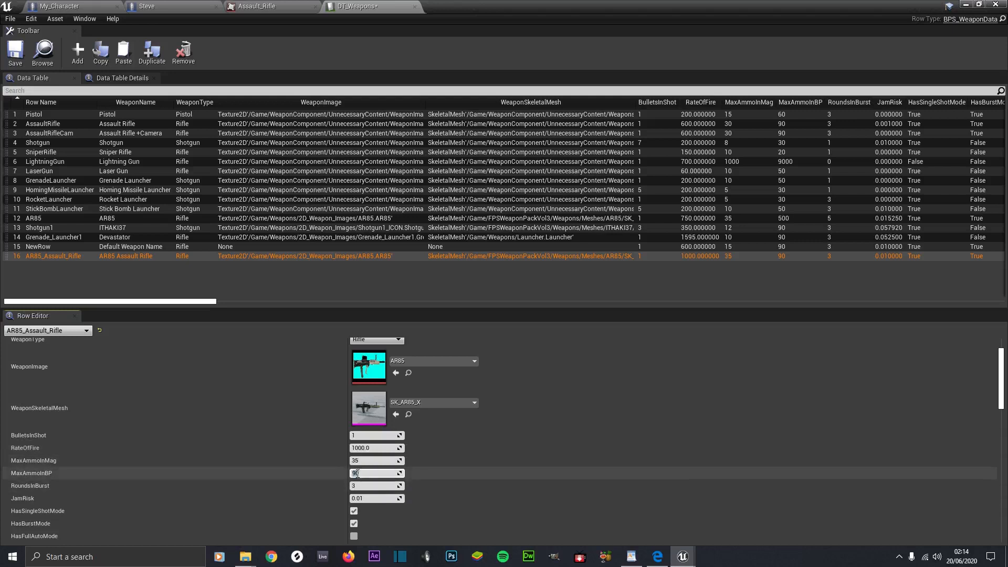
text(500)
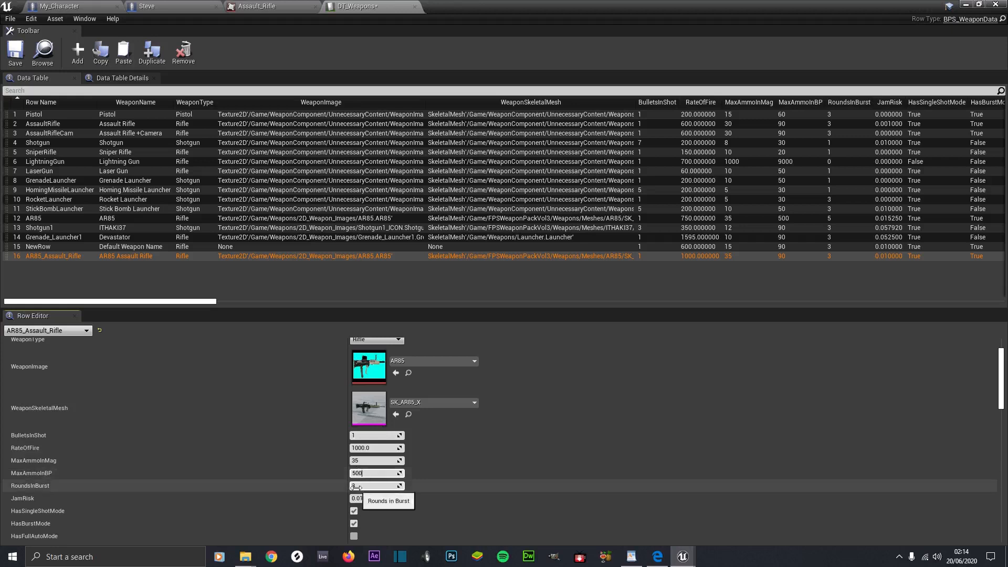
Set the AR85_Assault_Rifle row's RoundsInBurst to 5 and its JamRisk to 0.001
click(356, 487)
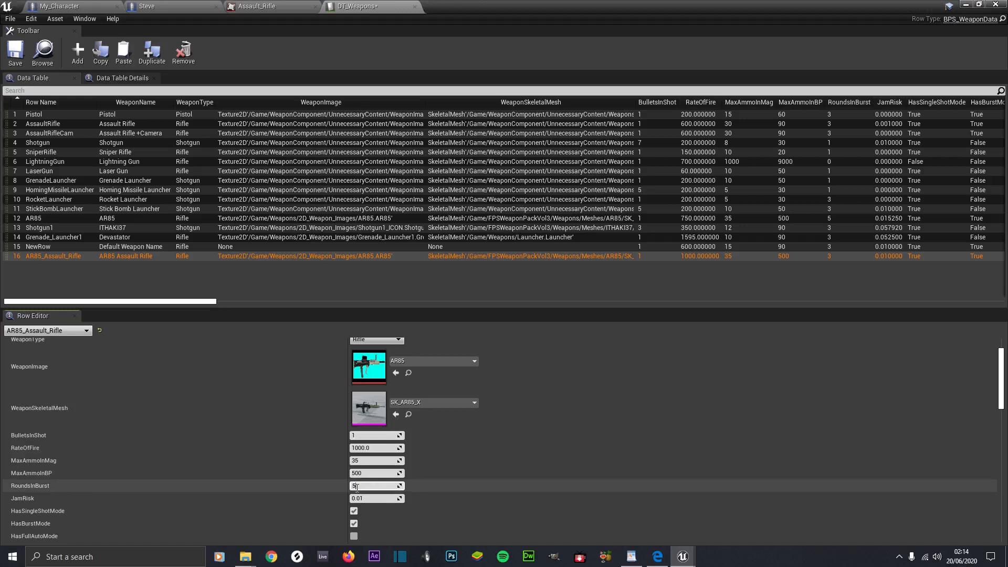
scroll(356, 487, down, 2)
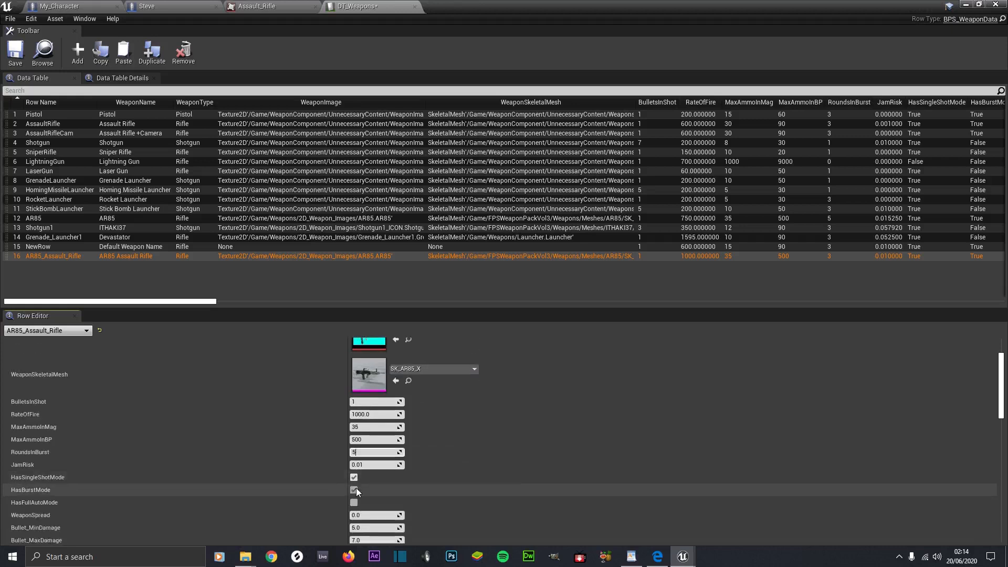
click(361, 464)
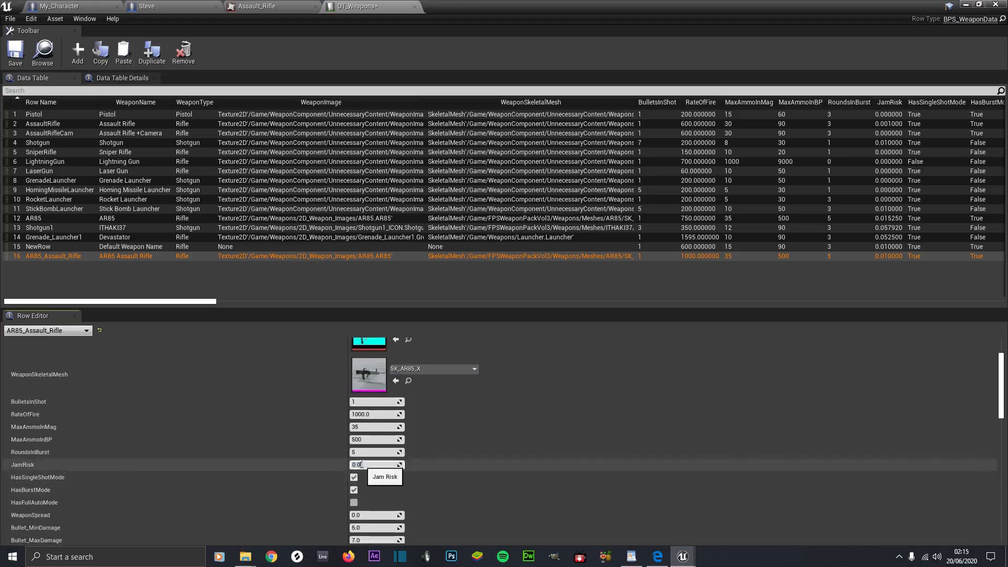
text(0)
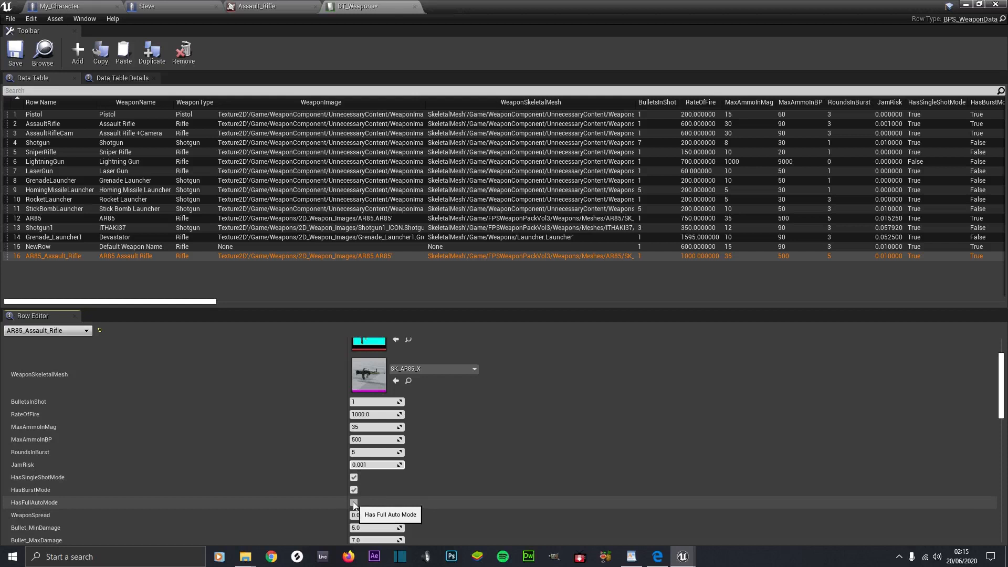
Enable HasFullAutoMode for the row, and switch HasBurstMode off and back on
key(Return)
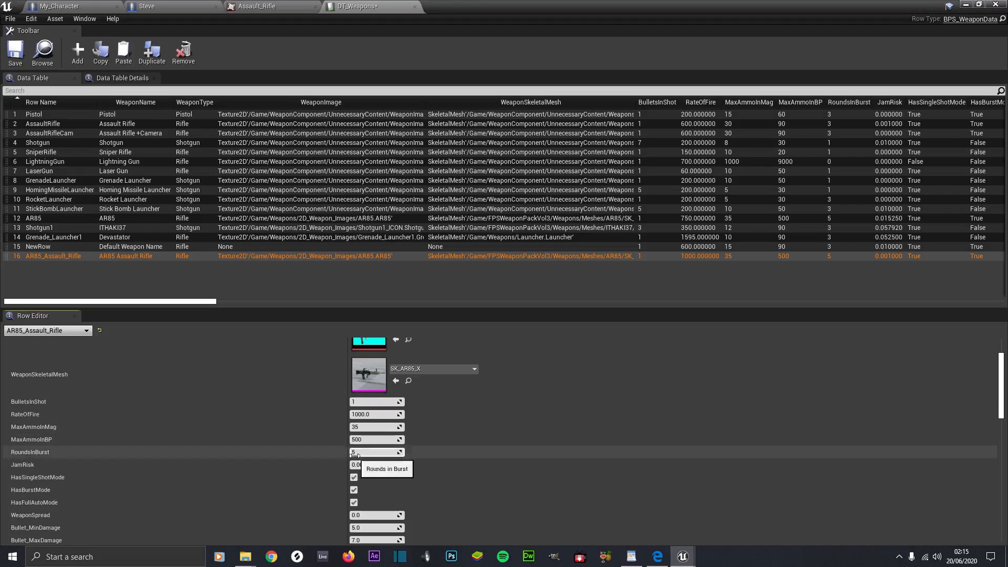
click(354, 490)
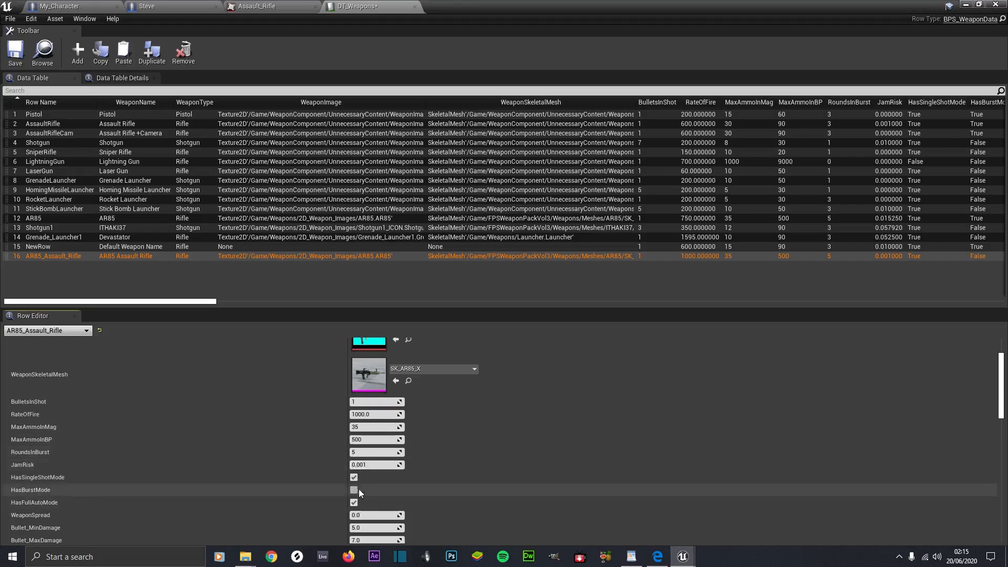
click(354, 490)
Set the row's WeaponSpread to 1.5
scroll(391, 499, down, 2)
scroll(392, 498, down, 1)
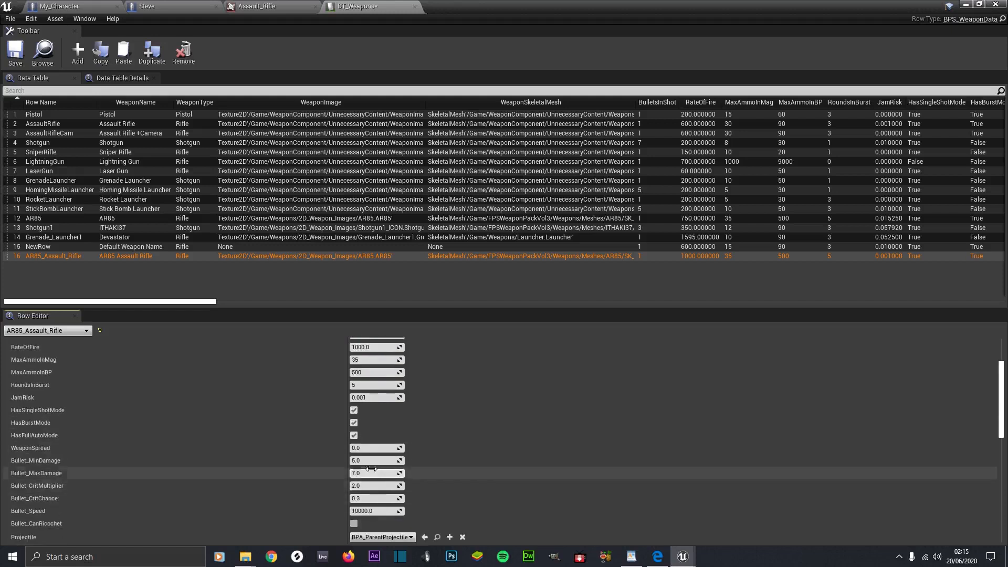
click(359, 448)
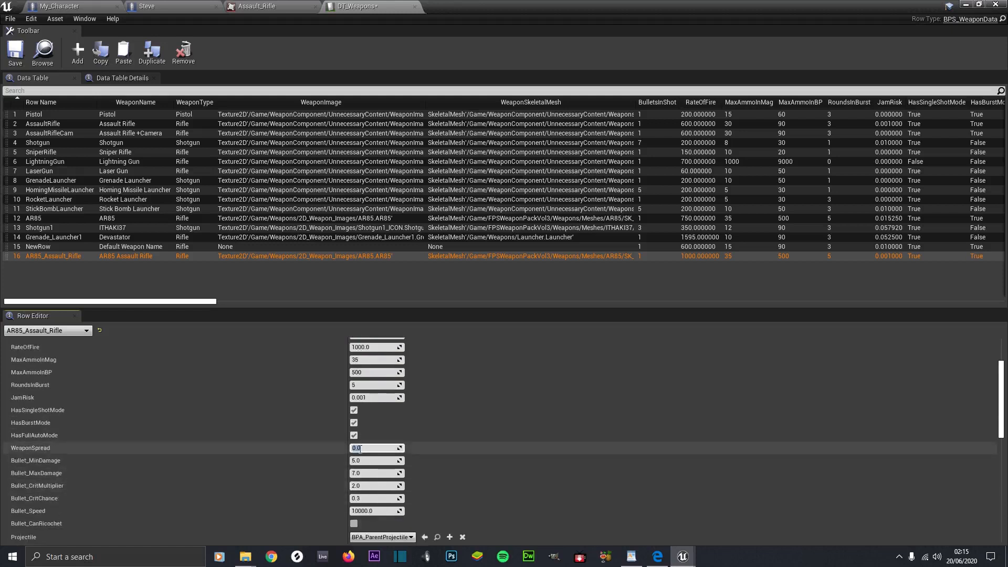
text(1.5)
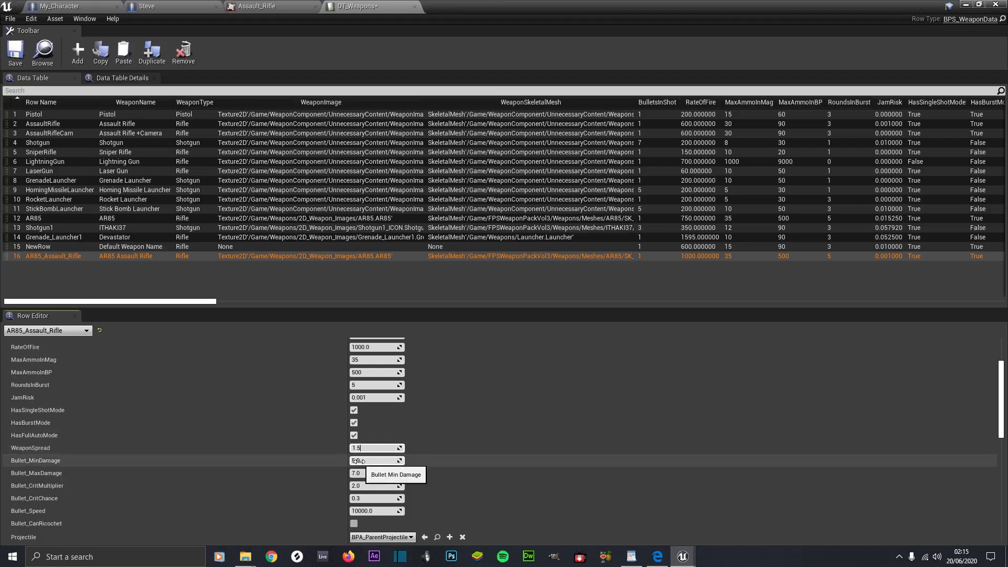
Set the row's bullet damage range with Bullet_MinDamage 15 and Bullet_MaxDamage 30
click(359, 461)
text(15)
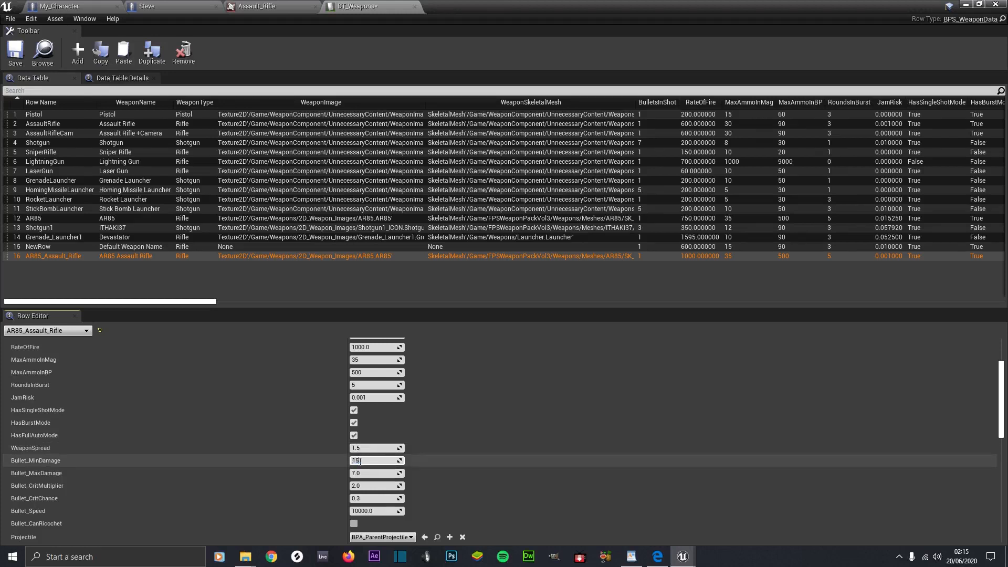
key(Return)
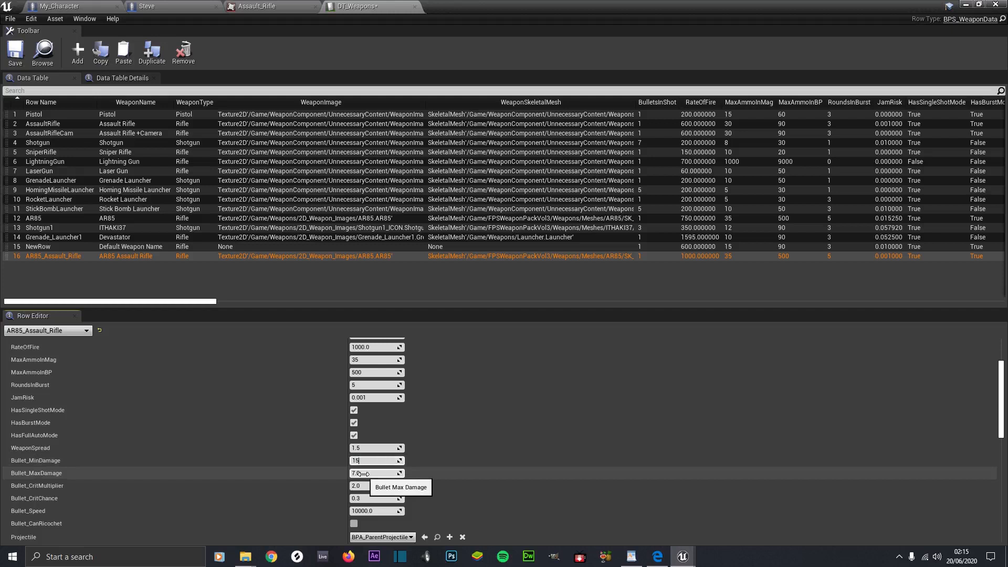
click(364, 474)
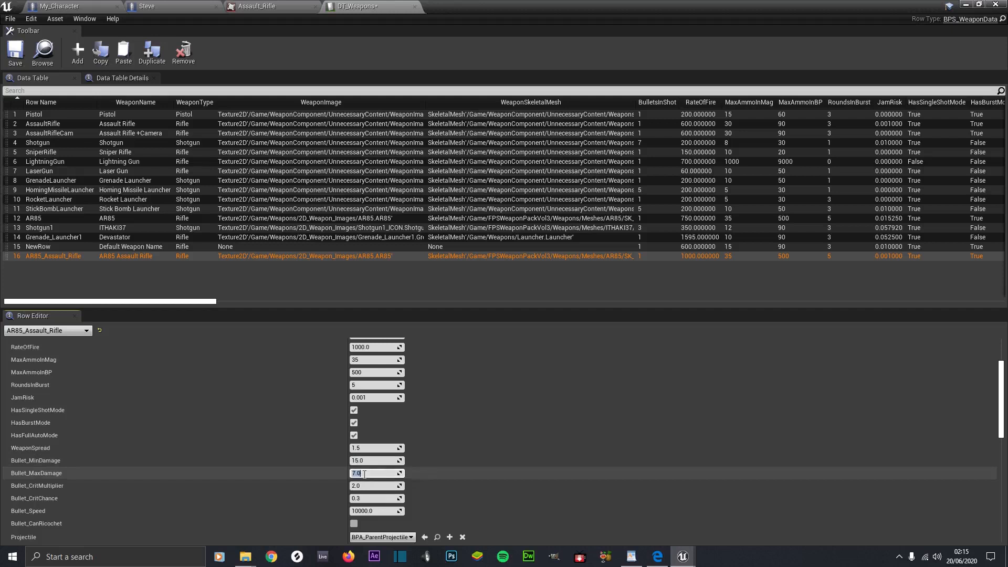
text(30)
Set the row's Bullet_CritMultiplier to 15 and Bullet_CritChance to 5
click(361, 487)
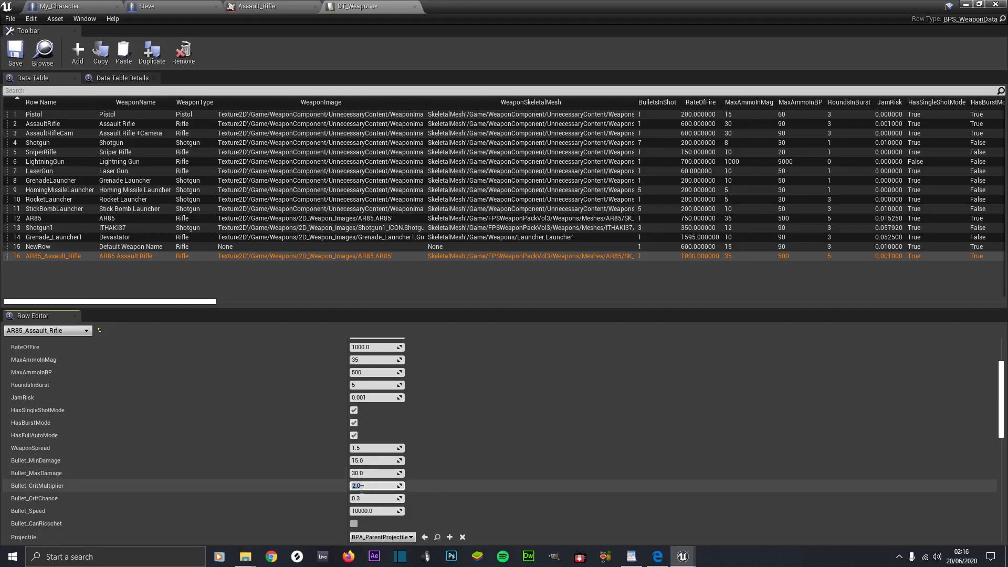
text(15)
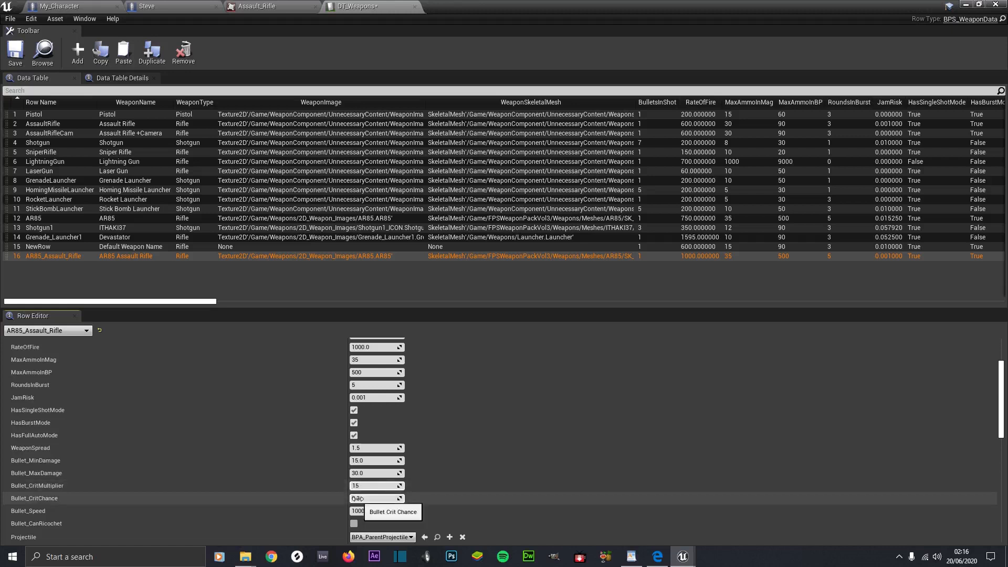
click(357, 499)
text(5)
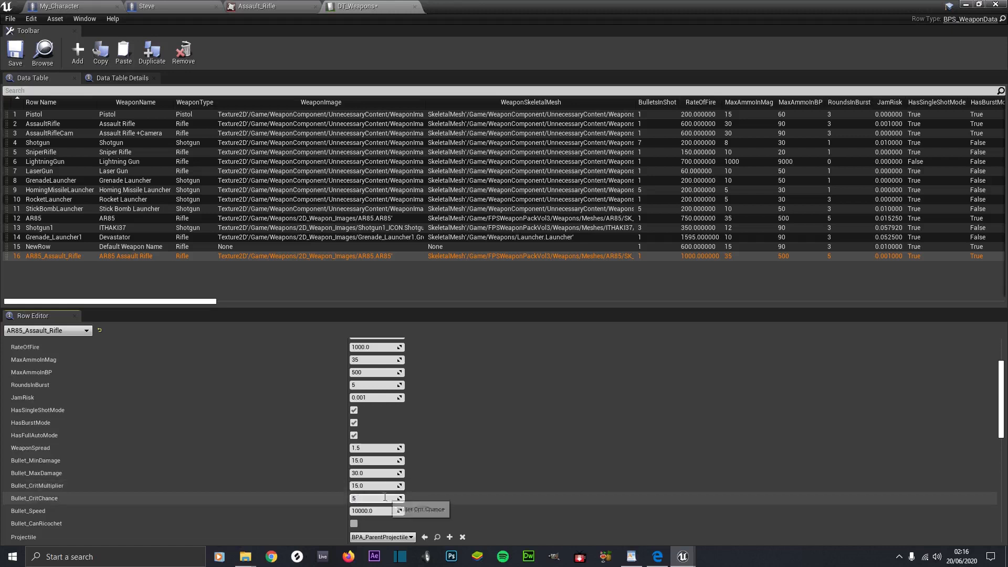
Set the row's Bullet_Speed to 17500 and enable Bullet_CanRicochet
scroll(385, 497, down, 3)
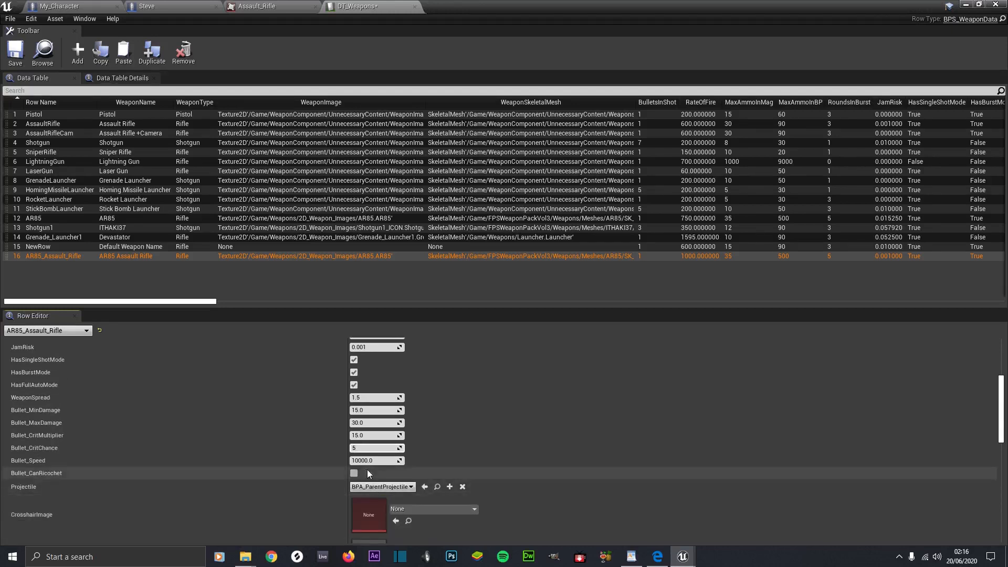
click(361, 460)
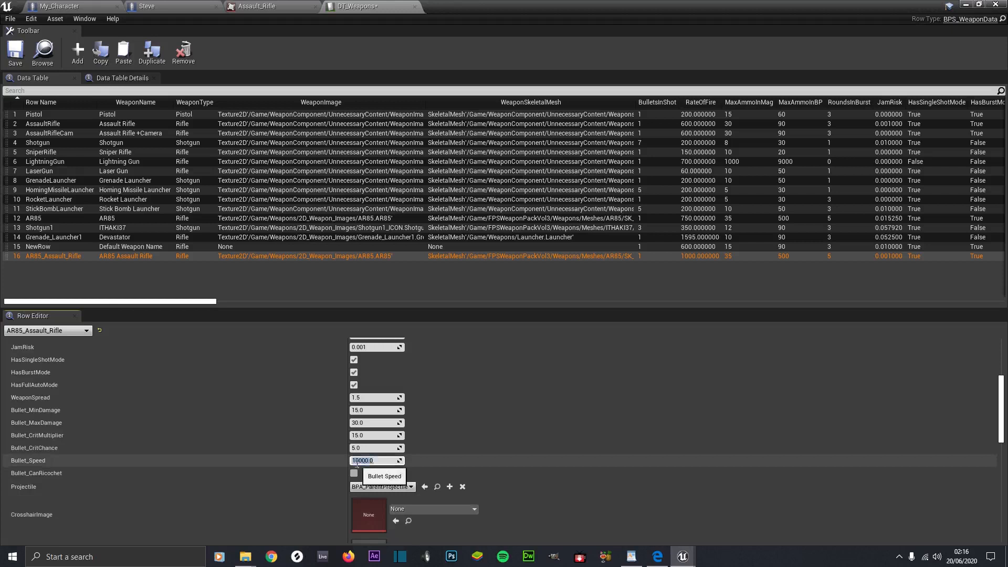
text(17500)
key(Return)
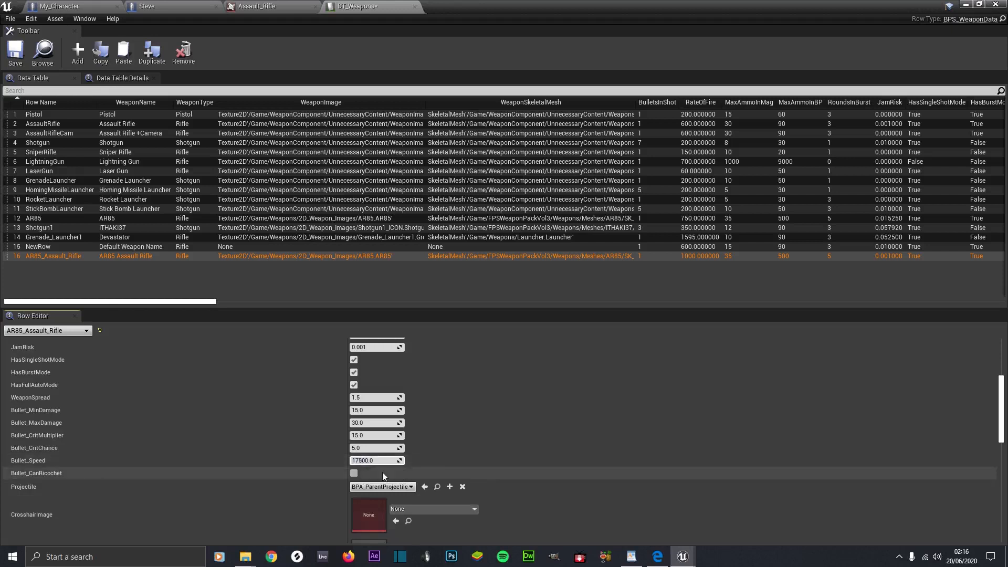
click(354, 473)
Choose BPA_ParentProjectile as the row's Projectile class
scroll(386, 486, down, 2)
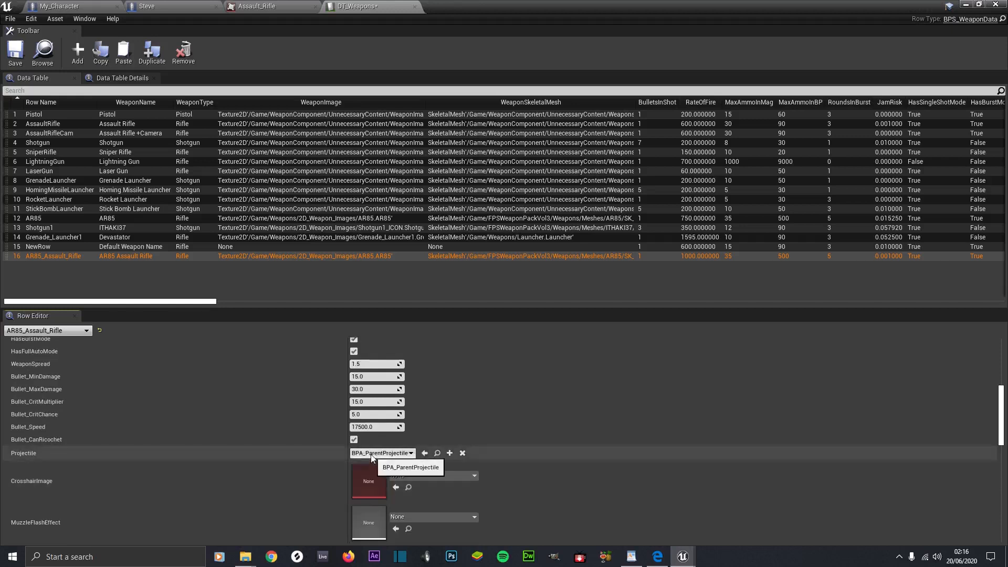
click(371, 455)
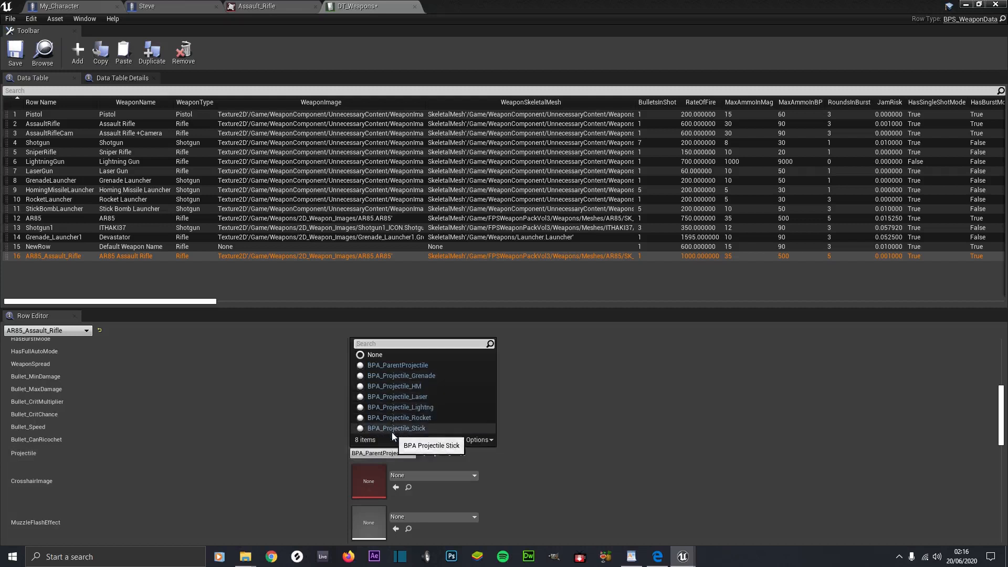
click(396, 367)
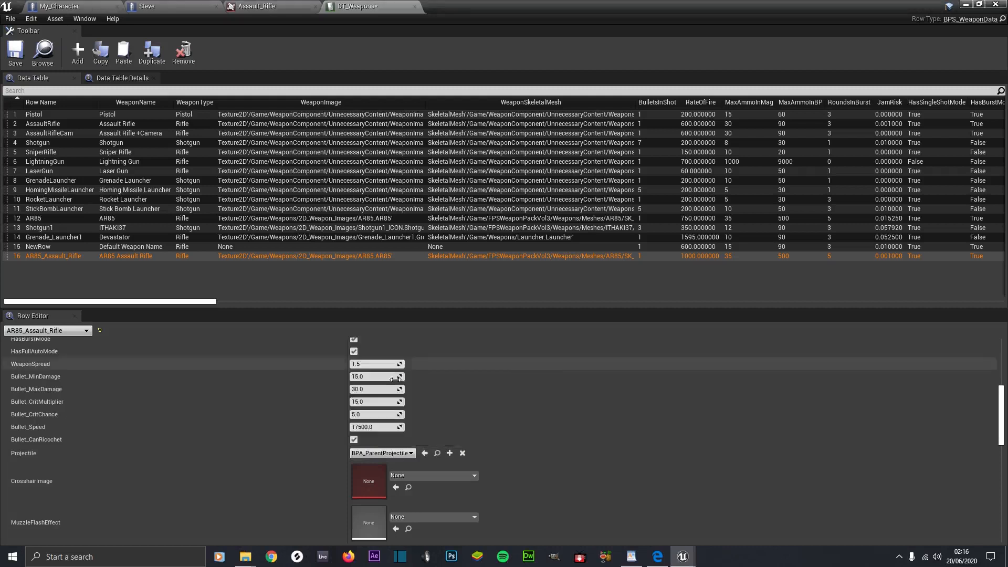
Switch to the level editor and open the Crosshairs folder inside the Textures folder of 100+crosshairspack
scroll(402, 423, down, 4)
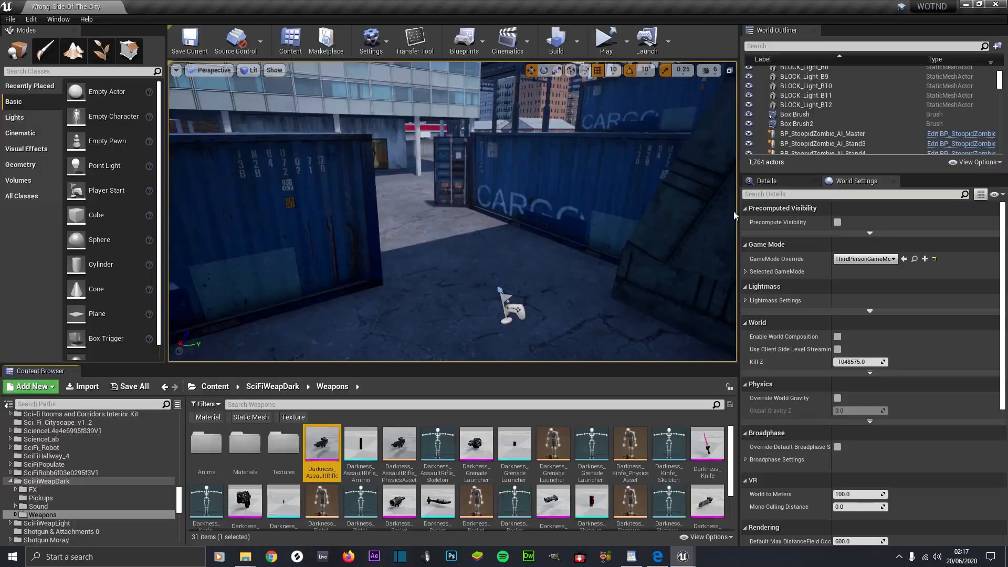
scroll(170, 456, down, 5)
scroll(168, 456, up, 15)
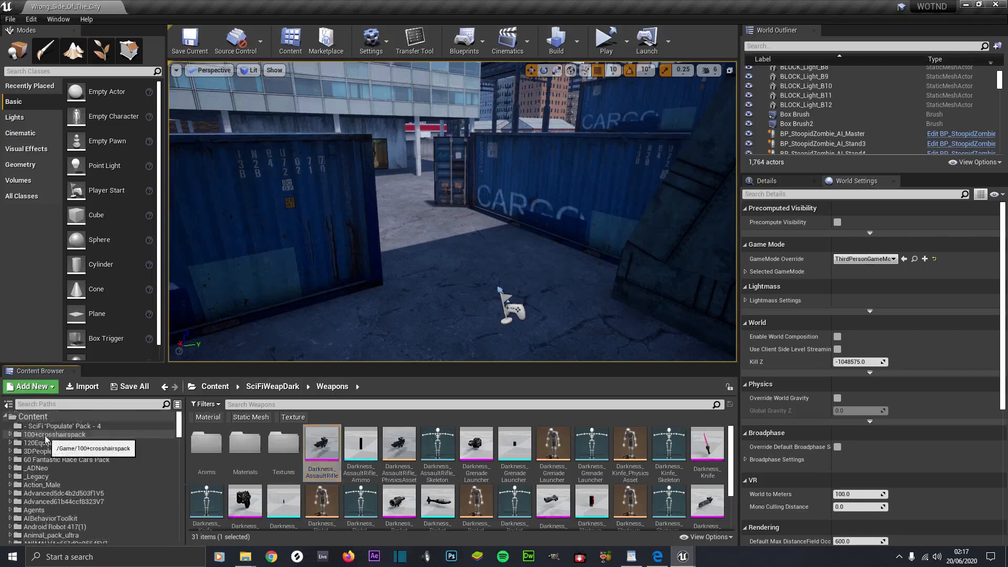
click(54, 435)
double_click(206, 453)
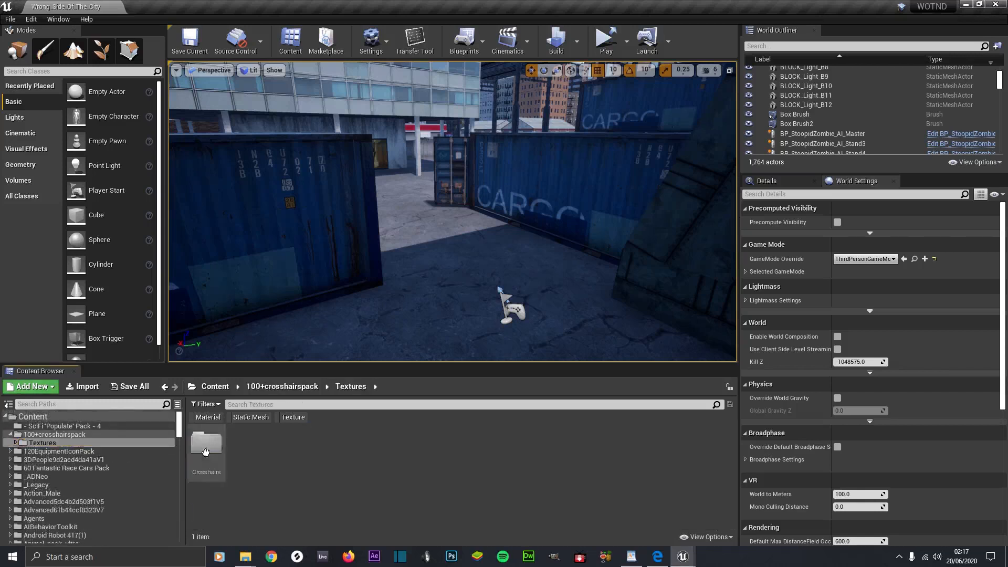
double_click(205, 451)
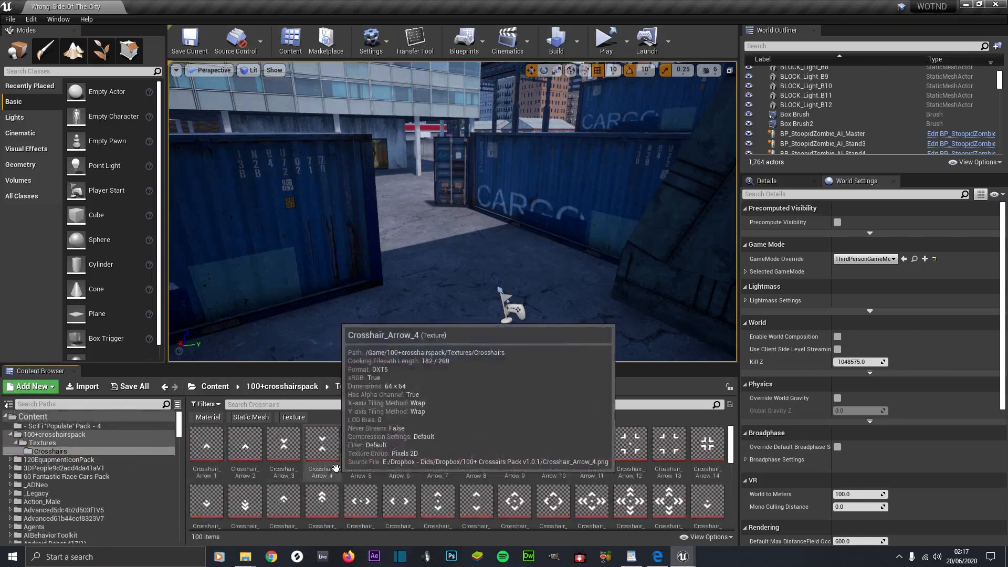
Copy the name of the Crosshair_Arrow_19 texture without changing it
scroll(364, 504, down, 1)
right_click(364, 510)
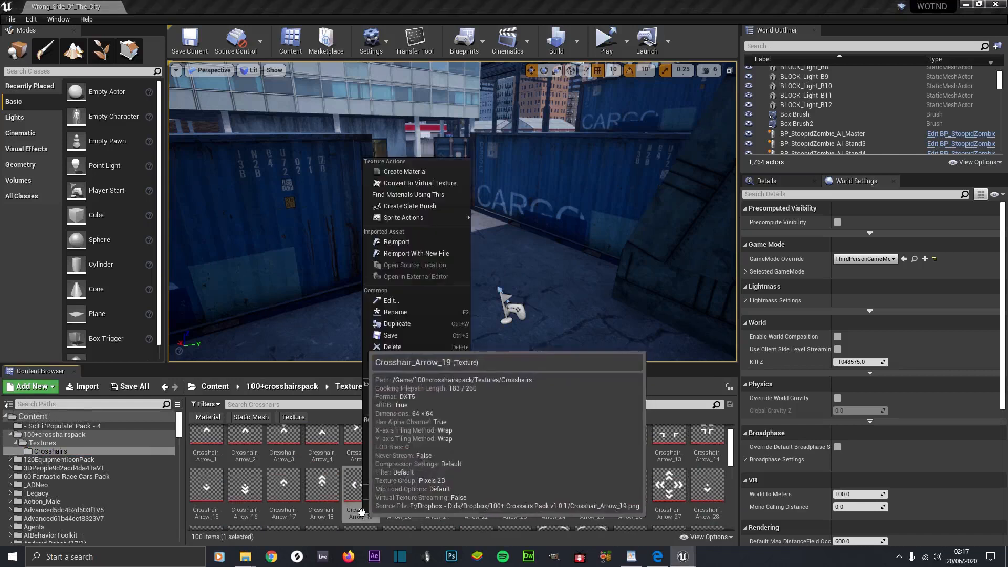
click(398, 316)
key(ctrl+c)
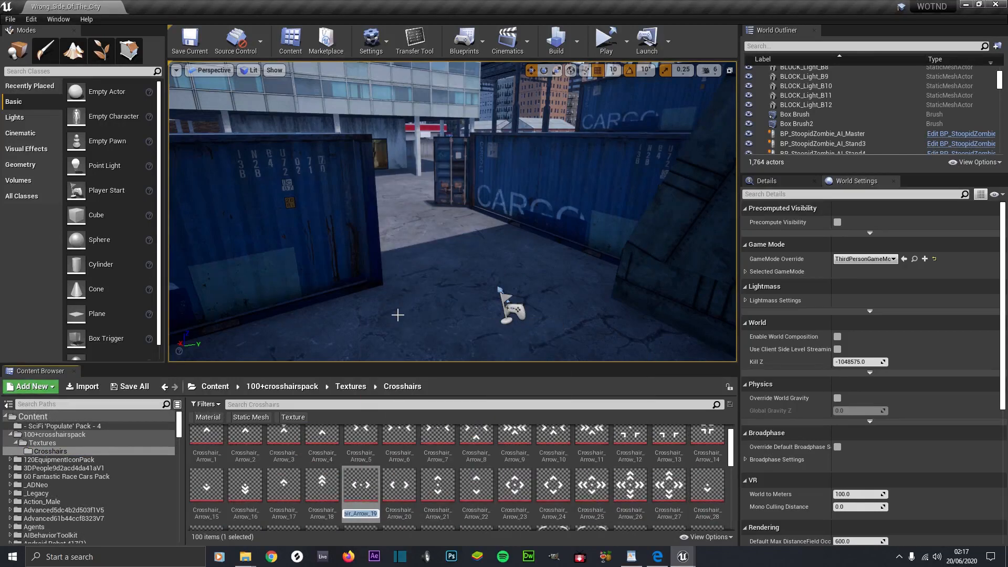
click(401, 481)
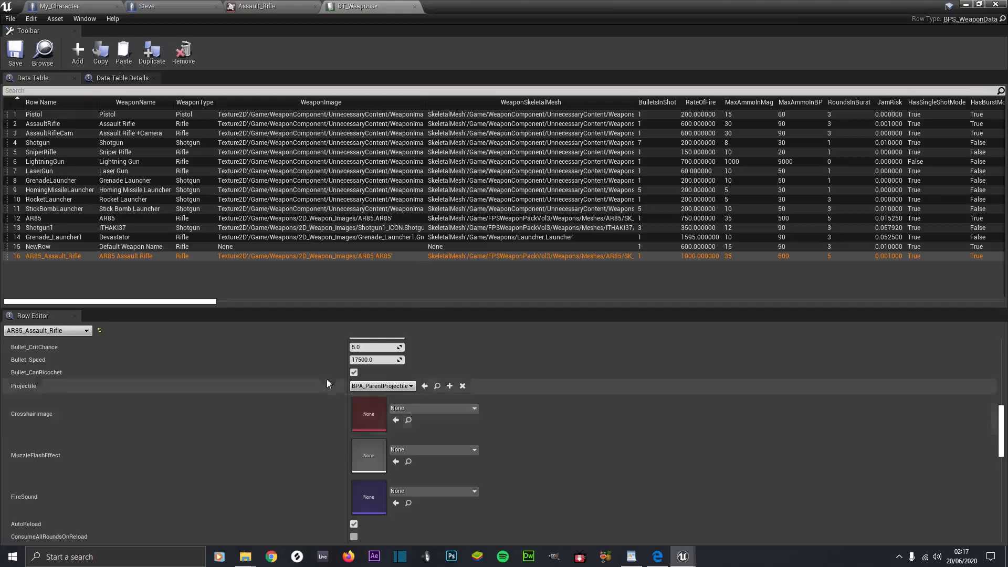
Back in DT_Weapons, assign Crosshair_Arrow_19 as the row's CrosshairImage using the copied name
click(400, 409)
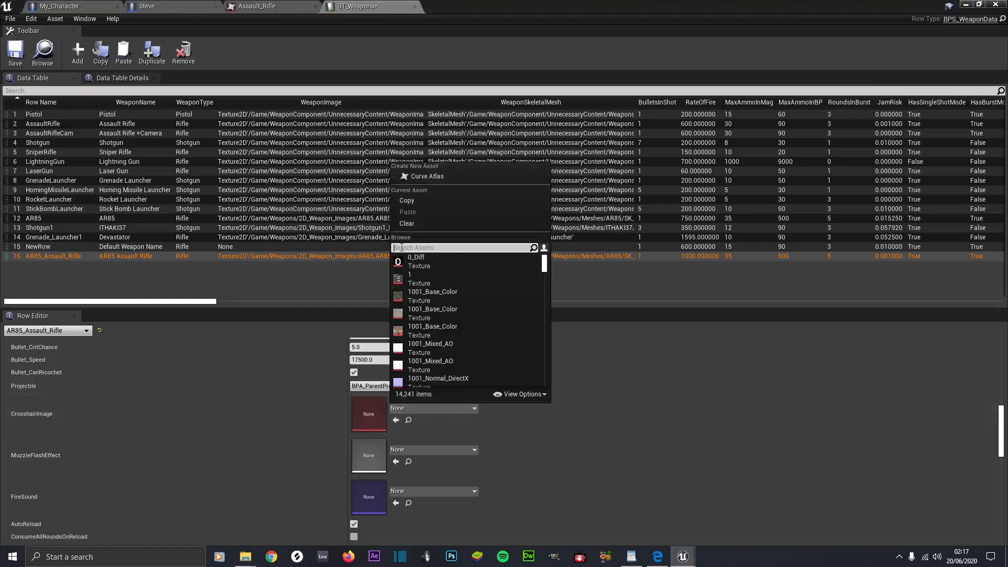
key(ctrl+v)
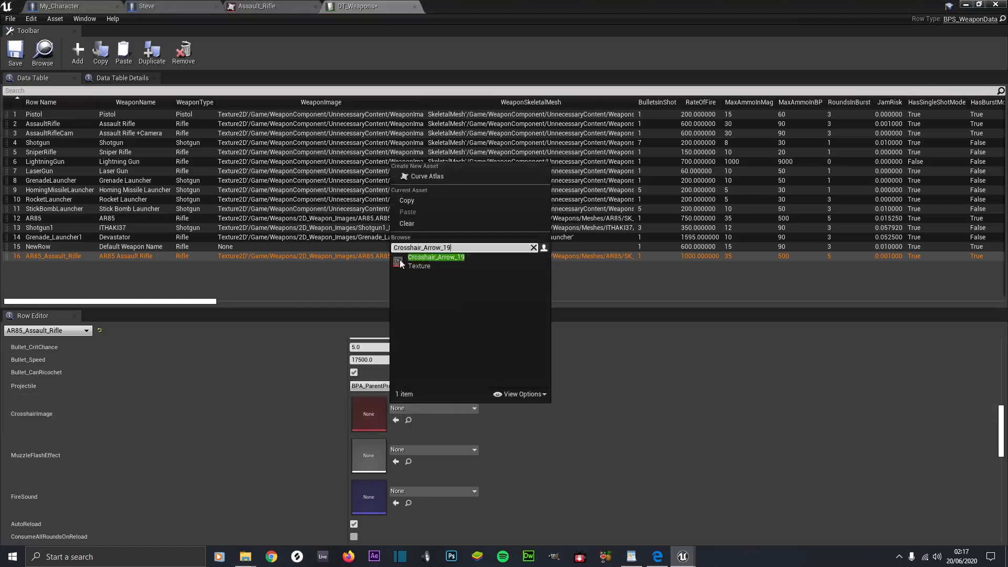
click(435, 260)
Set the row's MuzzleFlashEffect to P_AssaultRifle_MuzzleFlash, filtering the particle systems by "rifle"
scroll(453, 342, down, 2)
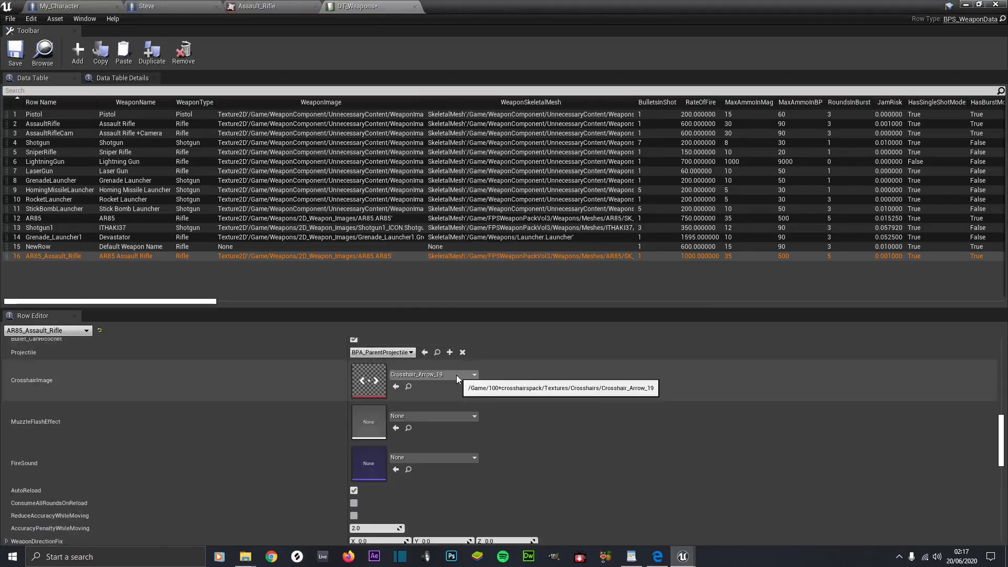
click(432, 416)
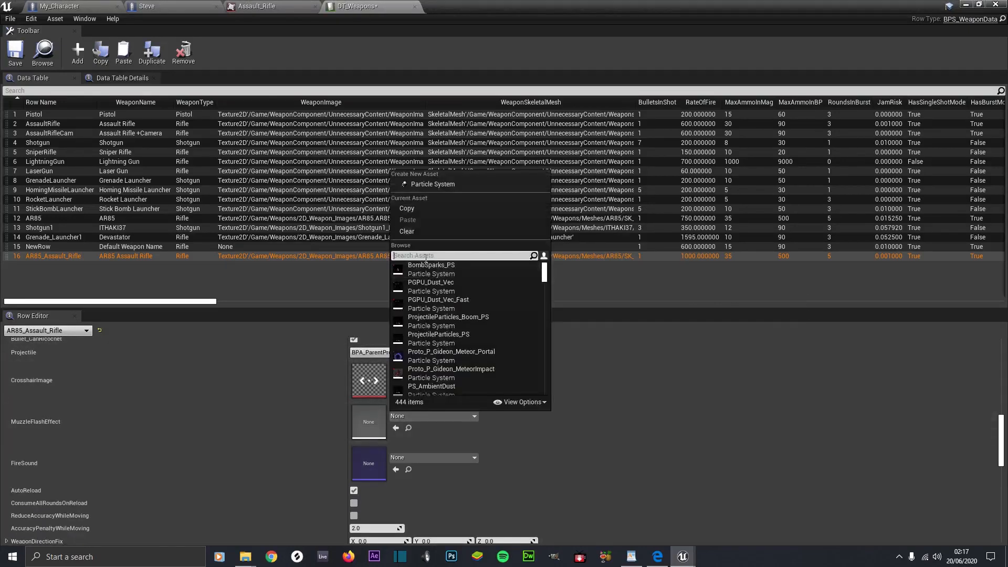
text(rifle)
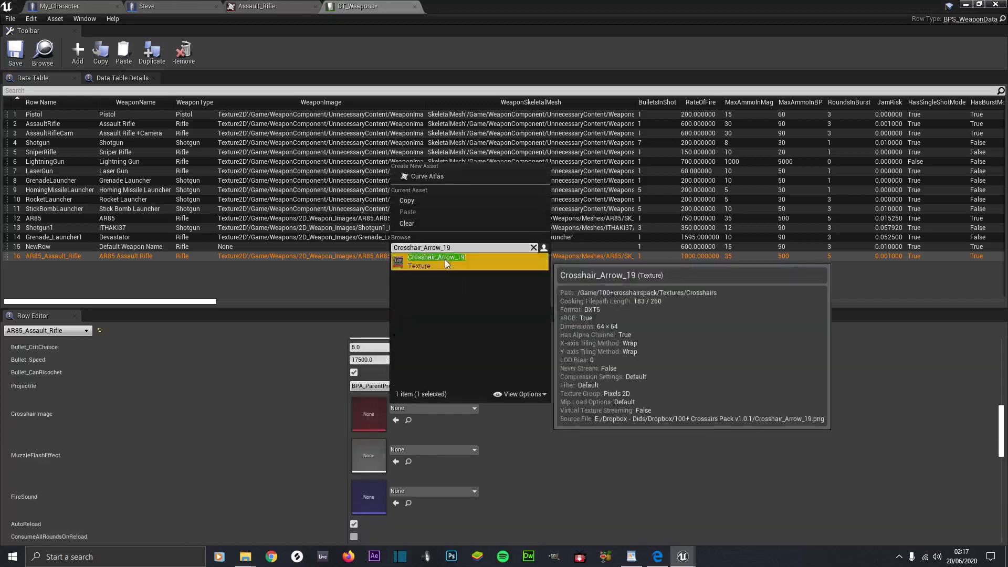
click(446, 259)
scroll(453, 341, down, 2)
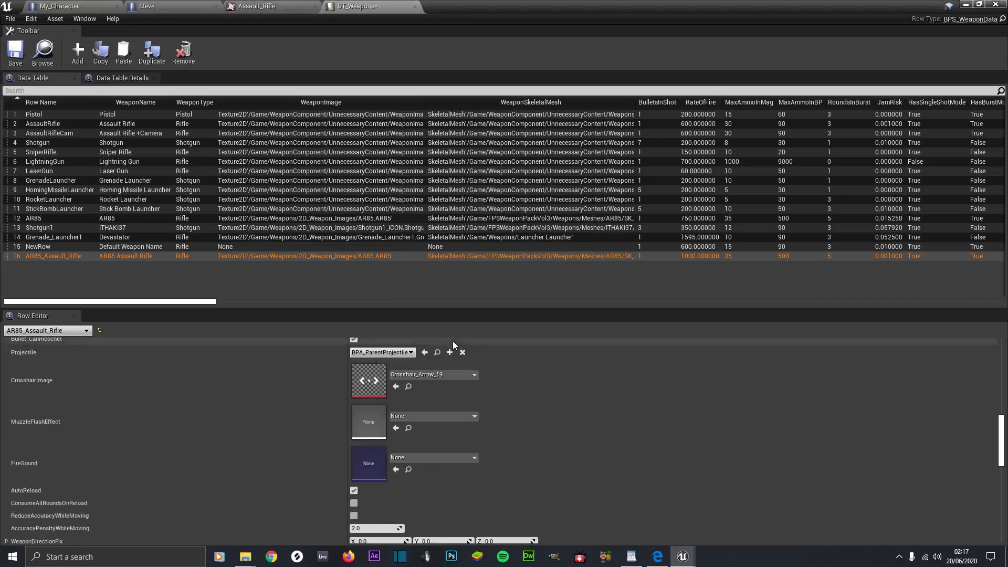
click(432, 416)
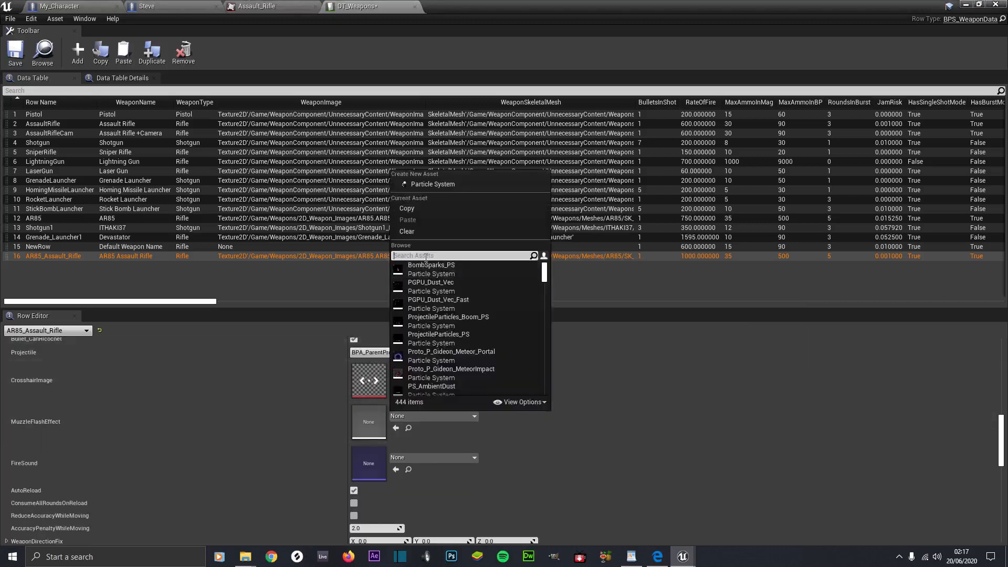
text(rifle)
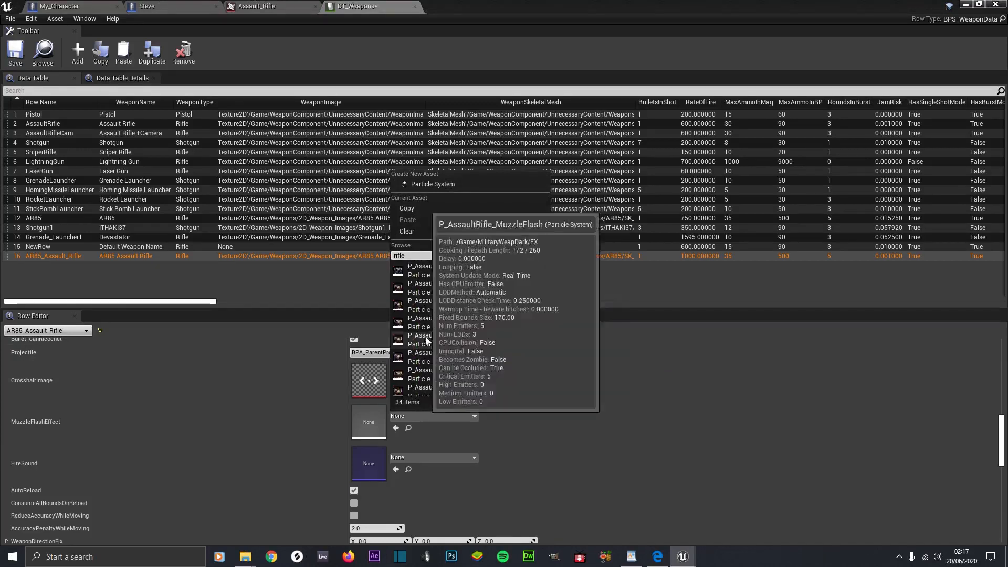
click(431, 335)
Copy the AssaultRifle_Shot01 sound's name in the level editor and use it in DT_Weapons to assign AssaultRifle_Shot01_Stereo as the row's FireSound
click(416, 456)
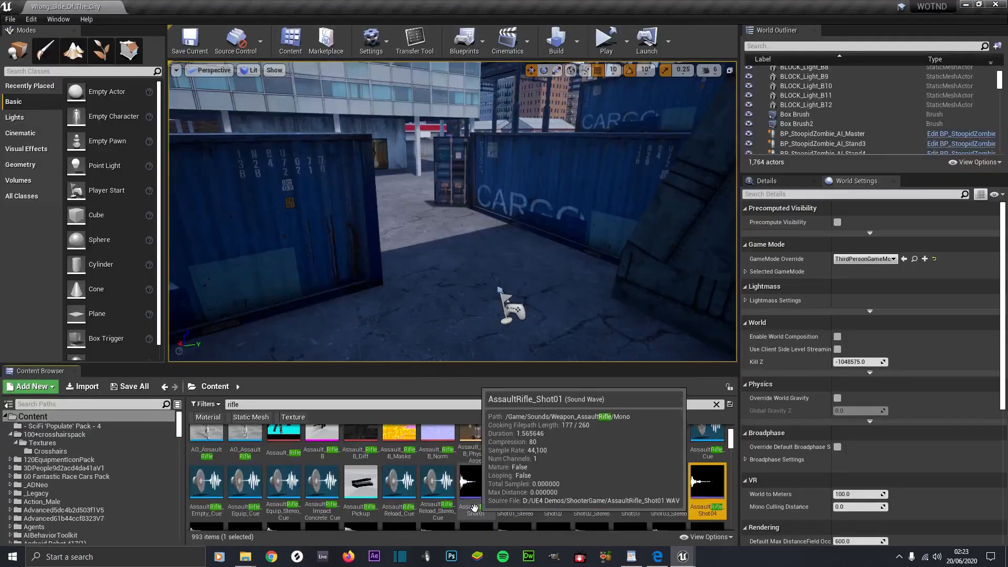
right_click(474, 507)
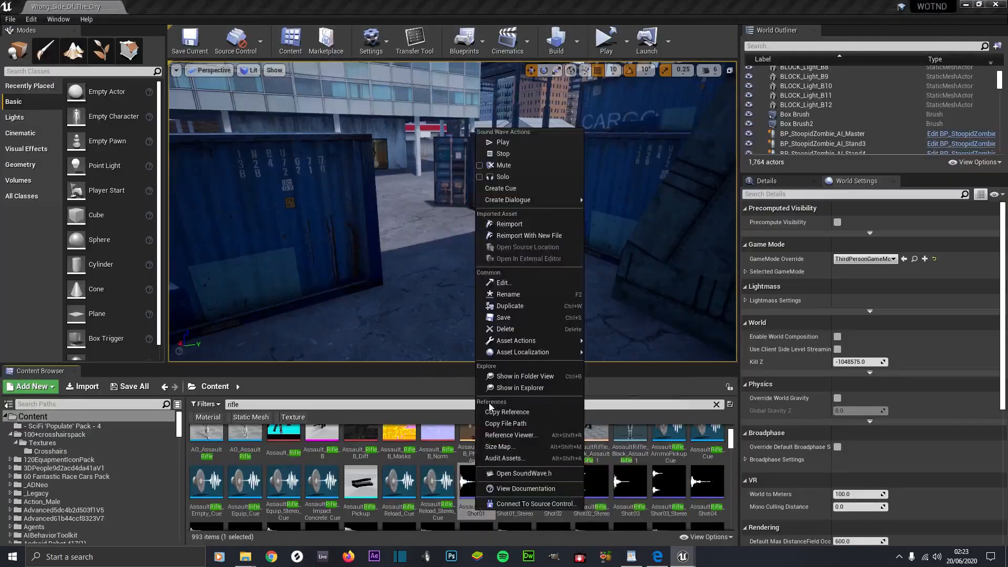
click(505, 303)
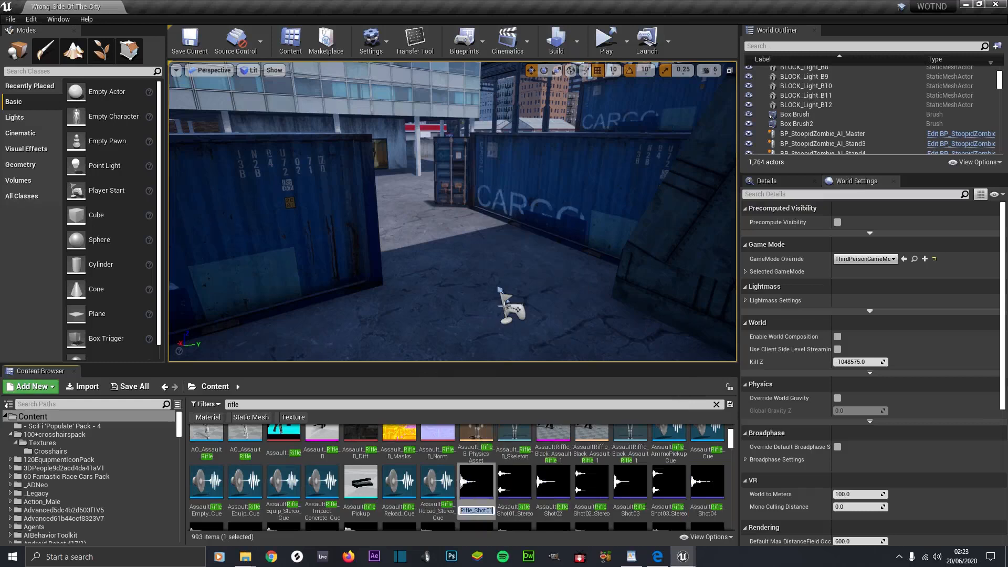
mouse_move(475, 481)
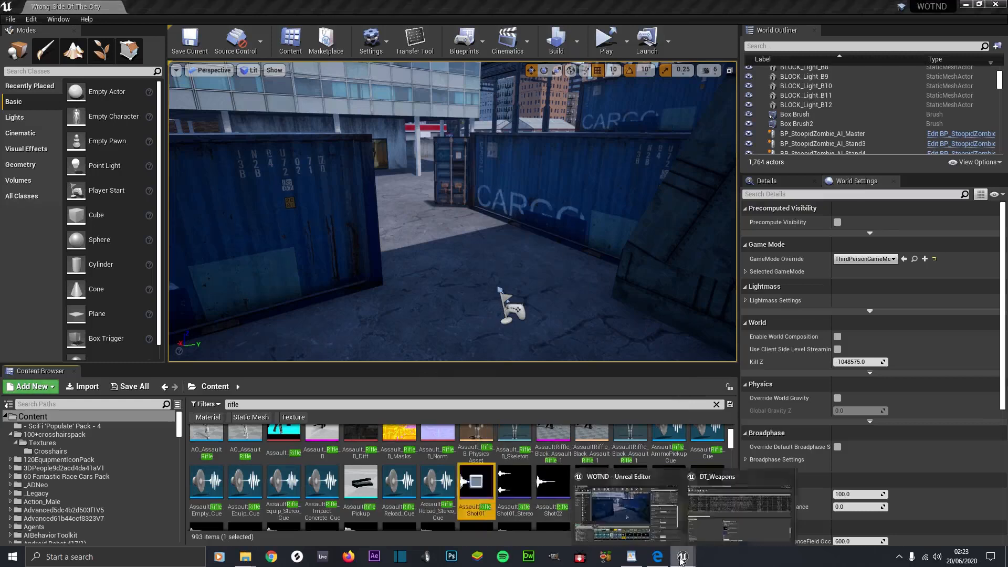
click(711, 516)
click(411, 457)
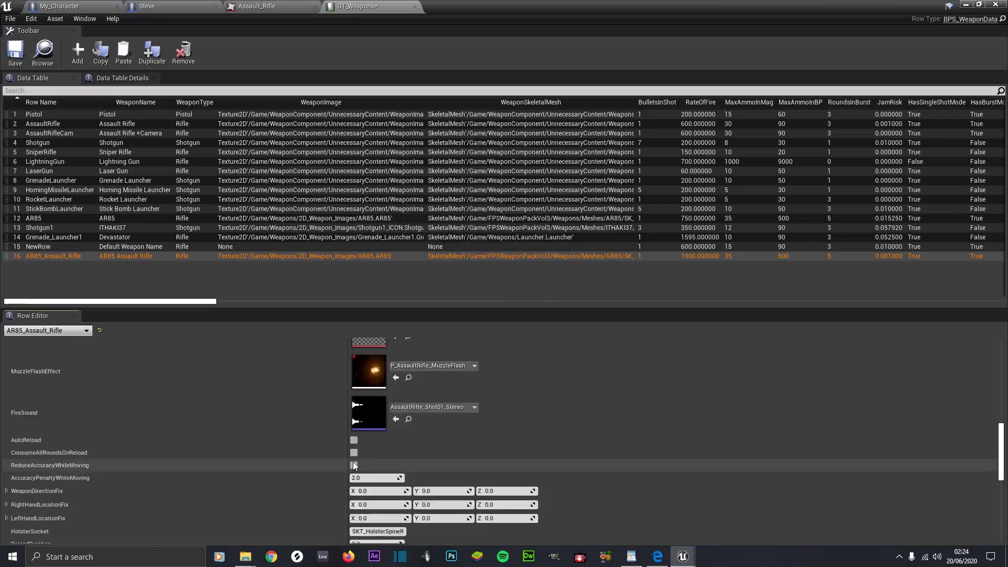
Enable ReduceAccuracyWhileMoving for the AR85_Assault_Rifle row and set AccuracyPenaltyWhileMoving to 1.75
click(355, 465)
click(362, 478)
text(1)
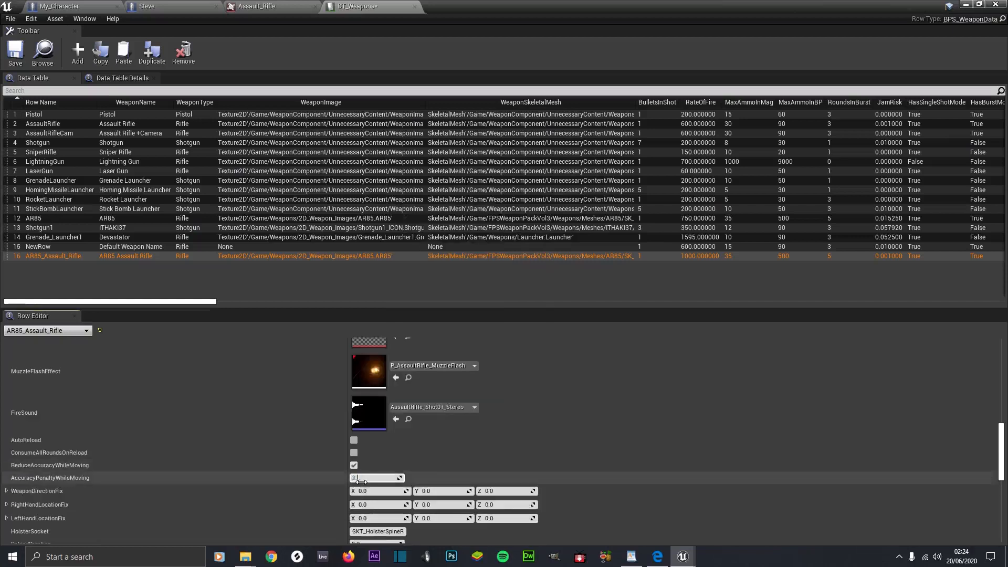
text(.75)
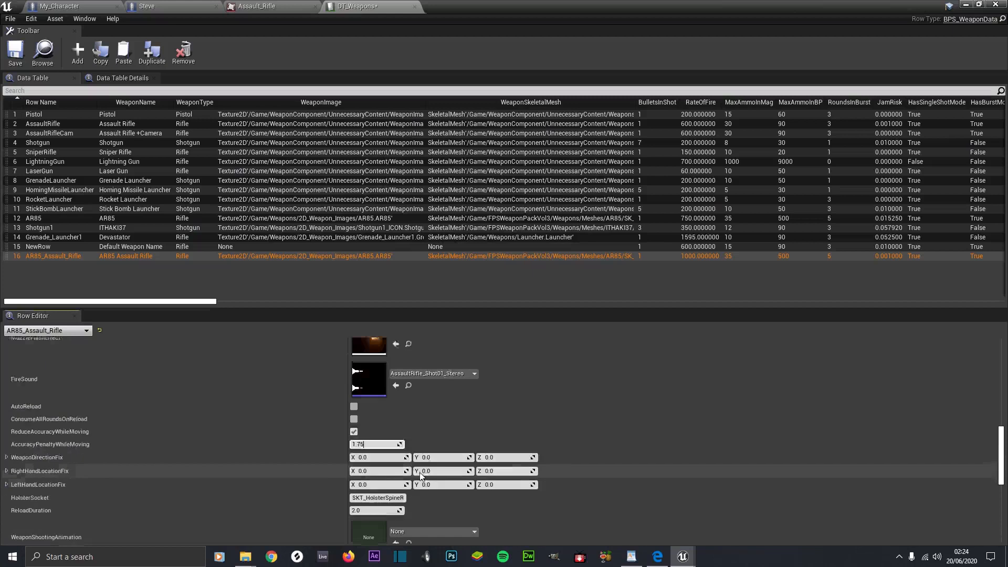
Set WeaponShootingAnimation to the Fire_Rifle_W sequence from MilitaryWeapDark/Weapons/Anims, filtering the animations by "rifle"
scroll(420, 433, down, 3)
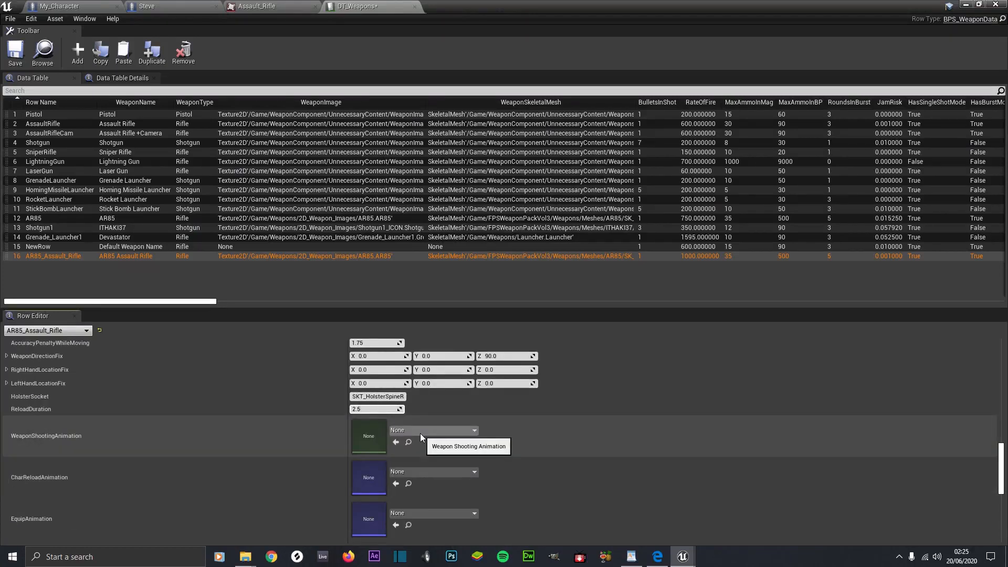
click(420, 432)
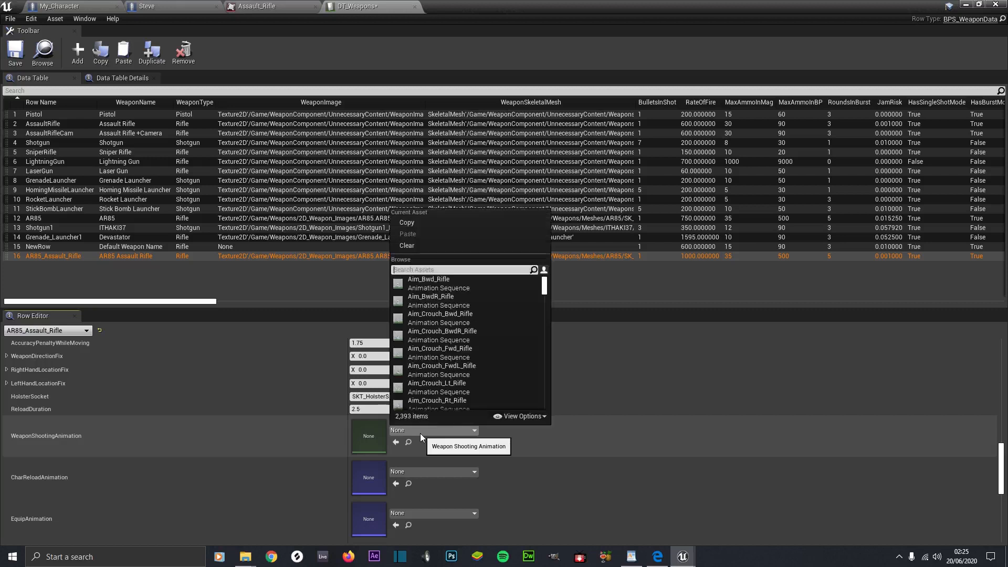
text(r)
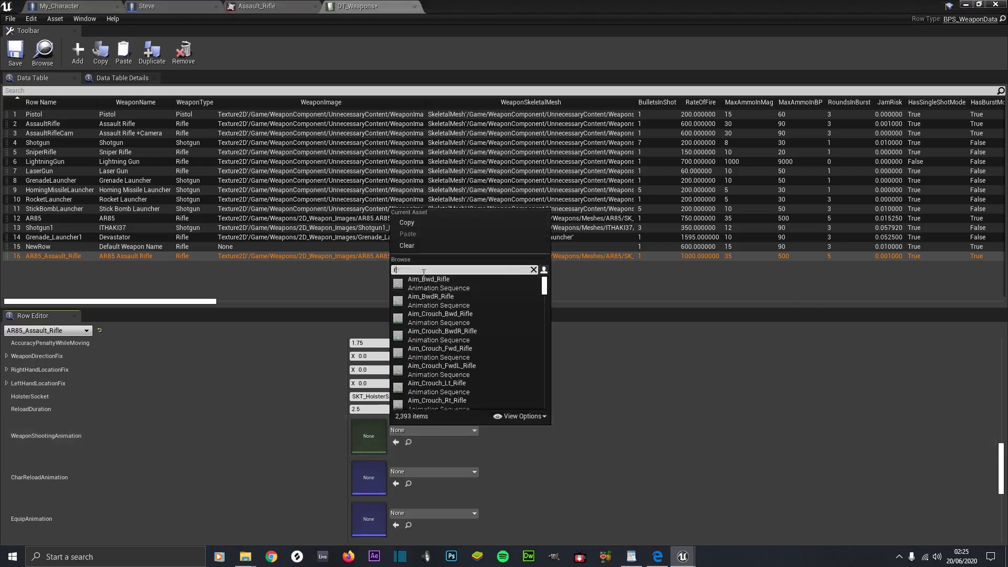
text(ifle)
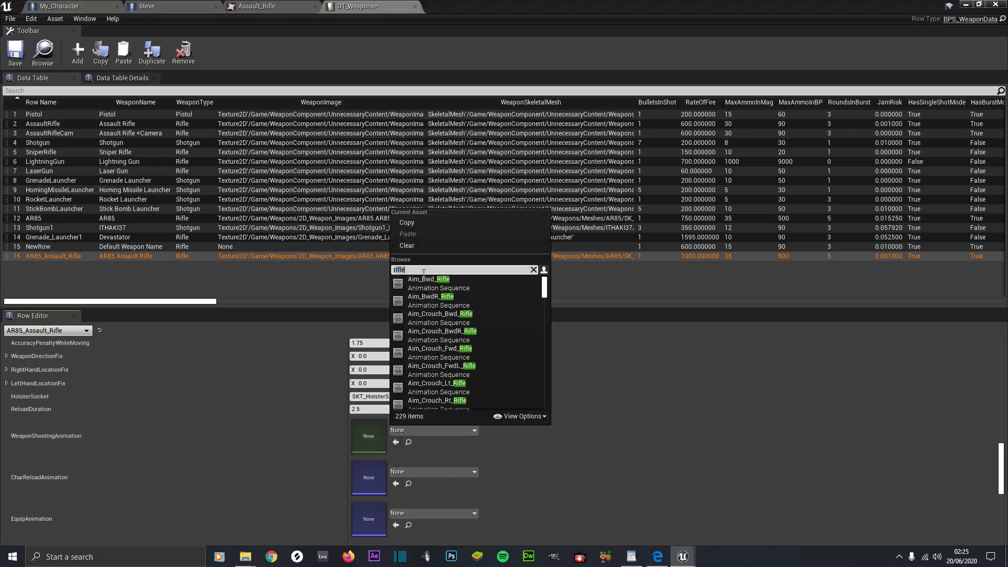
scroll(431, 295, down, 3)
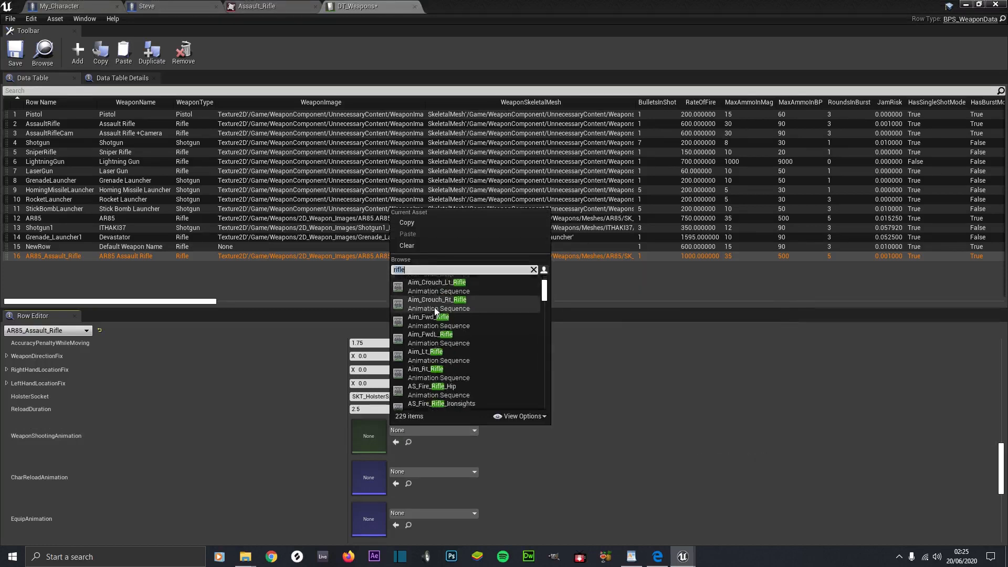
scroll(434, 336, down, 10)
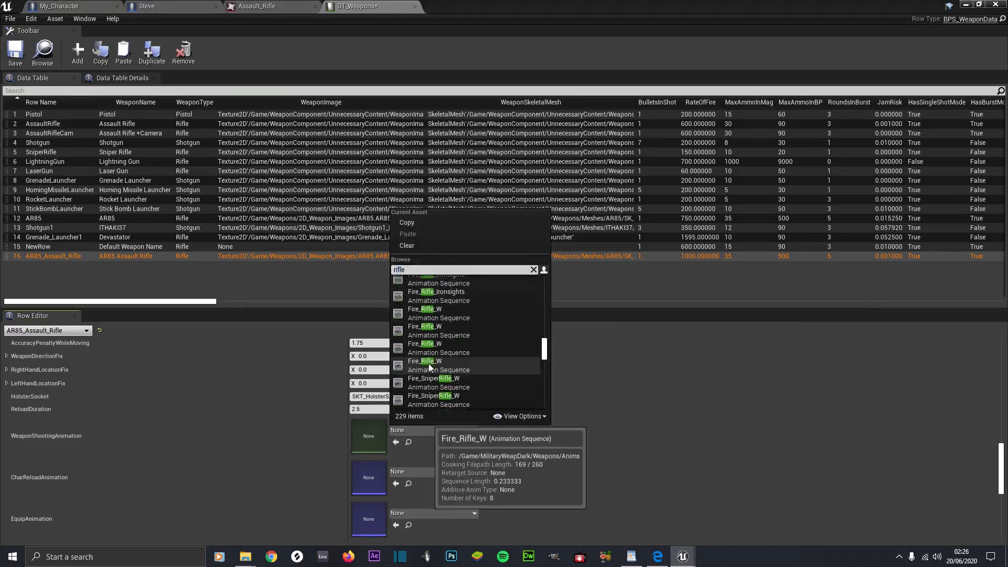
click(429, 366)
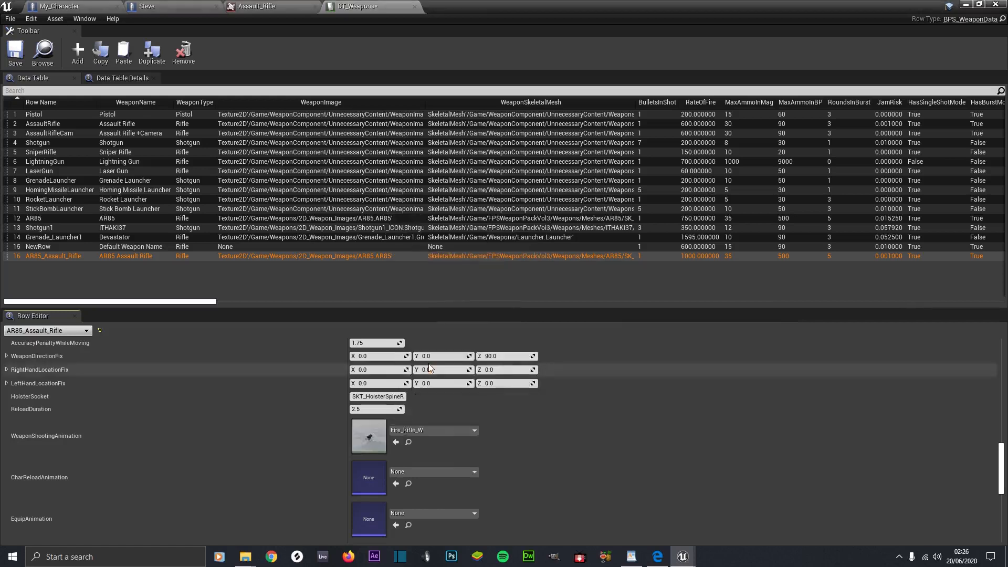
Set CharReloadAnimation to the AM_Reload montage from the AIBehaviorToolkit mannequin animations, filtering by "reload"
scroll(429, 364, down, 3)
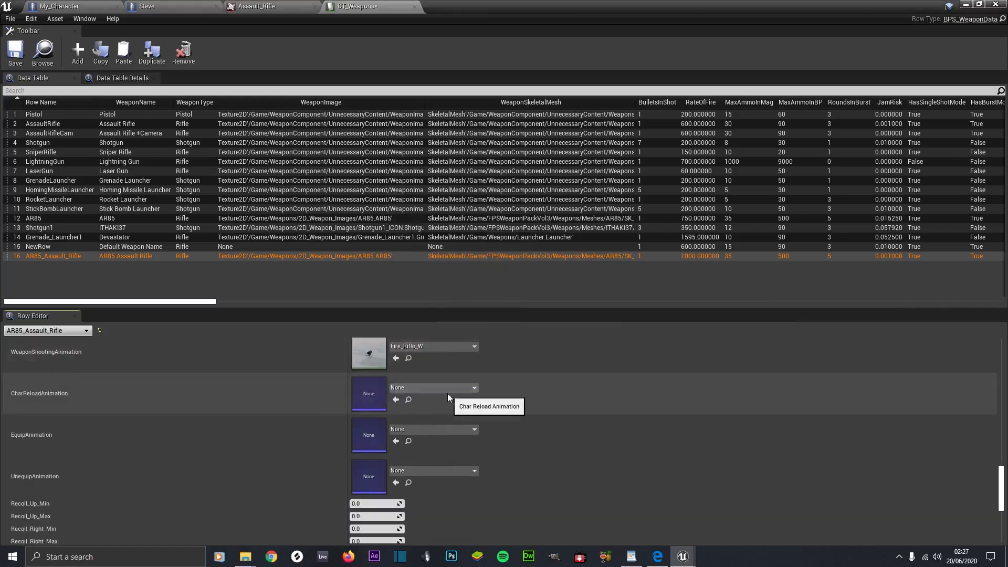
click(442, 389)
text(reload)
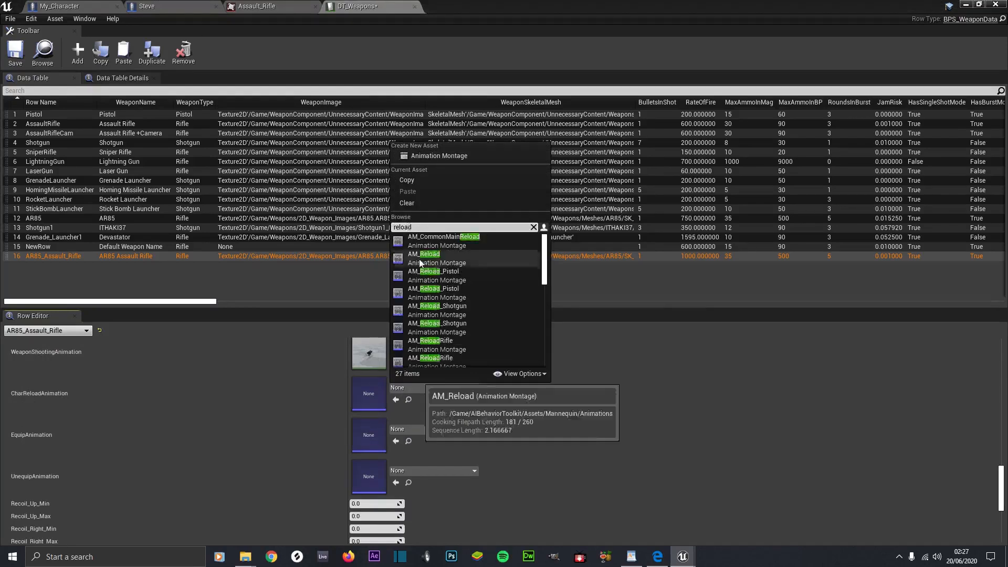
click(421, 262)
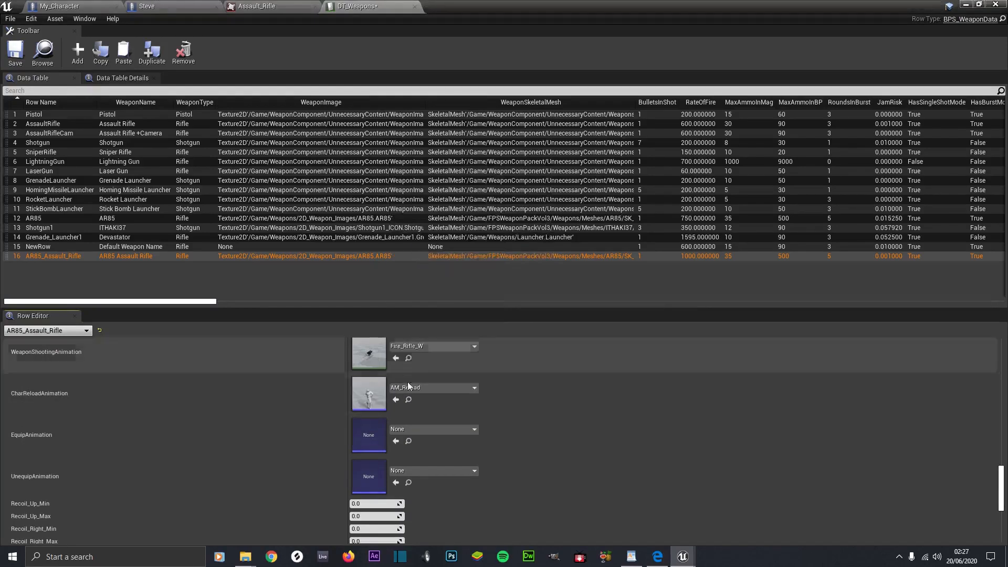
Set EquipAnimation to the AM_EquipRifle montage from WeaponComponent/Animations/Montages, filtering by "equip"
click(402, 429)
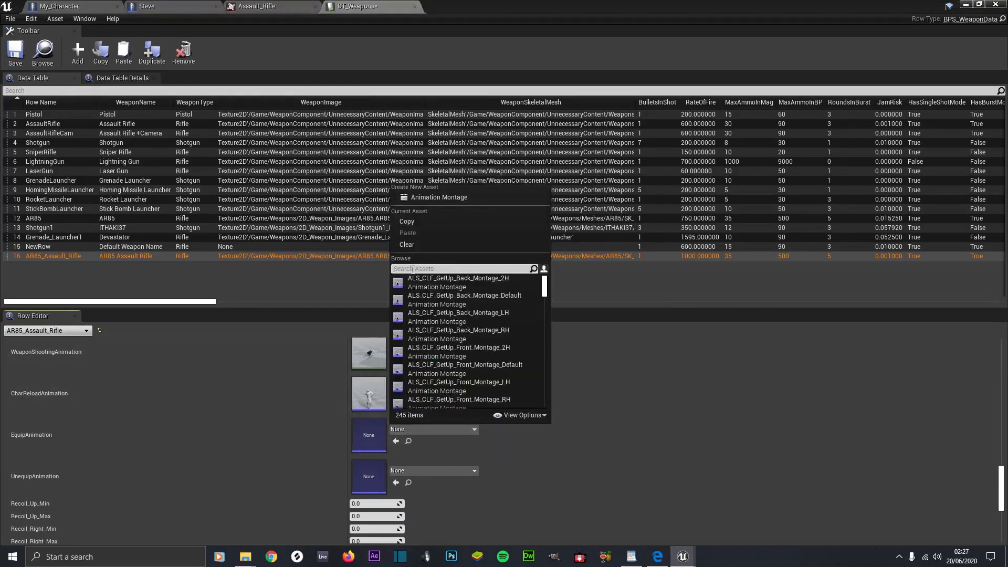
text(equip)
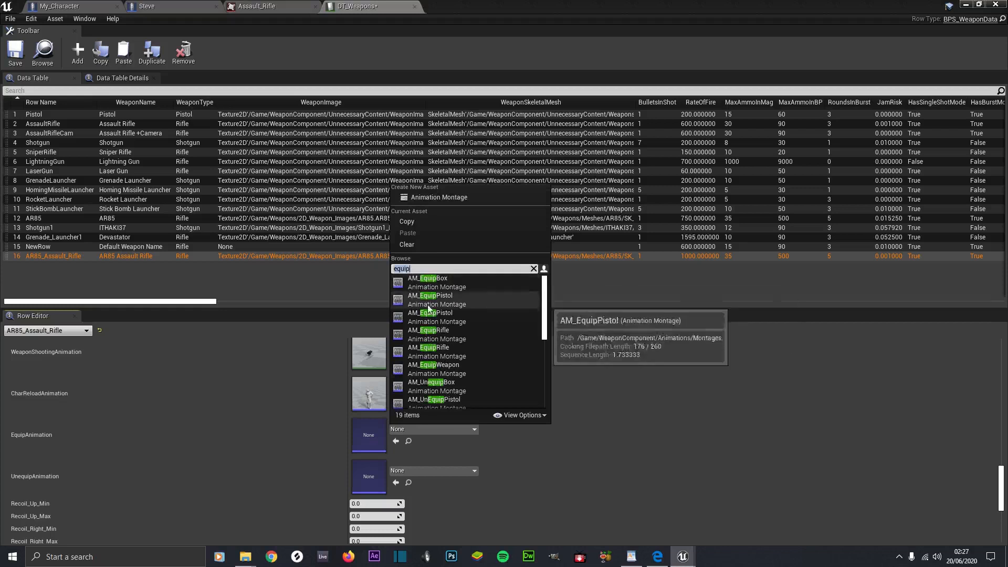
scroll(430, 311, down, 3)
scroll(430, 311, up, 4)
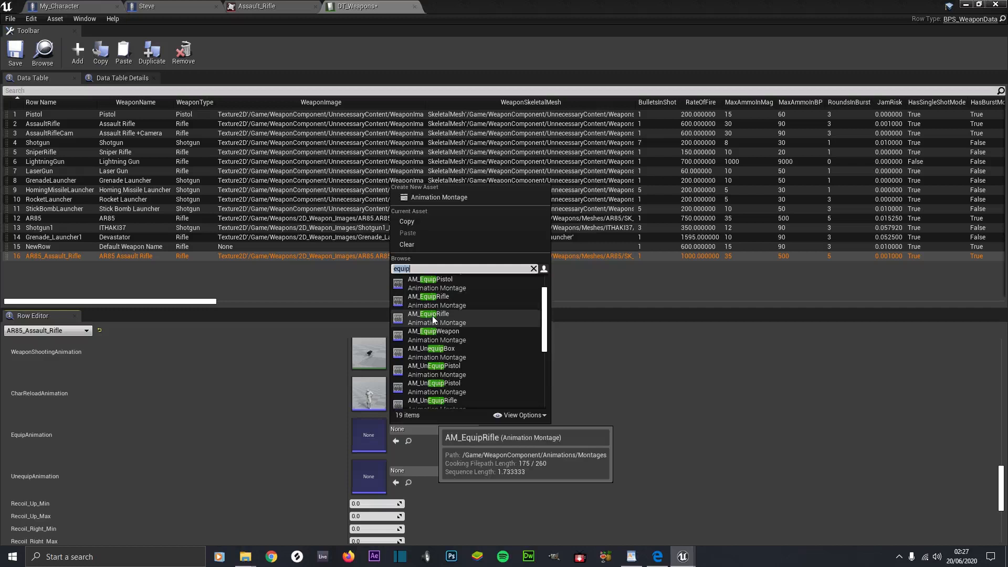
click(433, 318)
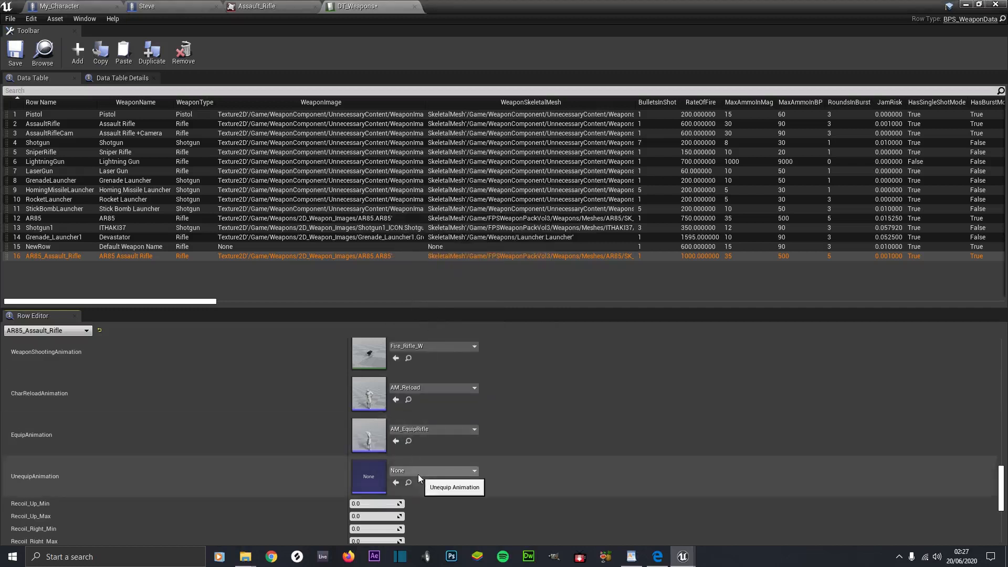
Set UnequipAnimation to the AM_UnEquipRifle montage, filtering the montages by "equip"
click(419, 471)
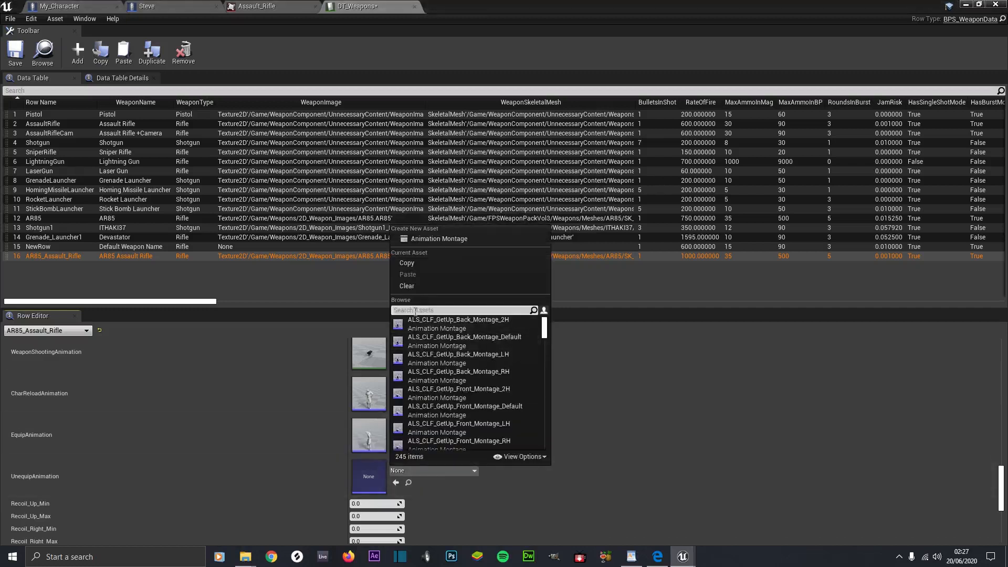
text(equip)
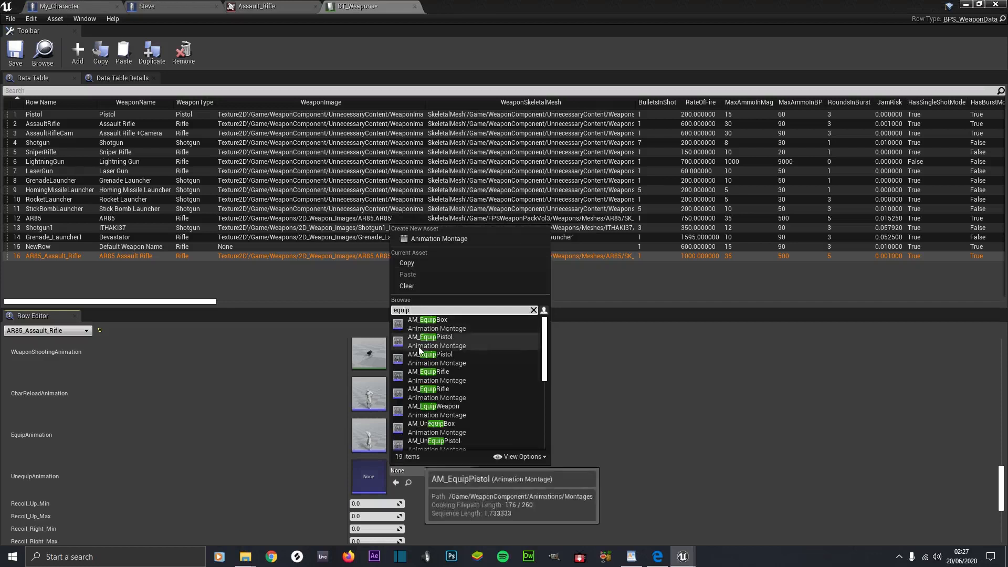
scroll(422, 388, down, 2)
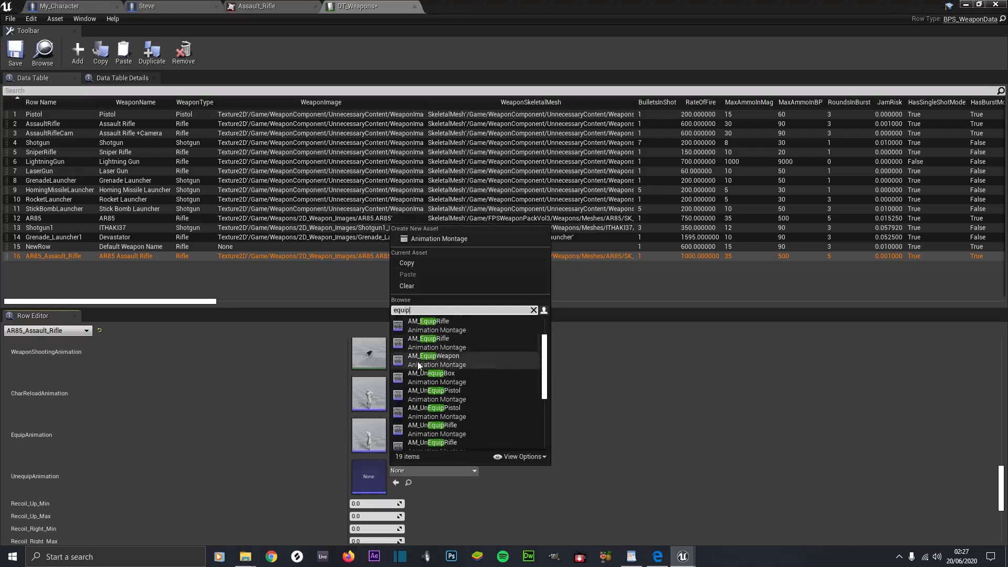
click(422, 427)
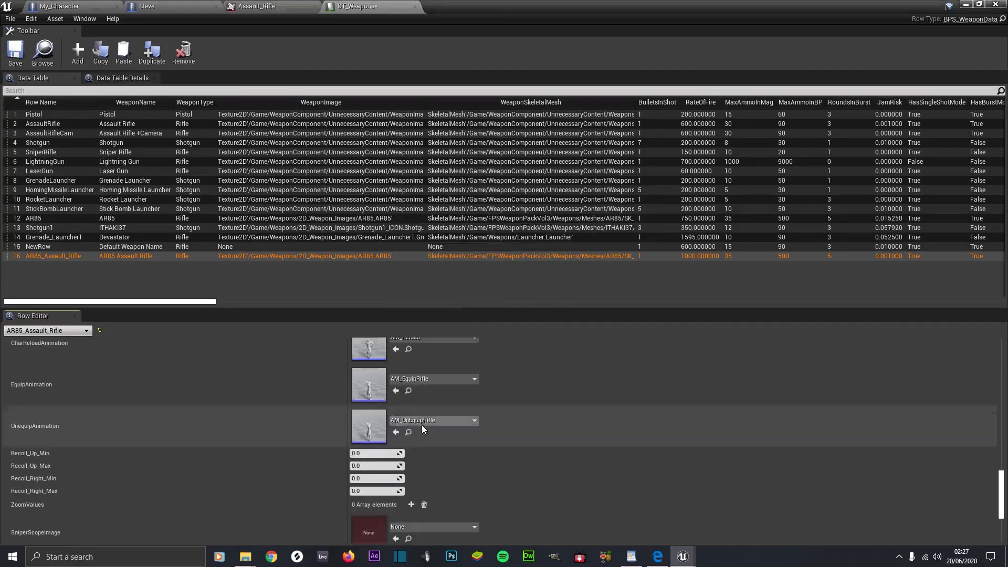
Set the rifle's vertical recoil range with Recoil_Up_Min at 0.65 and Recoil_Up_Max at 1.5
click(368, 453)
key(BackSpace)
text(.6)
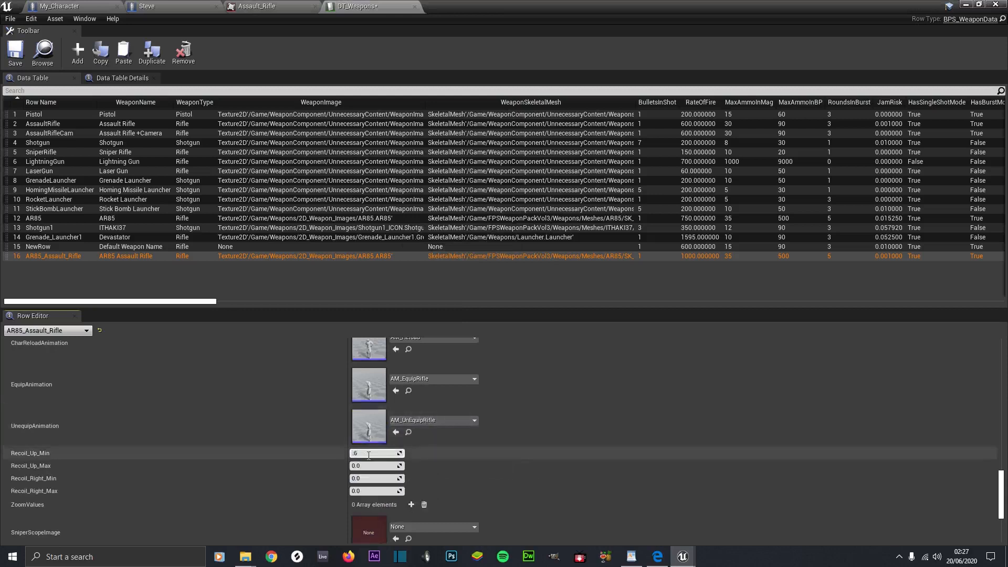
text(5)
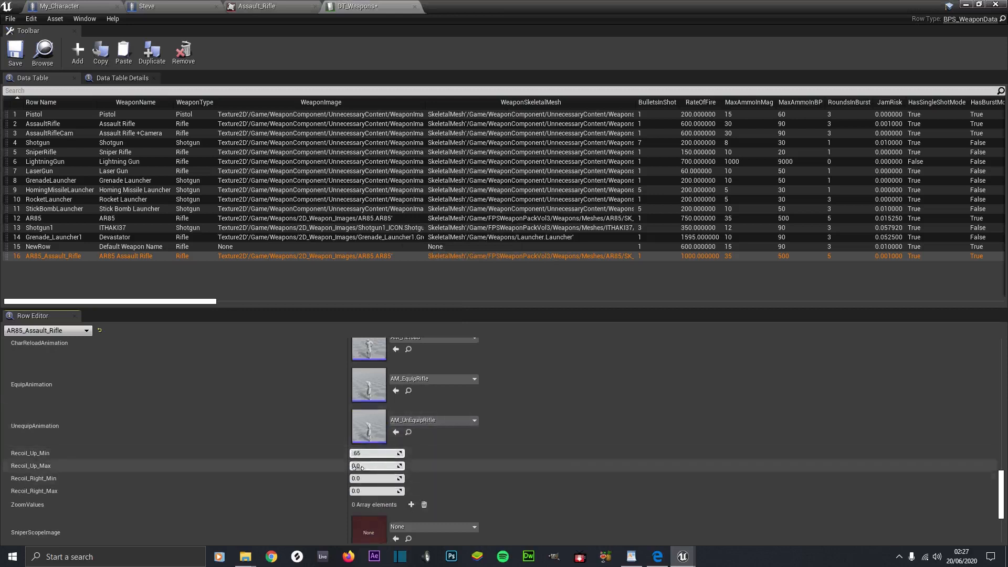
click(360, 466)
text(1.5)
scroll(360, 468, down, 2)
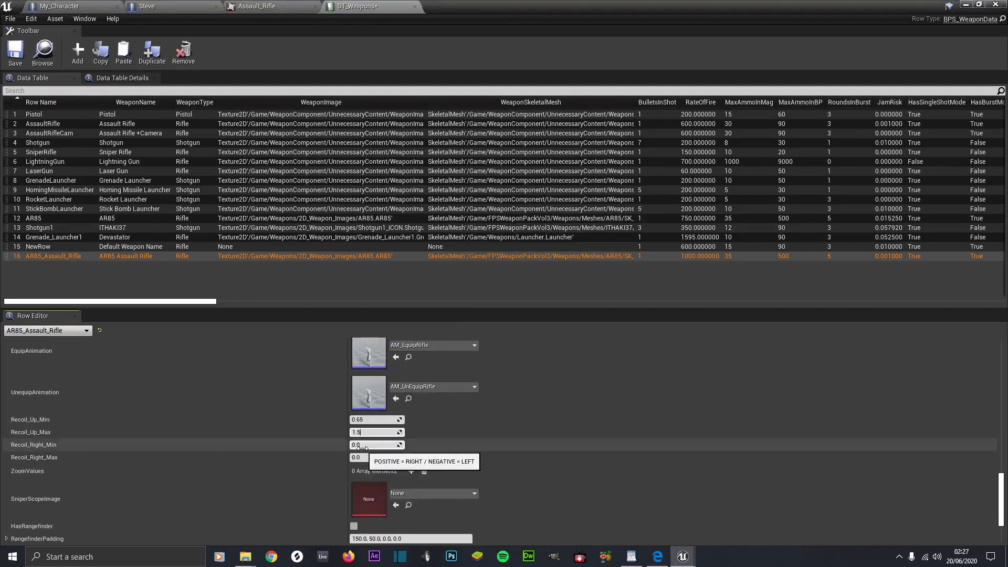
Set the rifle's horizontal recoil range with Recoil_Right_Min at 0.5 and Recoil_Right_Max at 0.9
click(360, 446)
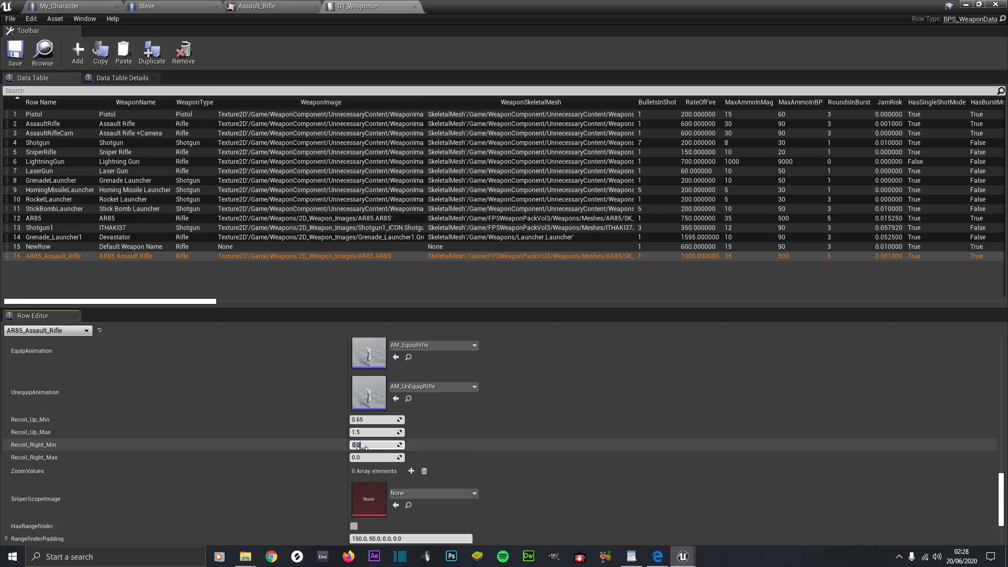
text(.5)
click(391, 459)
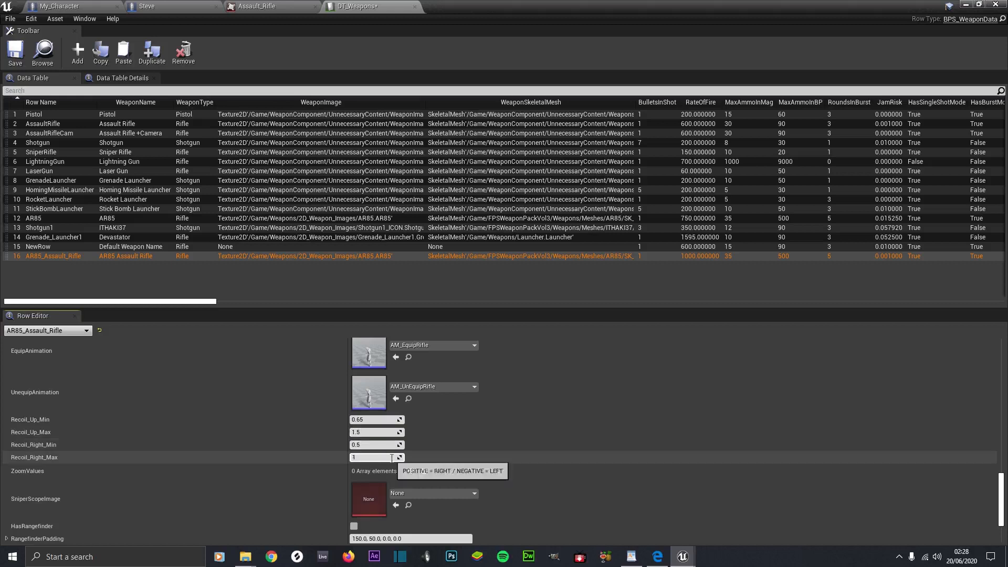
text(.90)
Enable the experimental weapon camera for the rifle and set its camera offset Z to 19
scroll(443, 445, down, 2)
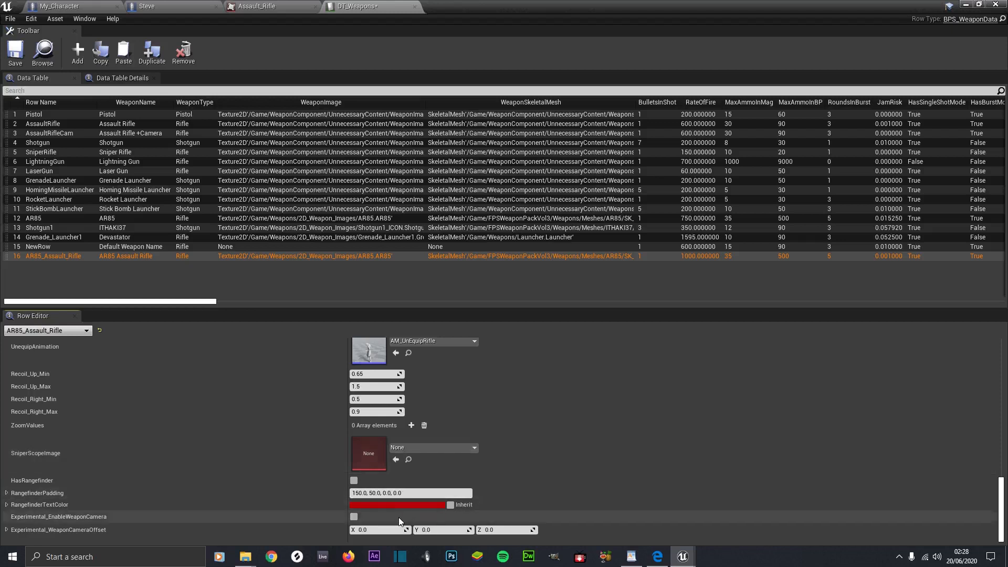
click(354, 517)
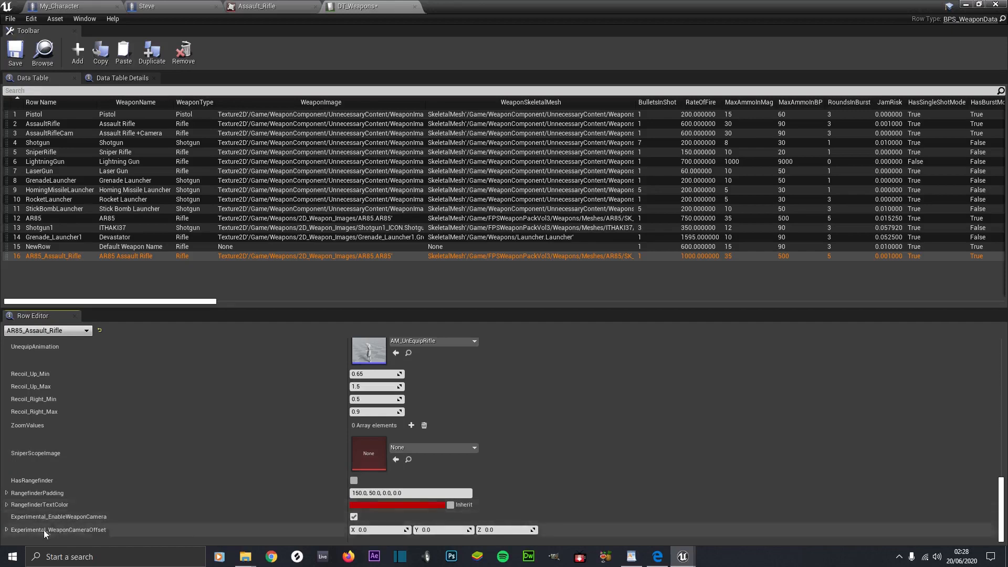
click(7, 530)
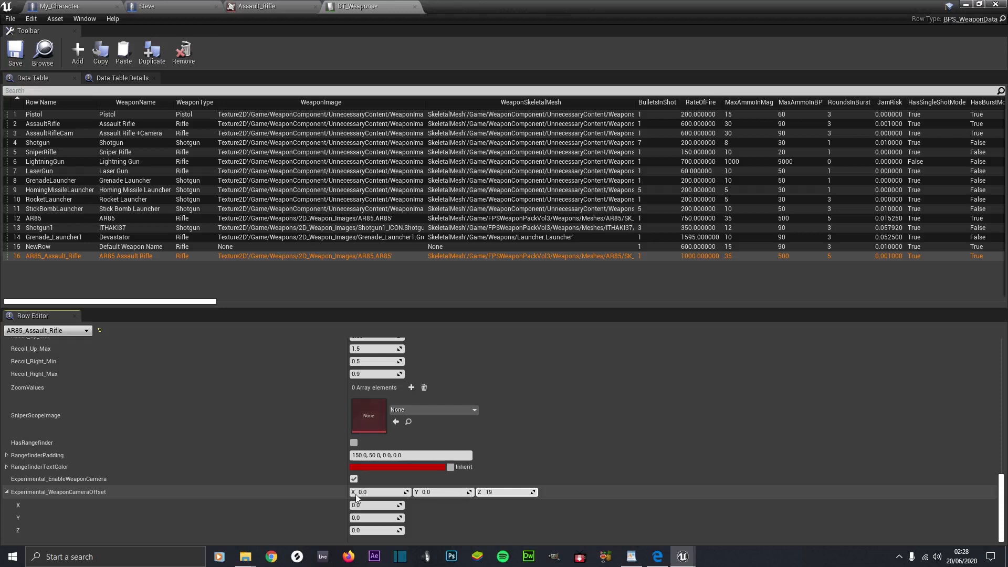
Copy the rifle's WeaponName text "AR85 Assault Rifle" and save the DT_Weapons data table
scroll(414, 498, up, 10)
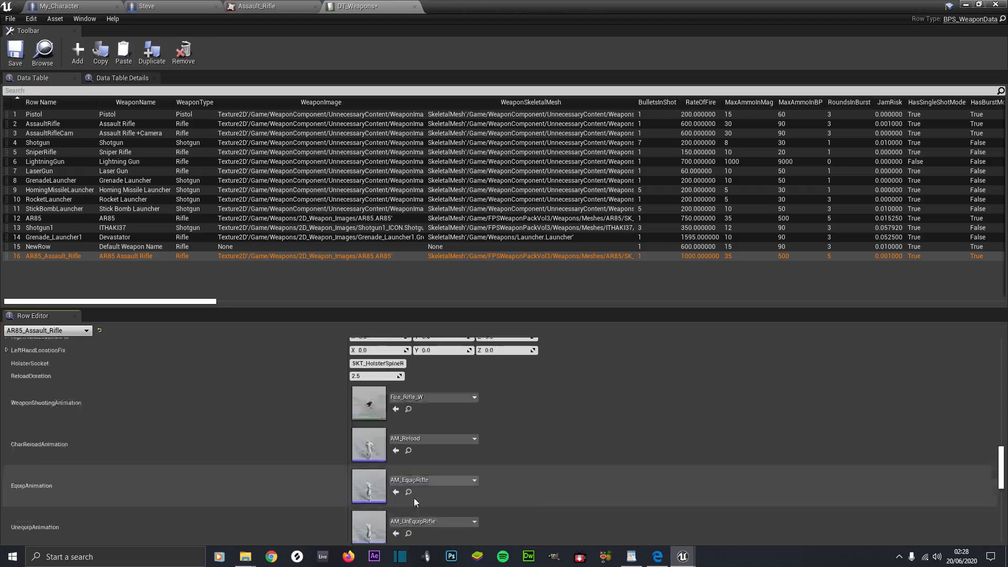
scroll(414, 501, up, 10)
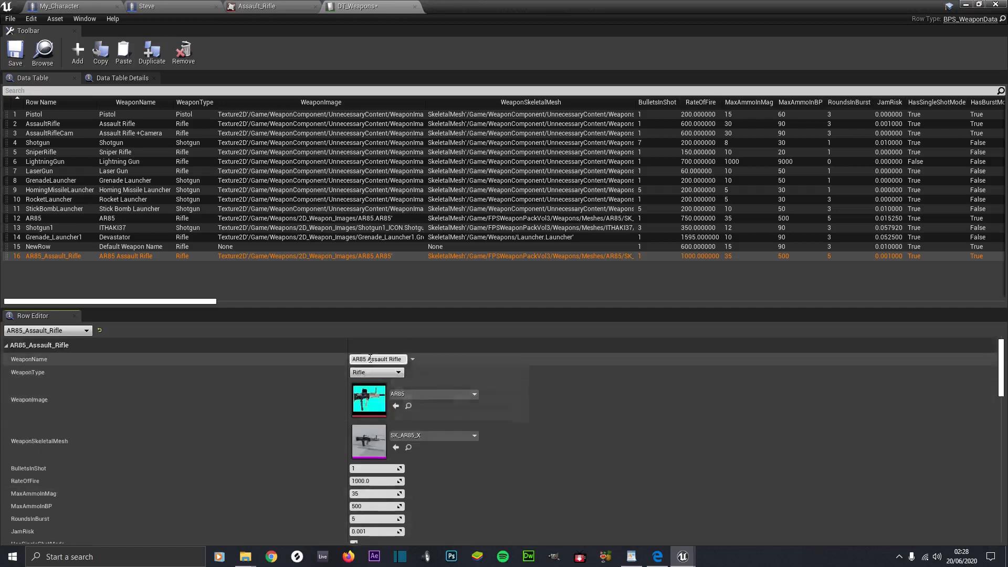
click(371, 358)
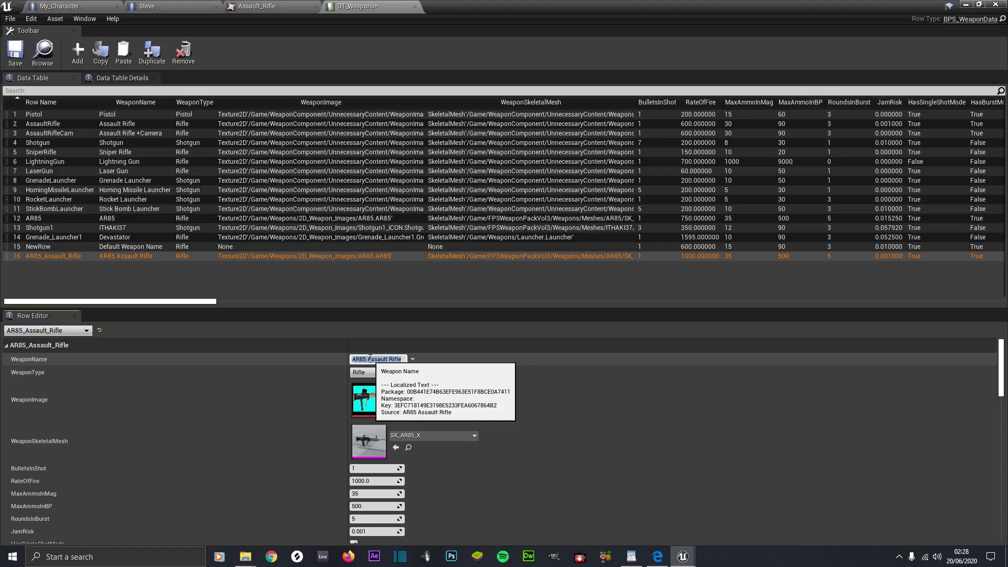
click(15, 56)
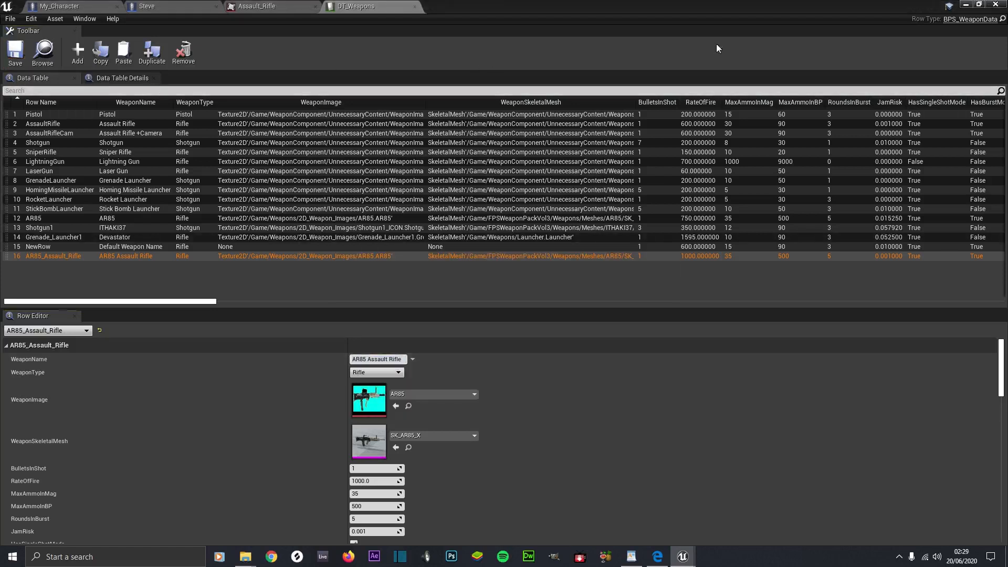
Return to the level editor, clear the "rifle" asset search and open the WeaponComponent/Blueprints folder
click(966, 5)
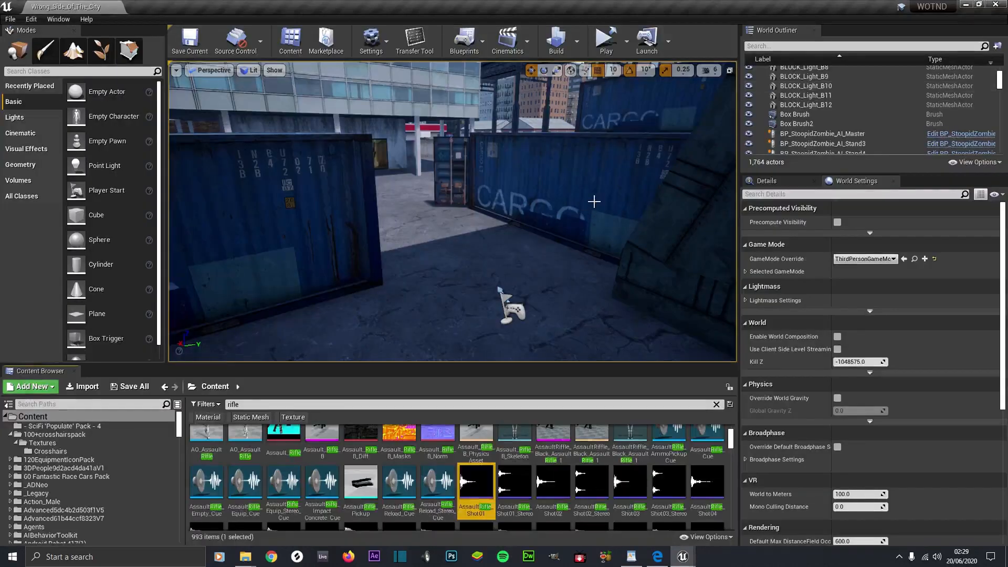
click(230, 405)
drag(179, 420, 169, 544)
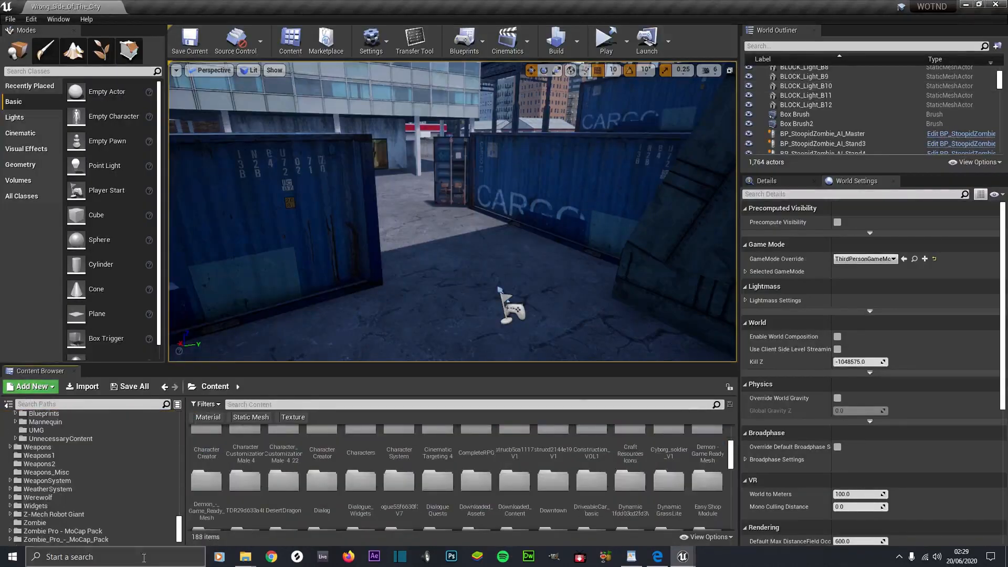
scroll(74, 500, up, 2)
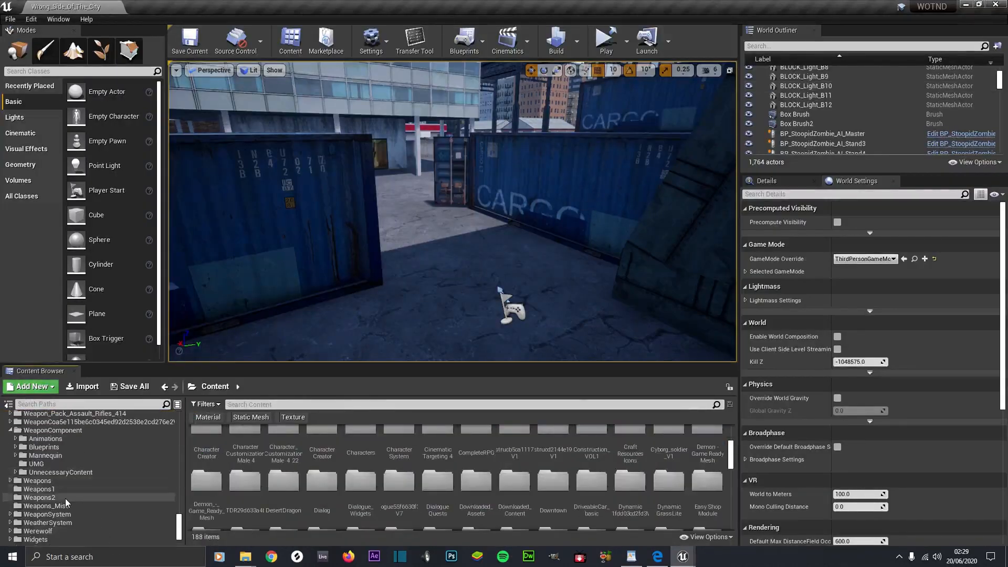
scroll(66, 501, up, 1)
scroll(65, 503, up, 2)
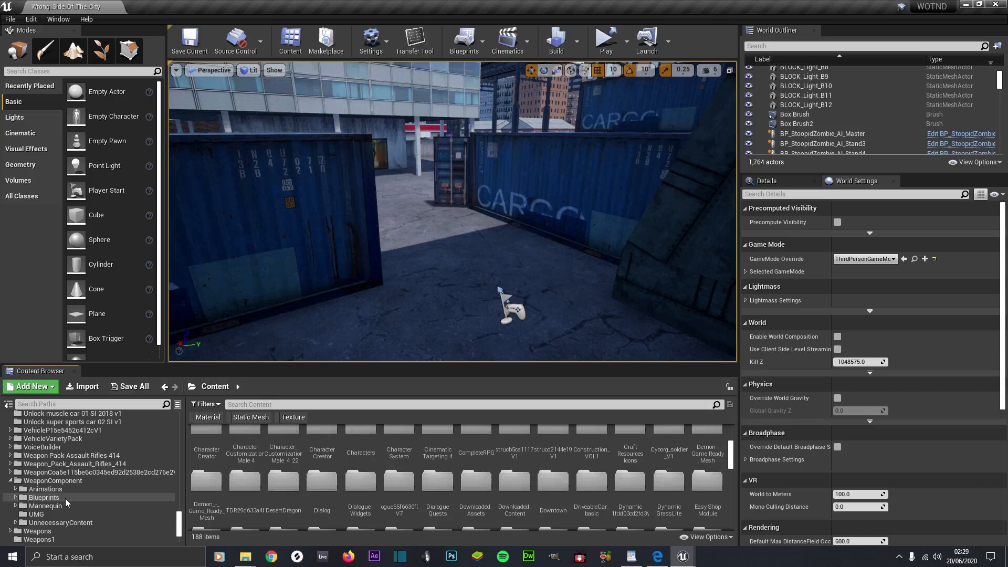
click(65, 498)
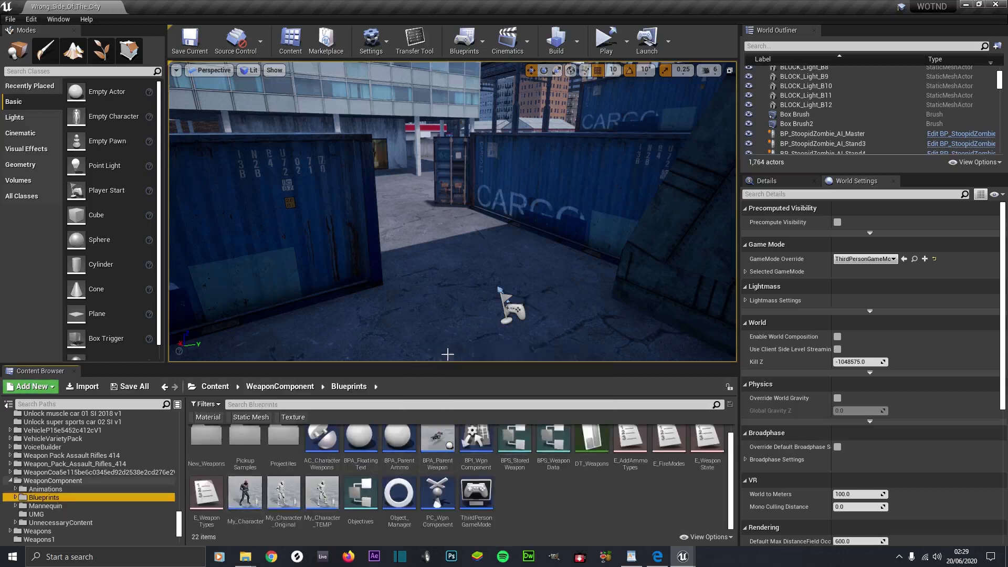
Create a child Blueprint class of BPA_ParentWeapon and place it in the level on the ground between the containers
right_click(438, 441)
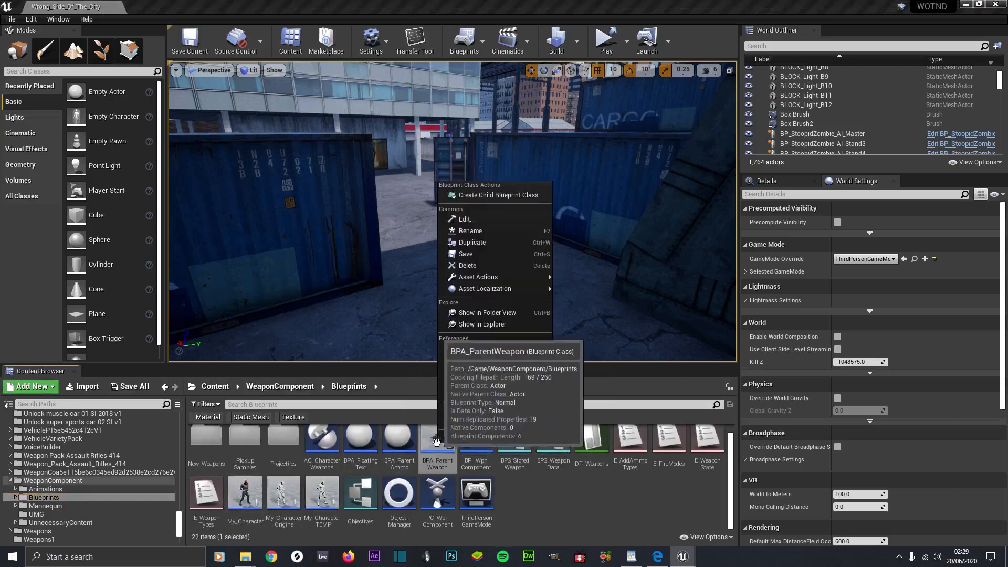
click(480, 200)
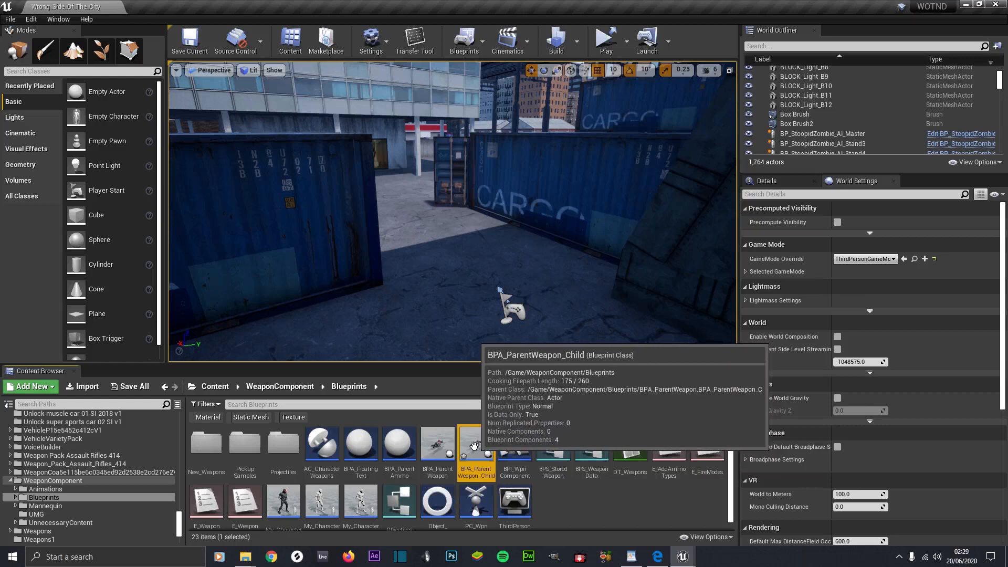
drag(477, 445, 447, 262)
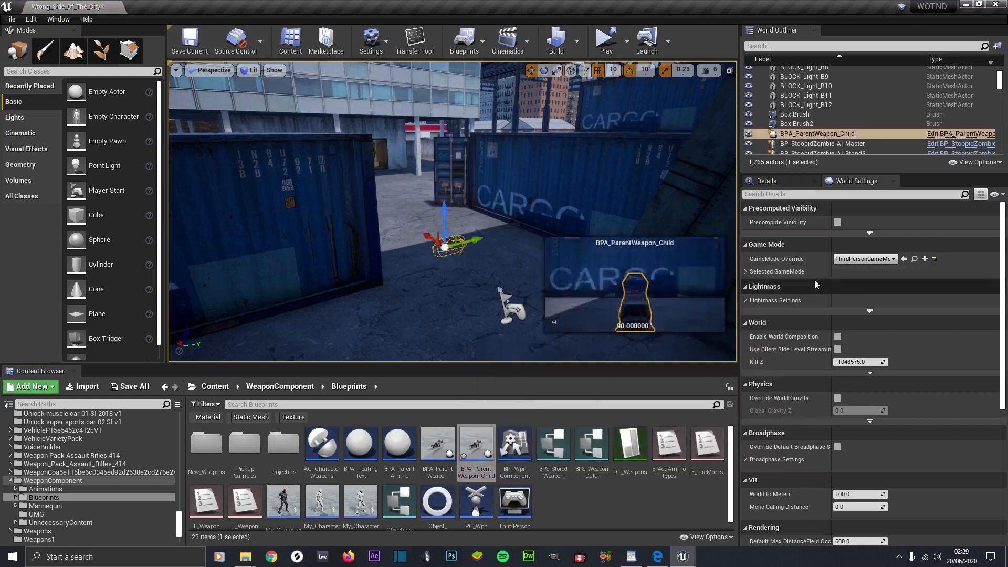
Expand Weapon Stored in the placed weapon's details and set WeaponID to "AR85 Assault Rifle"
click(794, 182)
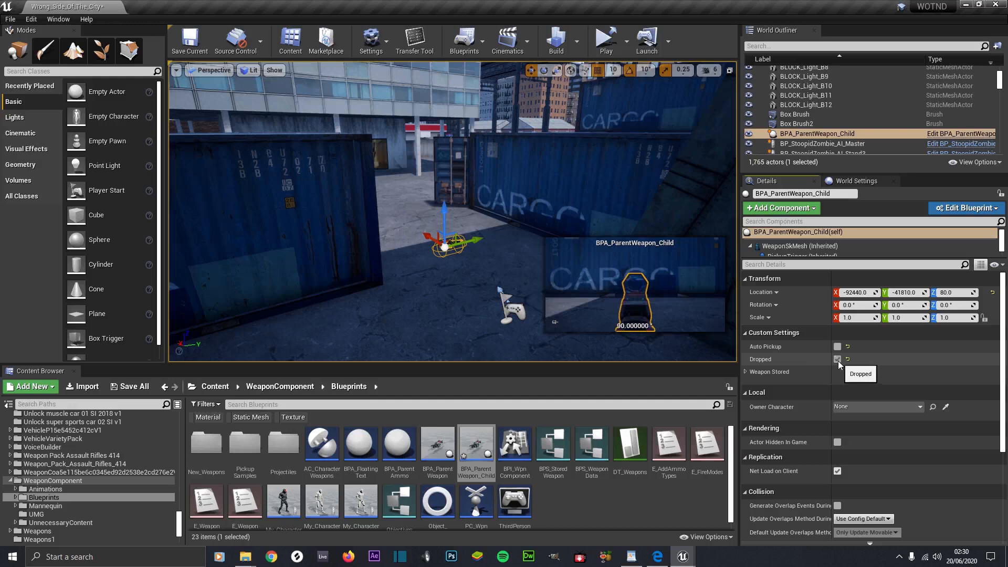
click(744, 372)
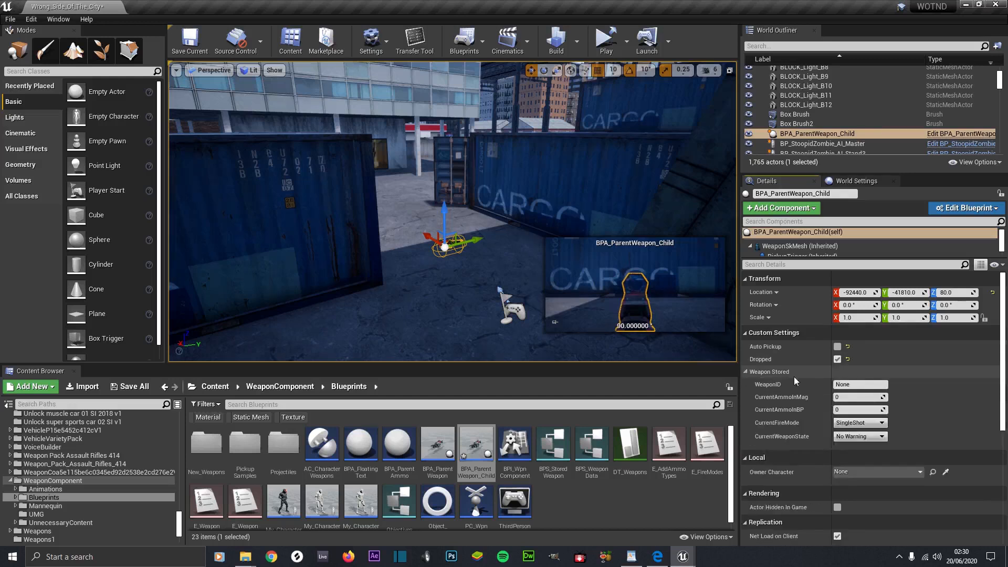
click(843, 384)
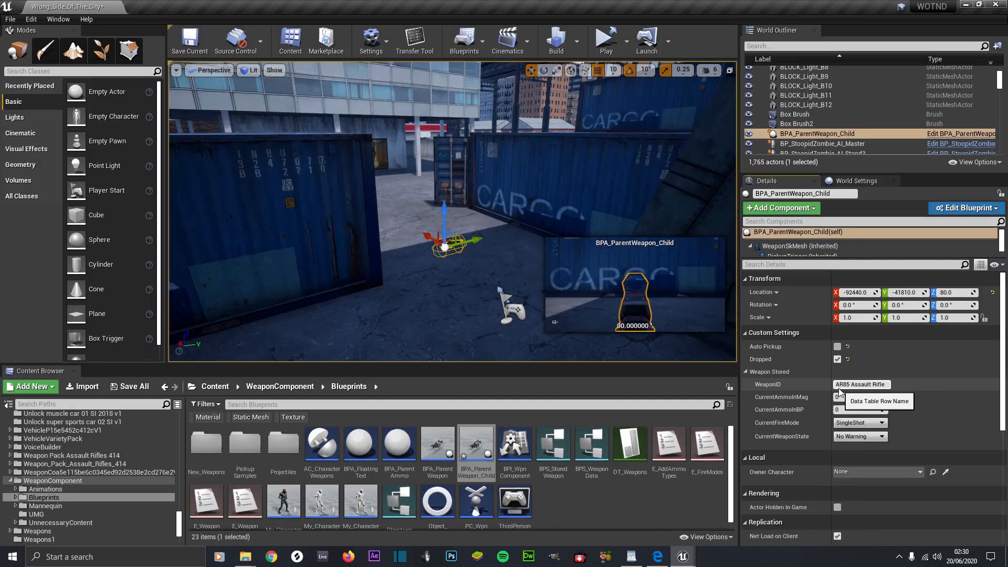
Clear the placed weapon's WeaponID value
click(844, 389)
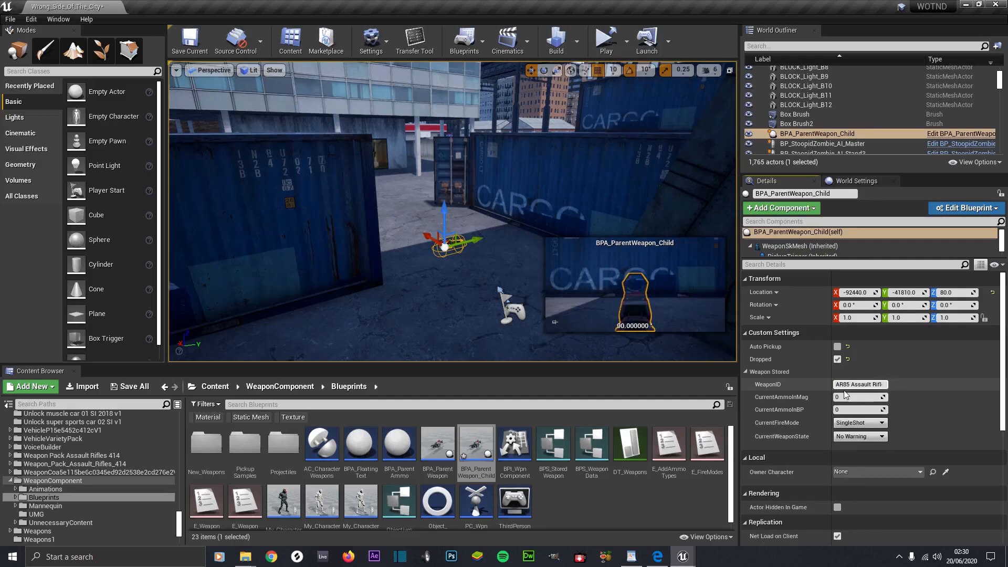
key(BackSpace)
key(BackSpace)
key(BackSpace)
key(BackSpace)
key(BackSpace)
key(BackSpace)
key(BackSpace)
key(BackSpace)
key(BackSpace)
key(BackSpace)
key(BackSpace)
key(BackSpace)
key(BackSpace)
key(BackSpace)
key(BackSpace)
key(BackSpace)
key(BackSpace)
key(BackSpace)
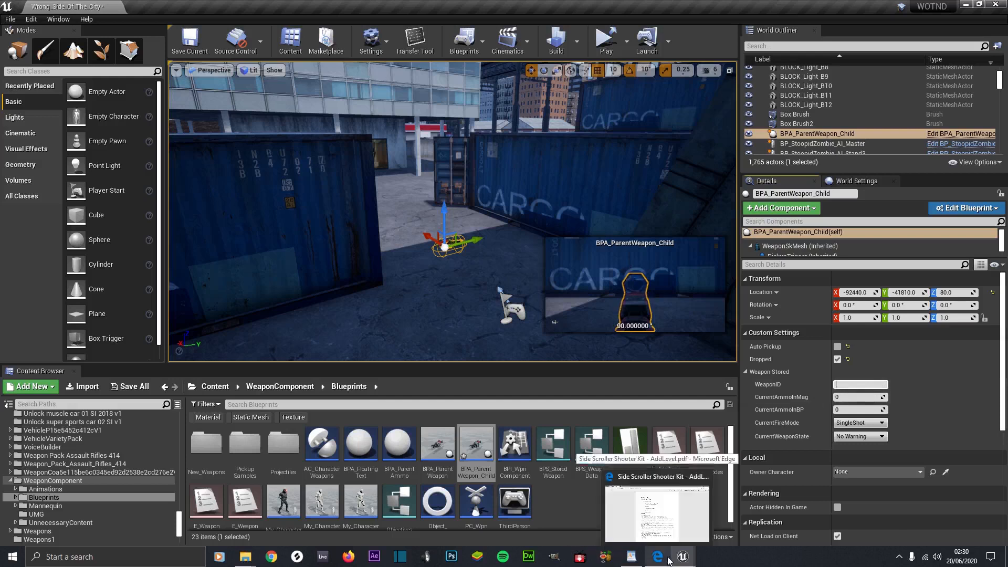
Copy the row name AR85_Assault_Rifle from the DT_Weapons data table, leaving the row's name as it is
mouse_move(673, 560)
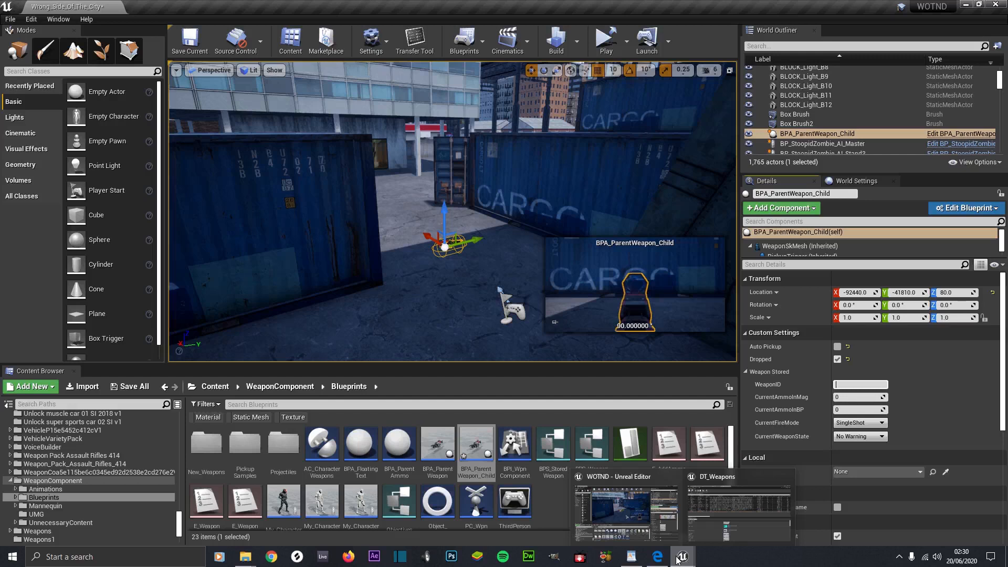
click(725, 532)
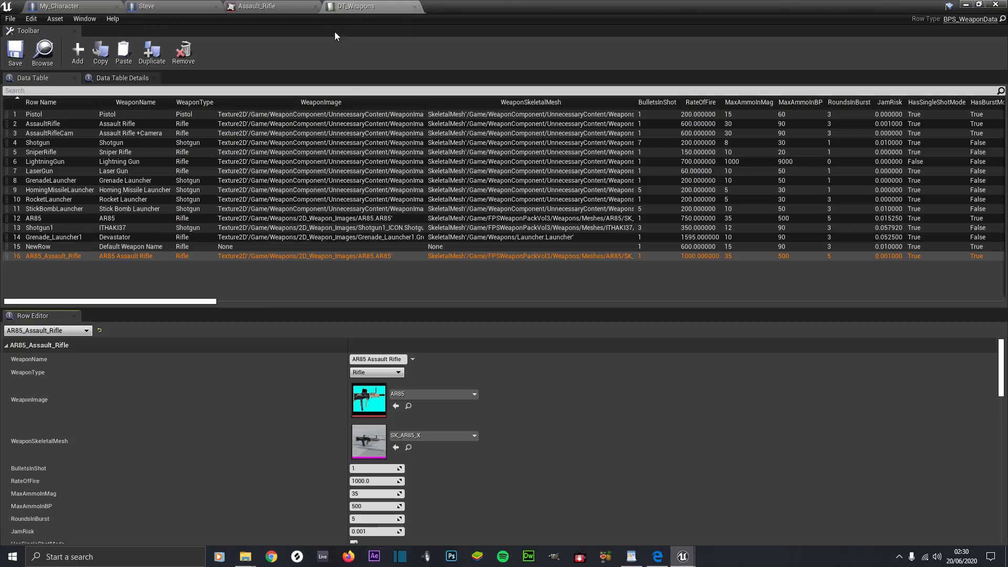
double_click(48, 256)
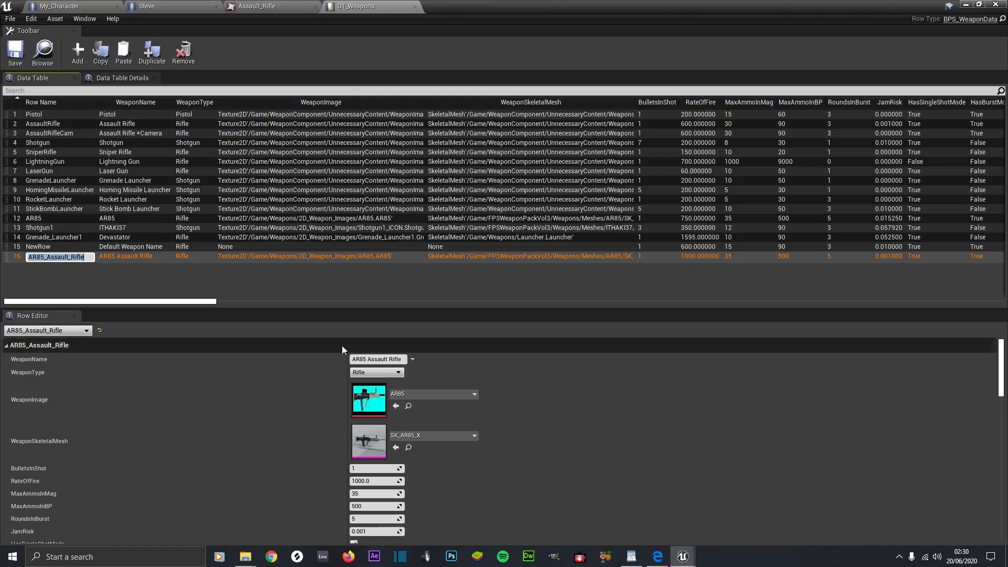
click(366, 359)
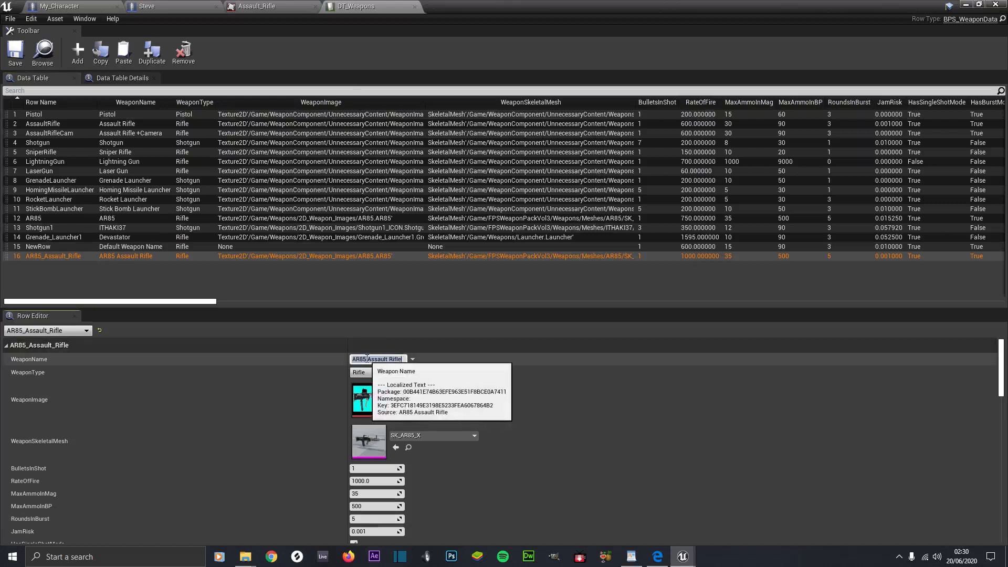
double_click(36, 257)
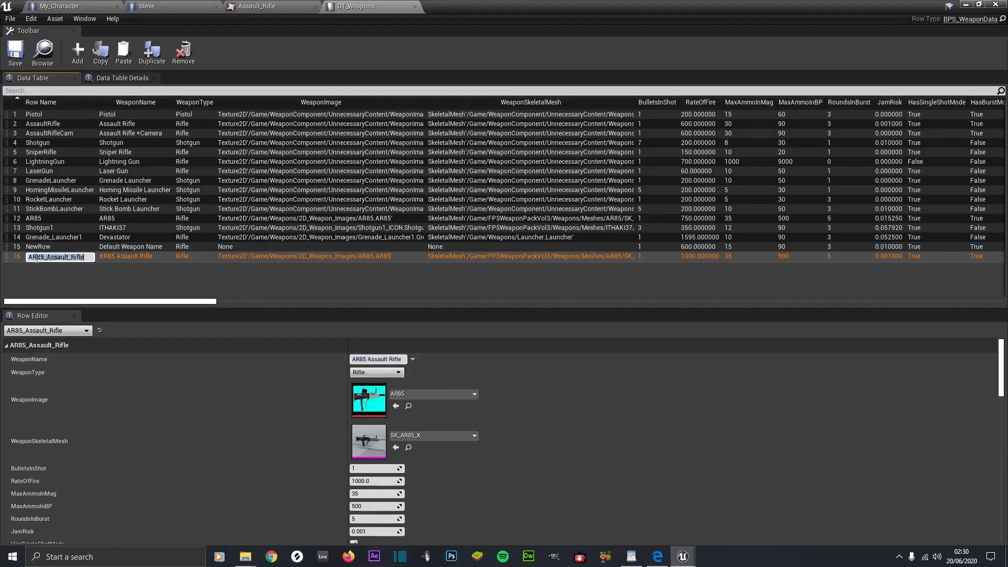
double_click(42, 258)
click(43, 230)
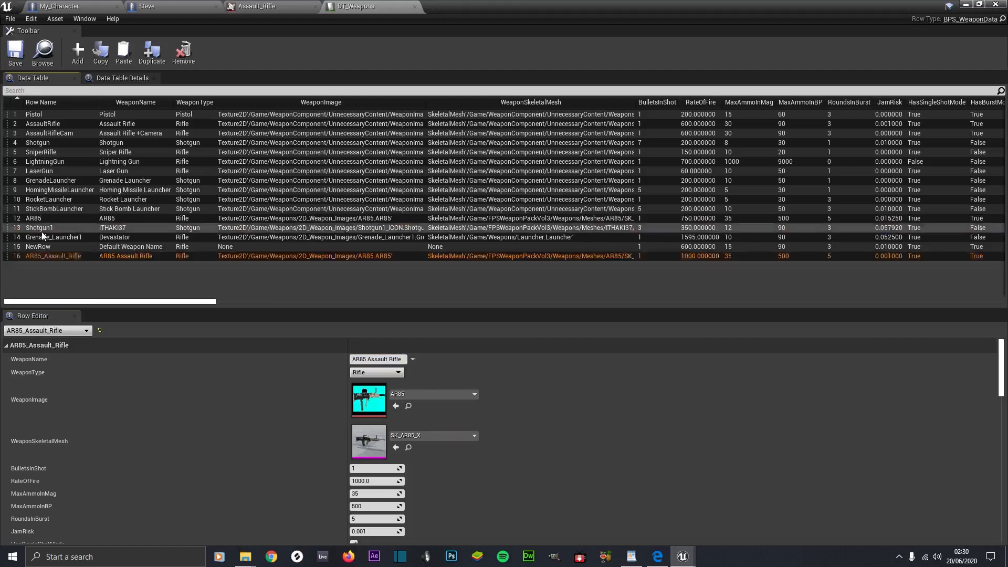
Return to the level editor and set the placed weapon's WeaponID to the row name AR85_Assault_Rifle
click(246, 6)
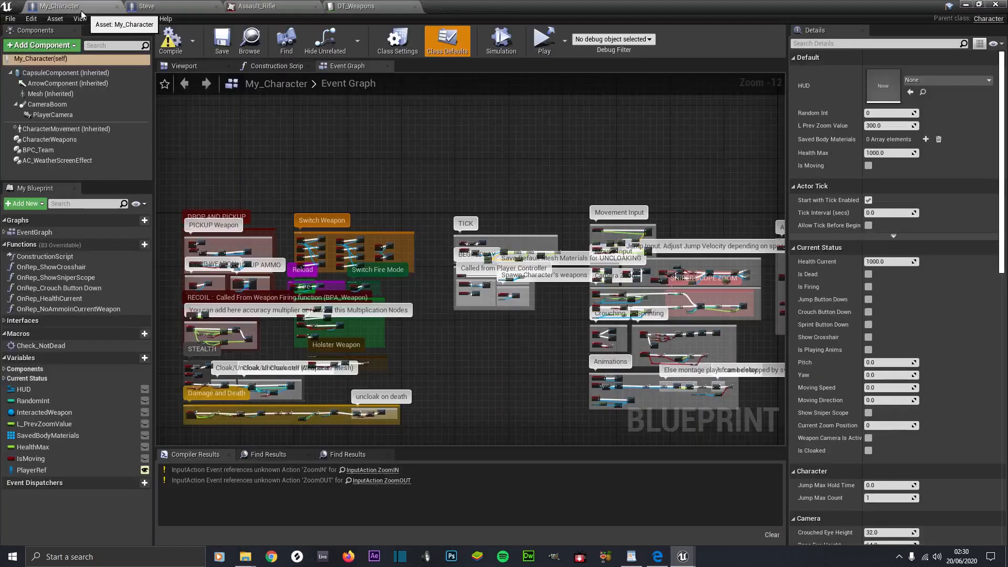
click(73, 7)
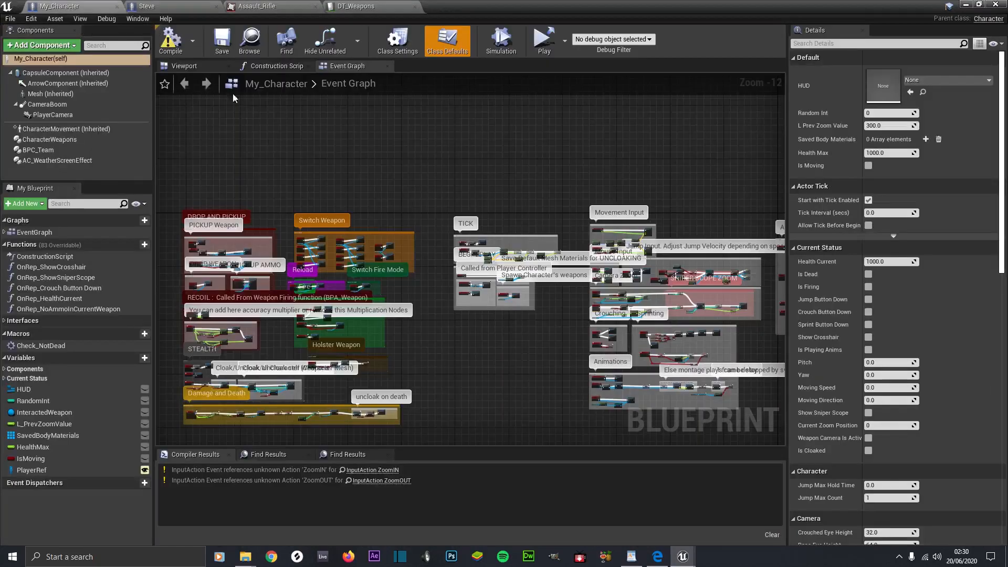
click(966, 5)
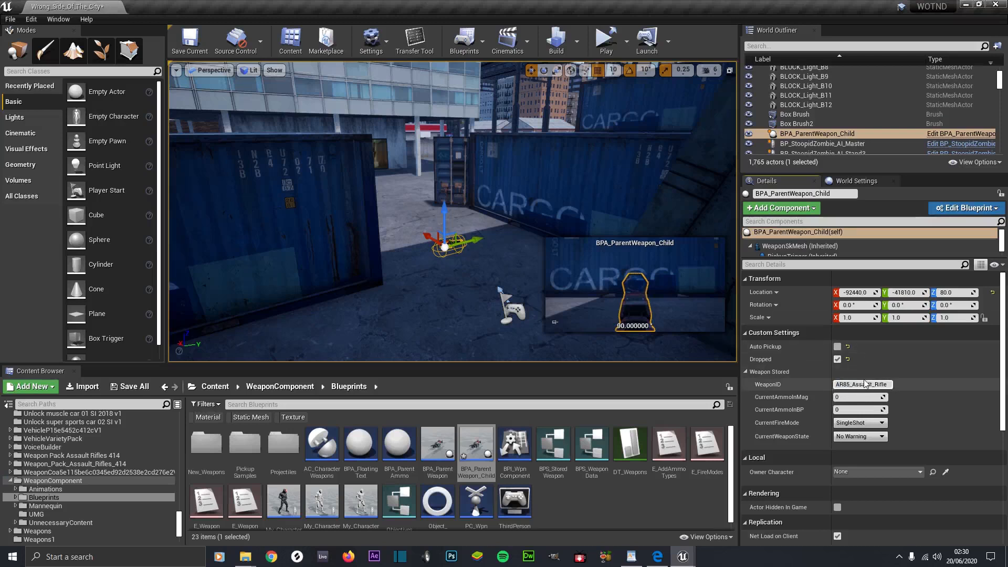
middle_drag(519, 241, 532, 273)
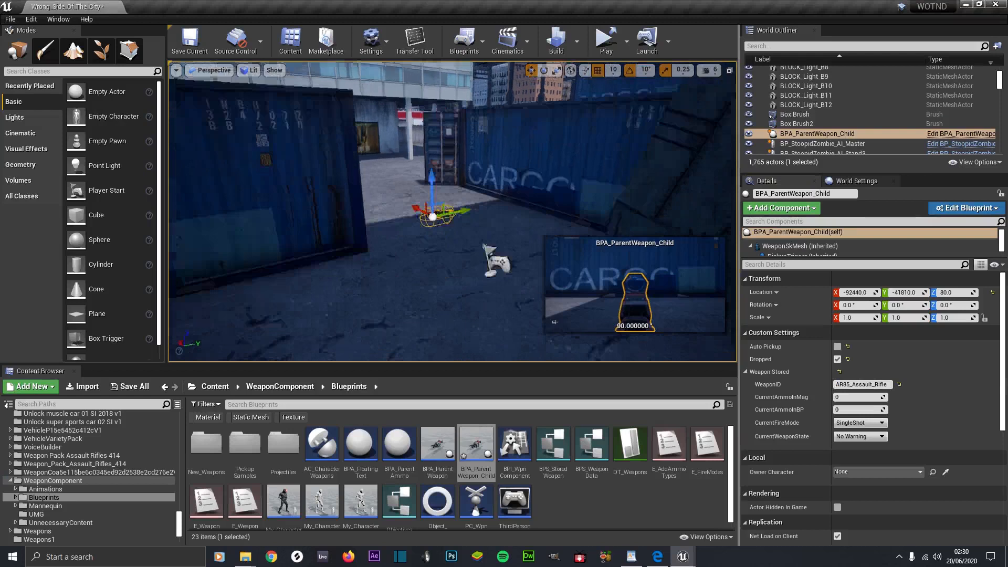
key(w)
right_drag(519, 241, 519, 265)
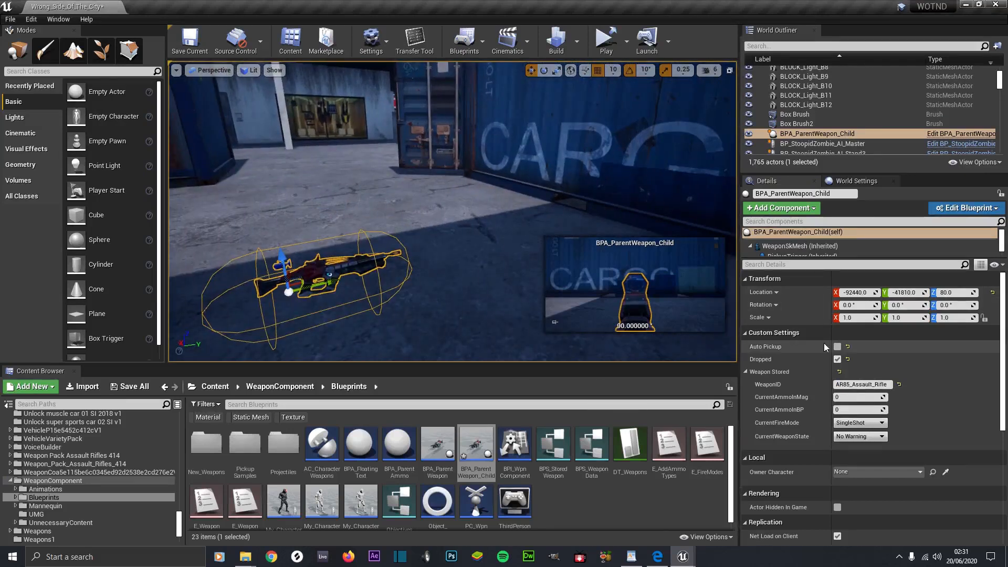
Set the placed weapon's CurrentAmmoInMag to 35 and CurrentAmmoInBP to 500, and review its remaining details
scroll(845, 391, down, 1)
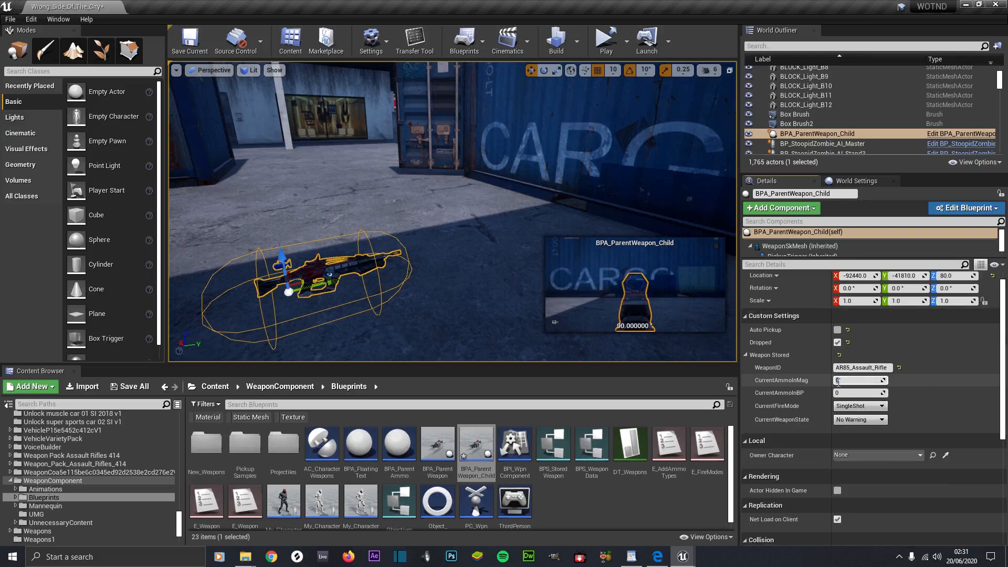
click(845, 394)
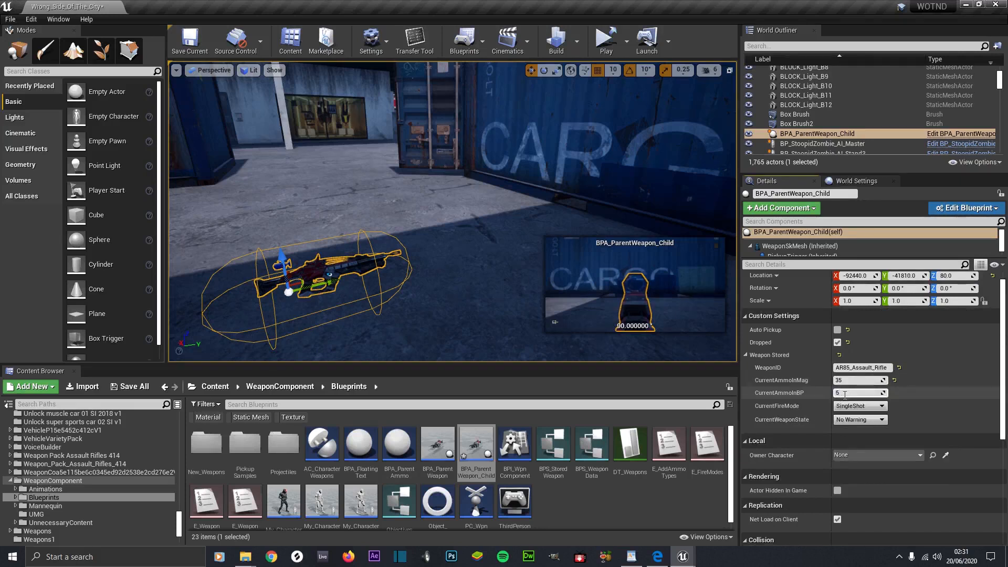
text(500)
key(Return)
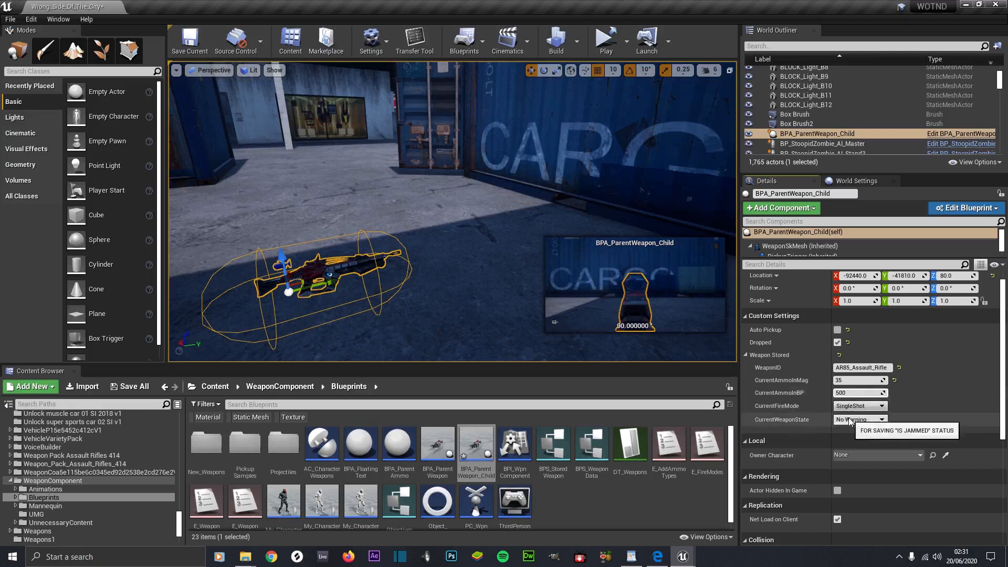
scroll(850, 422, down, 2)
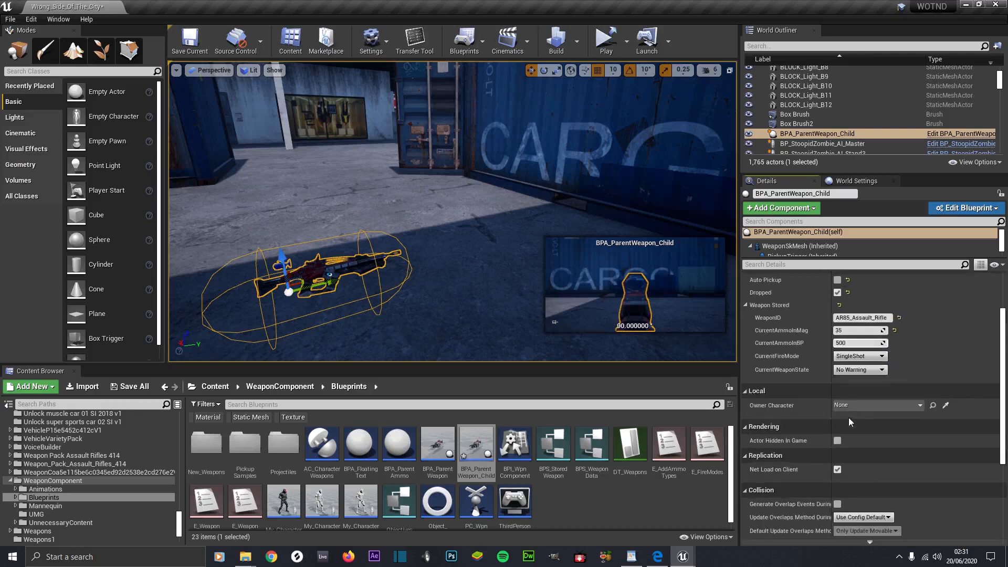
scroll(849, 418, down, 6)
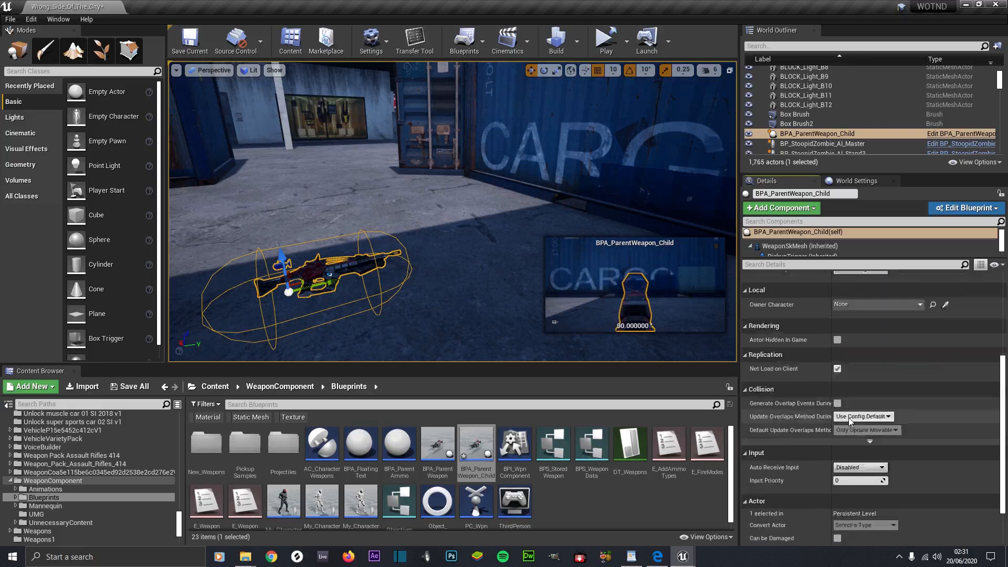
scroll(849, 417, up, 9)
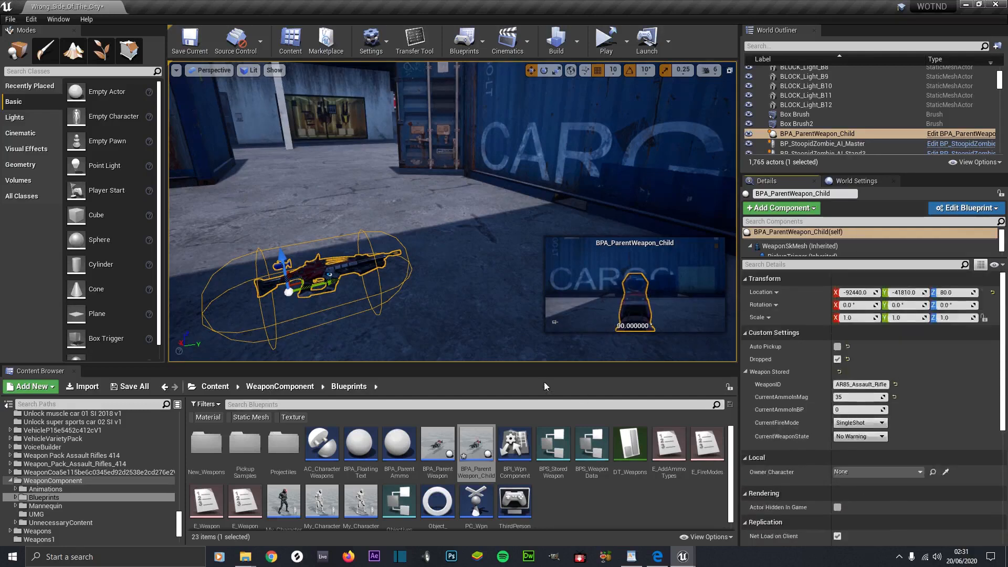
Open the My_Character Blueprint and look for AC Character Weapons among the components that can be added
double_click(285, 497)
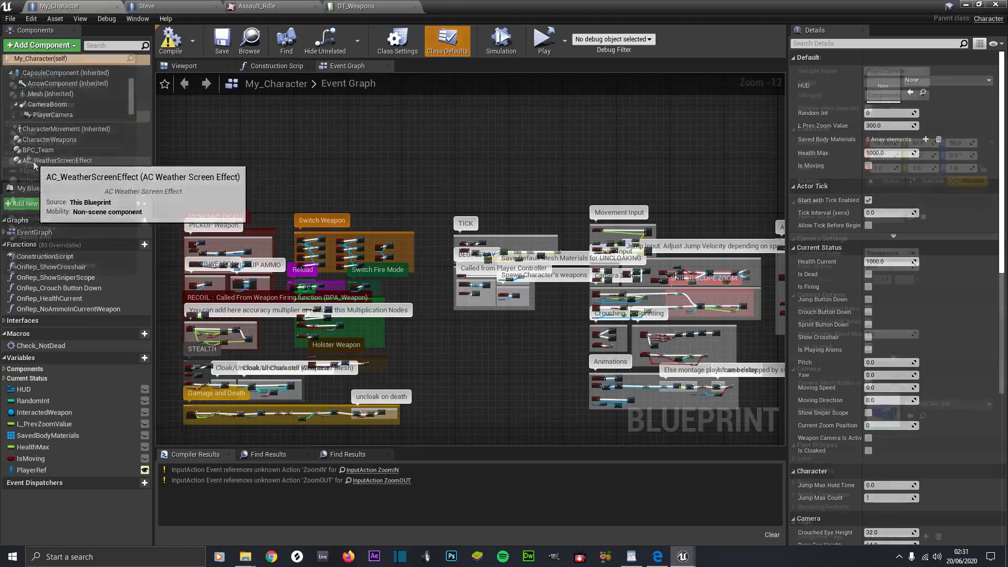
click(42, 46)
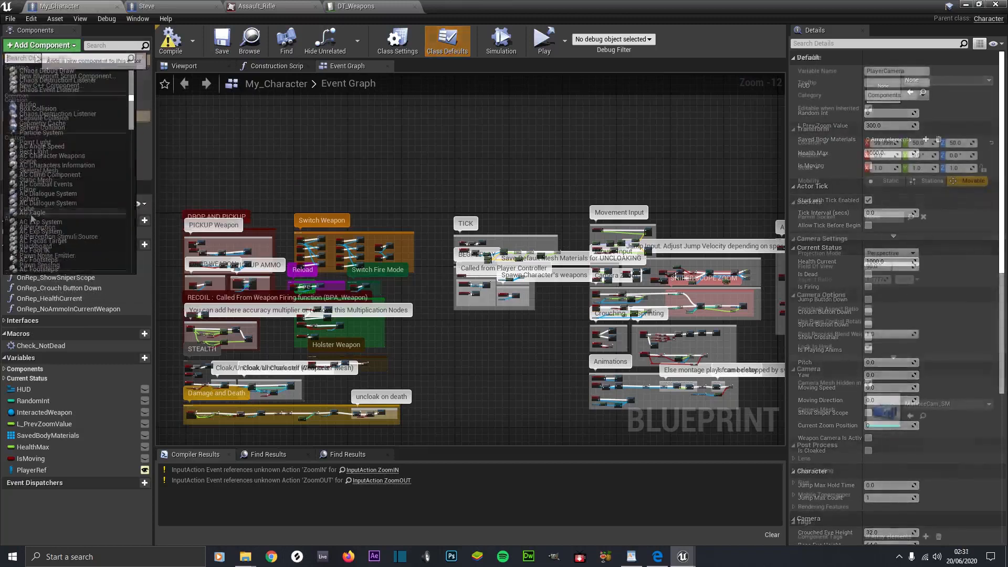
scroll(59, 182, down, 3)
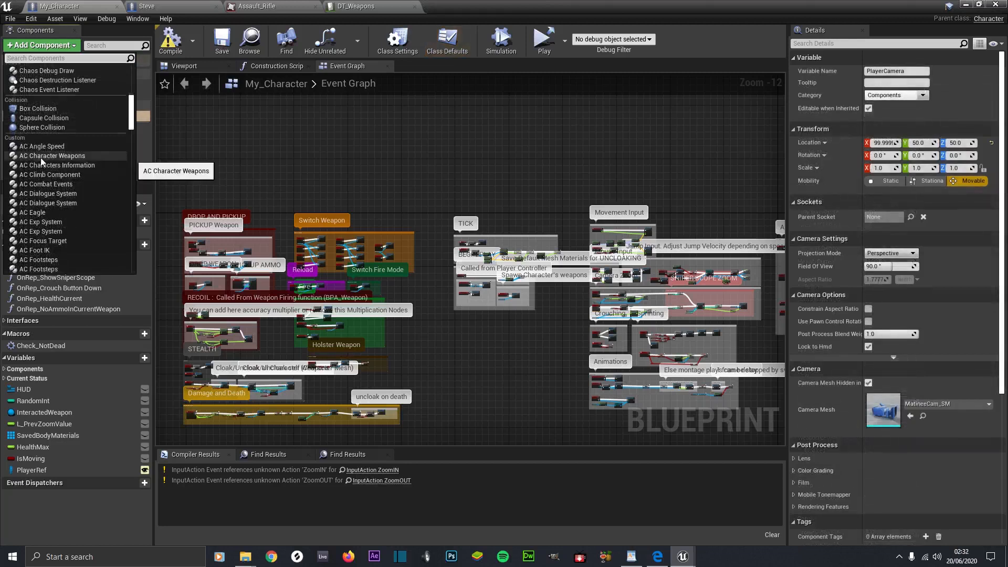
click(140, 150)
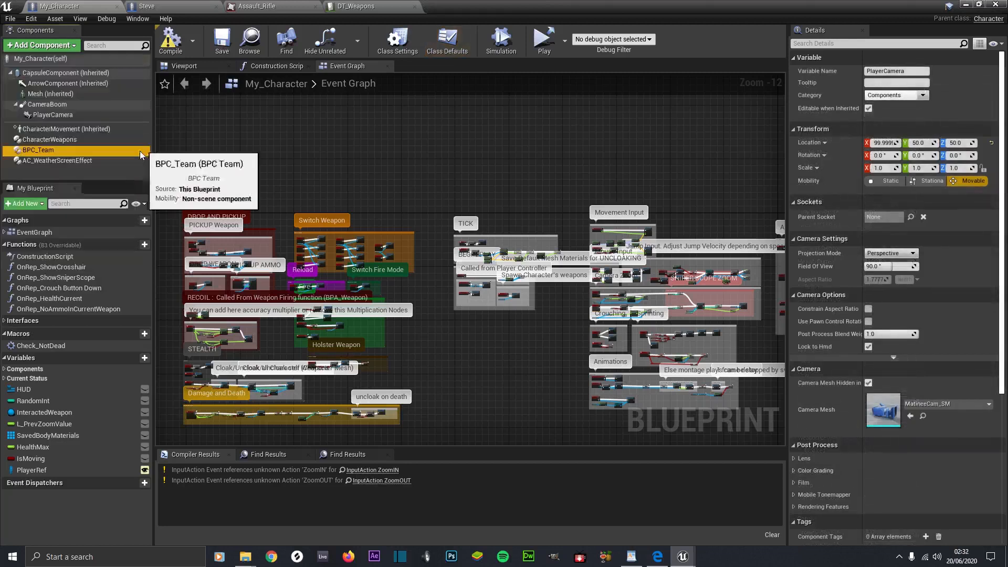
Show the My_Character viewport and select the CharacterWeapons component with its Initial Weapons array expanded
click(50, 139)
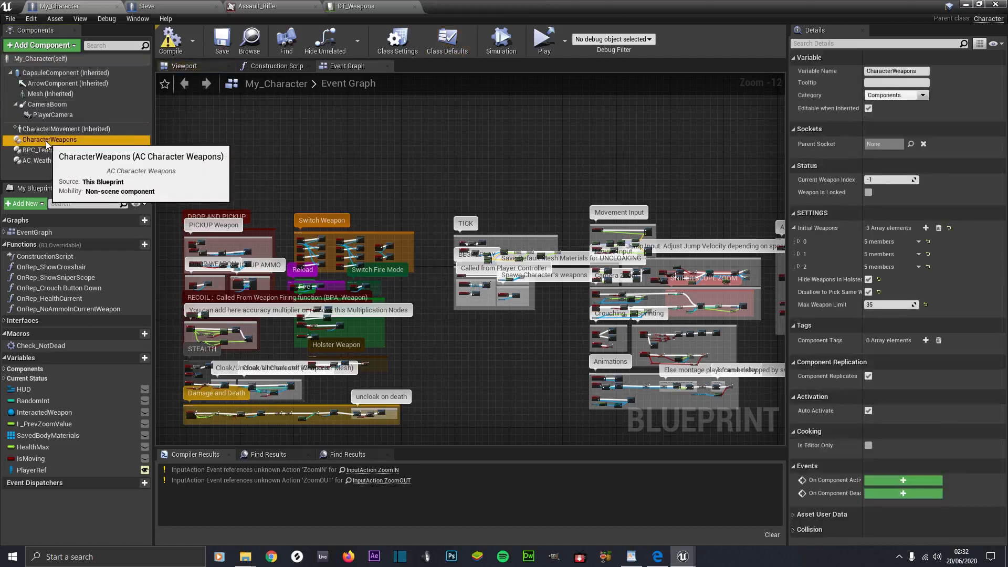
click(184, 65)
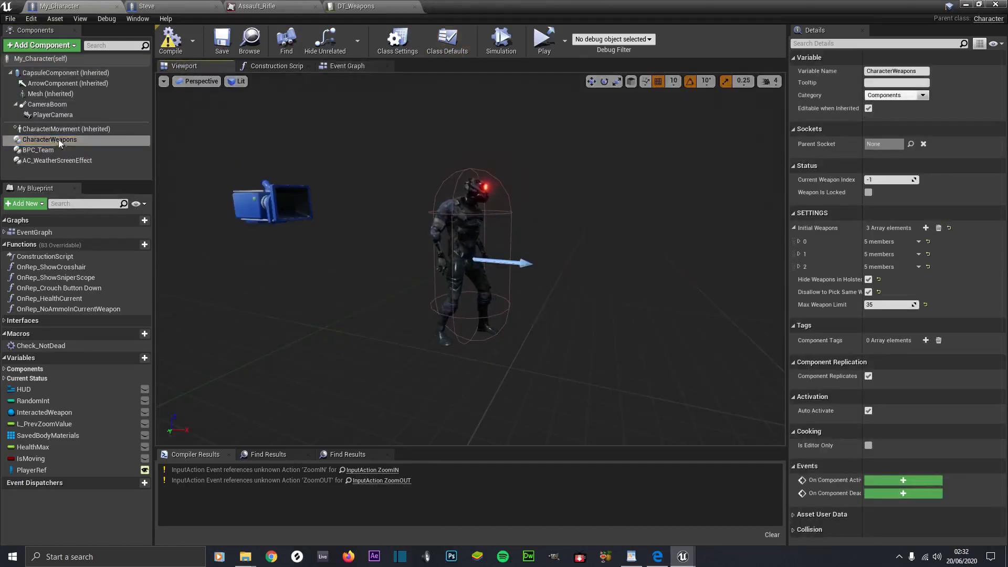
click(33, 140)
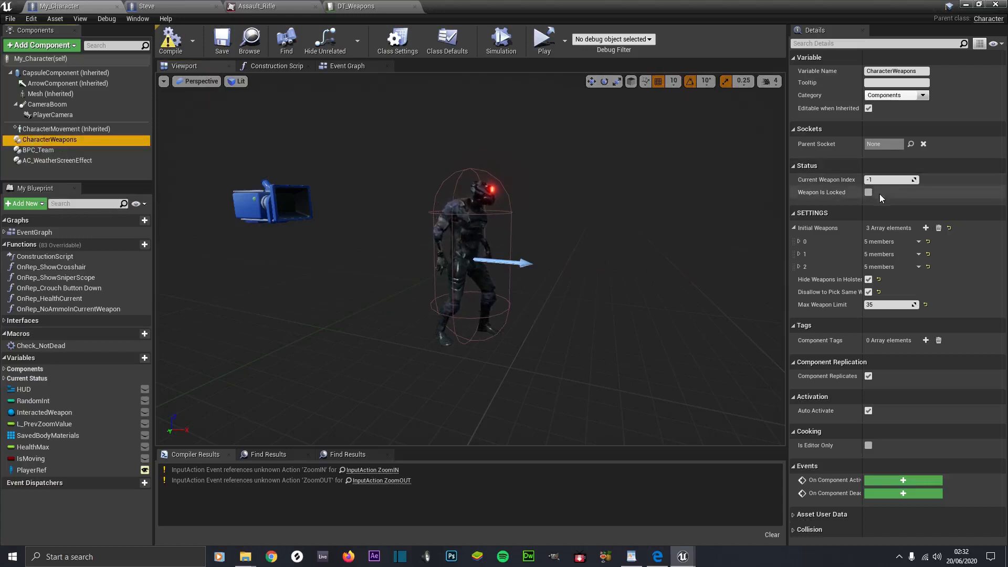
click(794, 228)
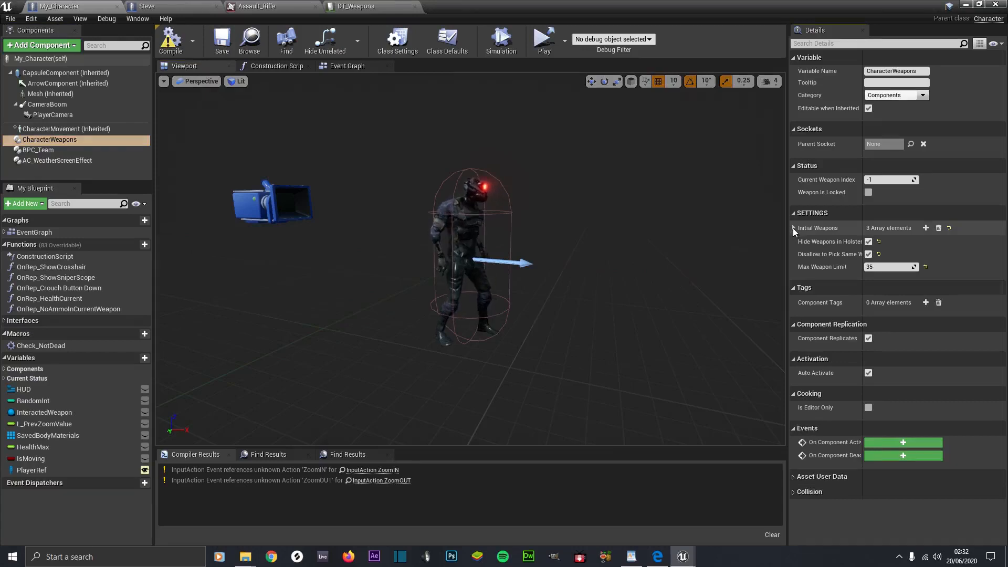
click(793, 228)
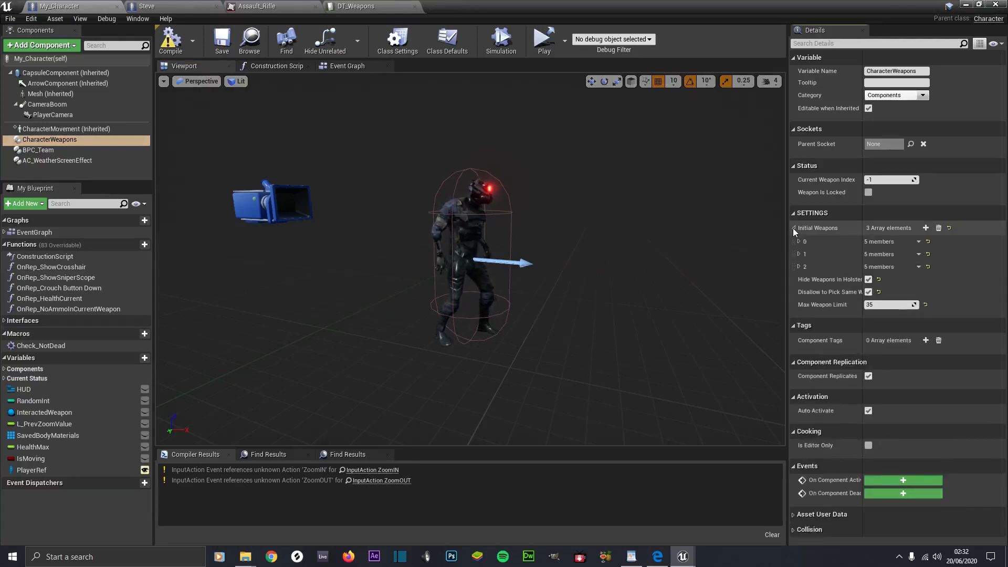
Add an Initial Weapons element with WeaponID AR85_Assault_Rifle, CurrentAmmoInMag 50 and CurrentAmmoInBP 1000
click(926, 228)
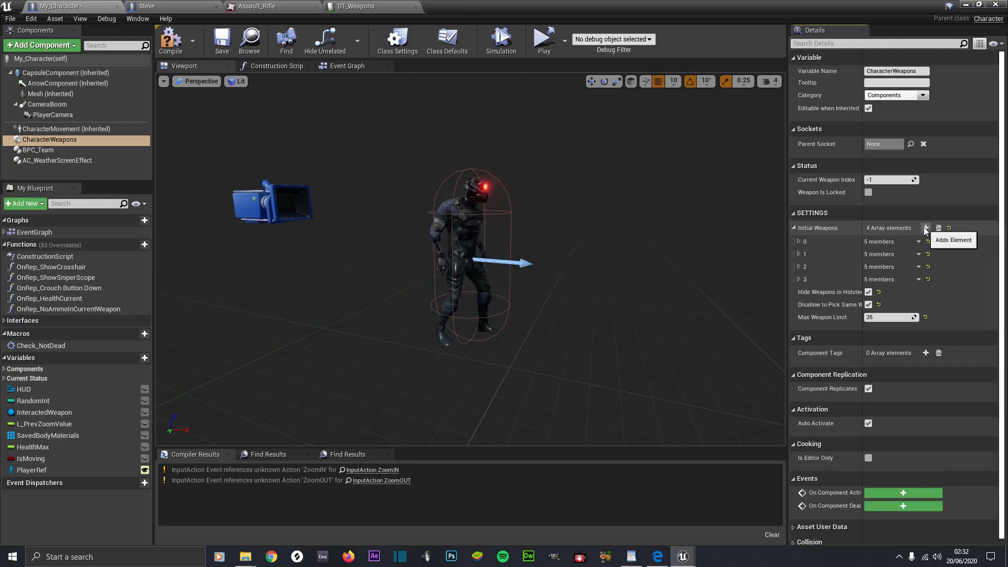
click(799, 280)
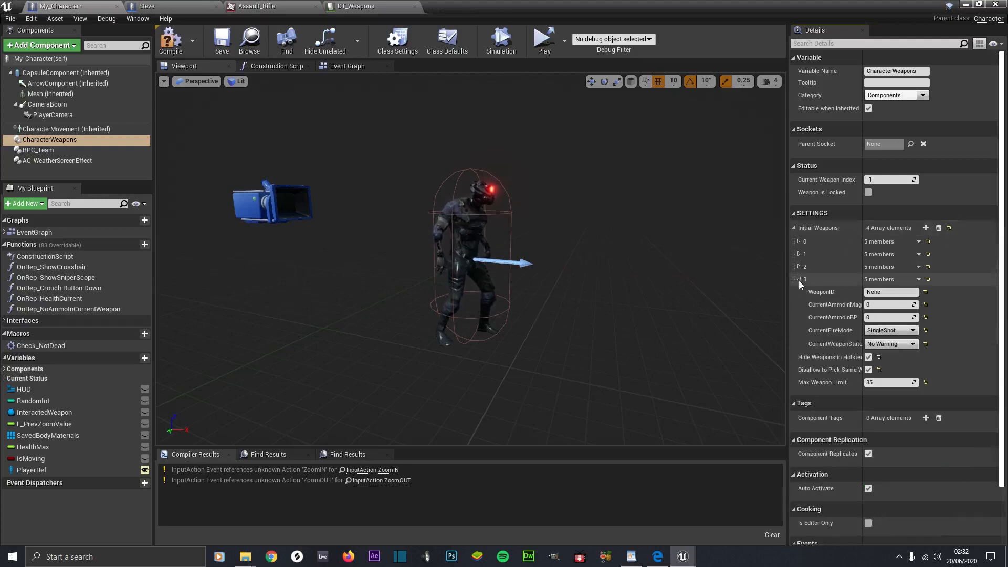
click(888, 292)
text(AR85_Assault_Rifle)
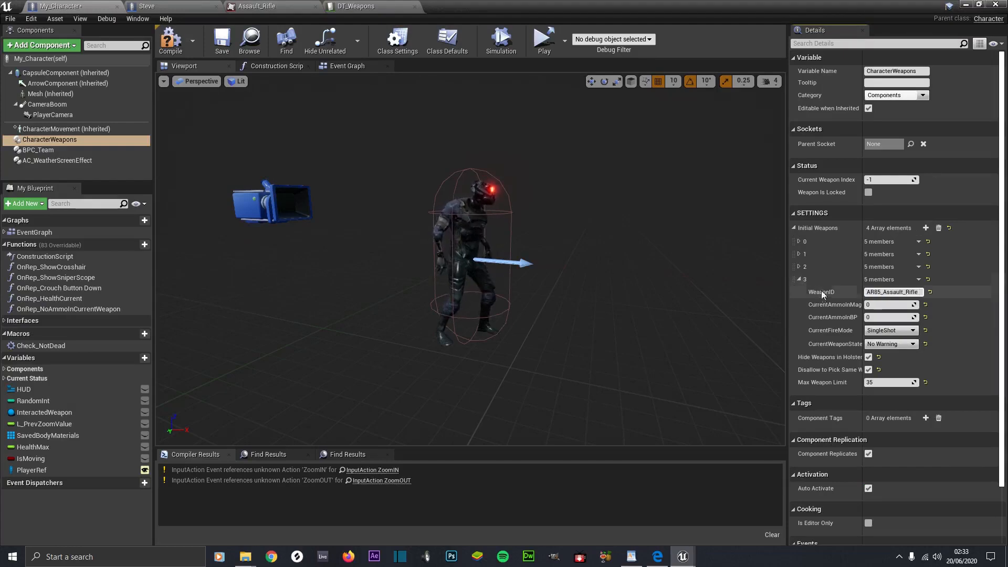
click(877, 305)
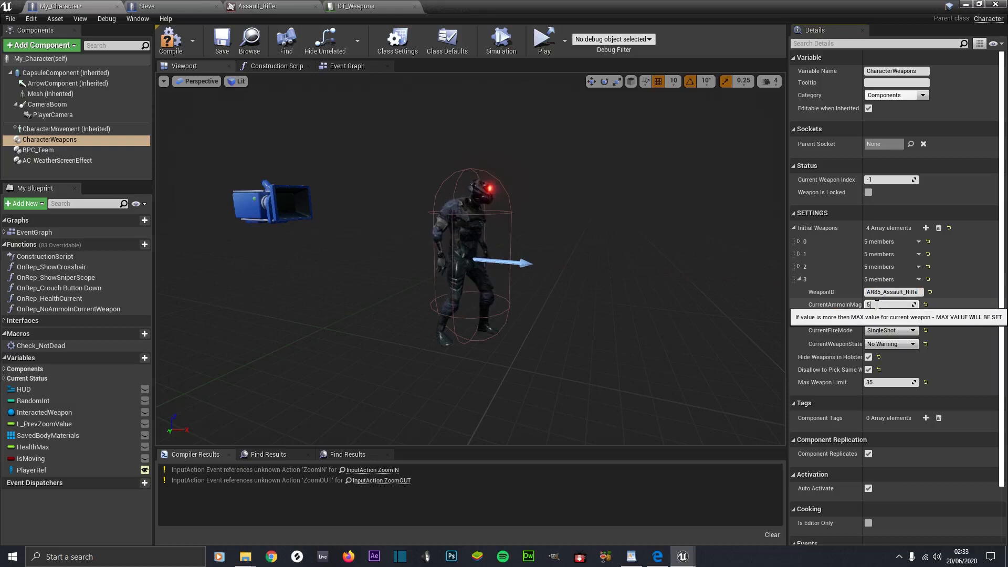
click(877, 318)
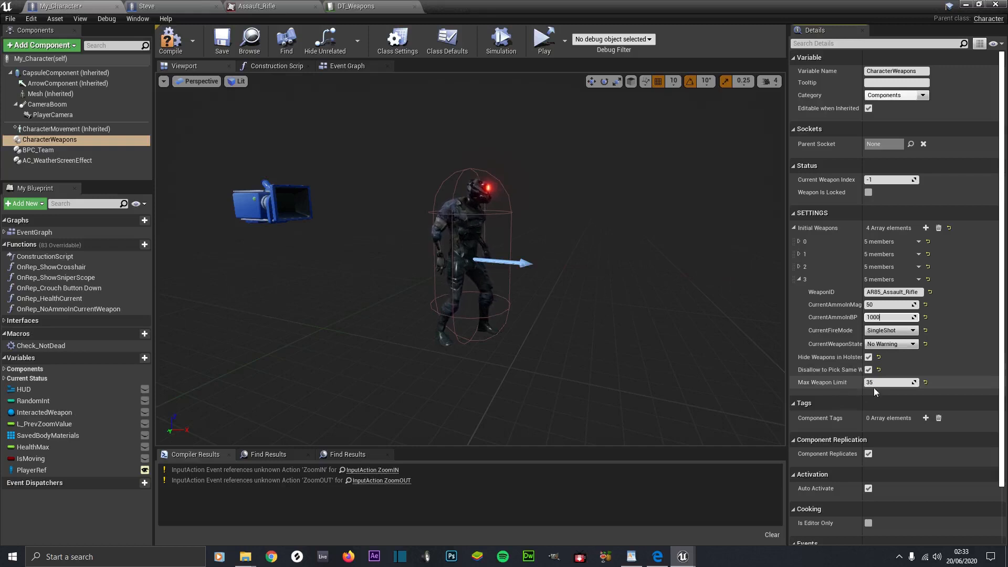
Delete Initial Weapons element 3, the AR85_Assault_Rifle entry
click(918, 282)
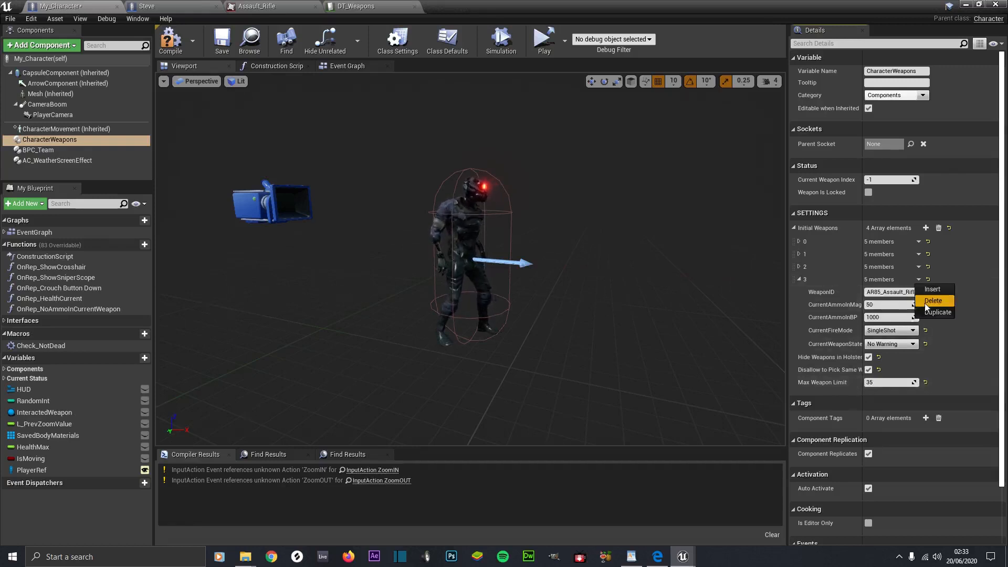
click(932, 302)
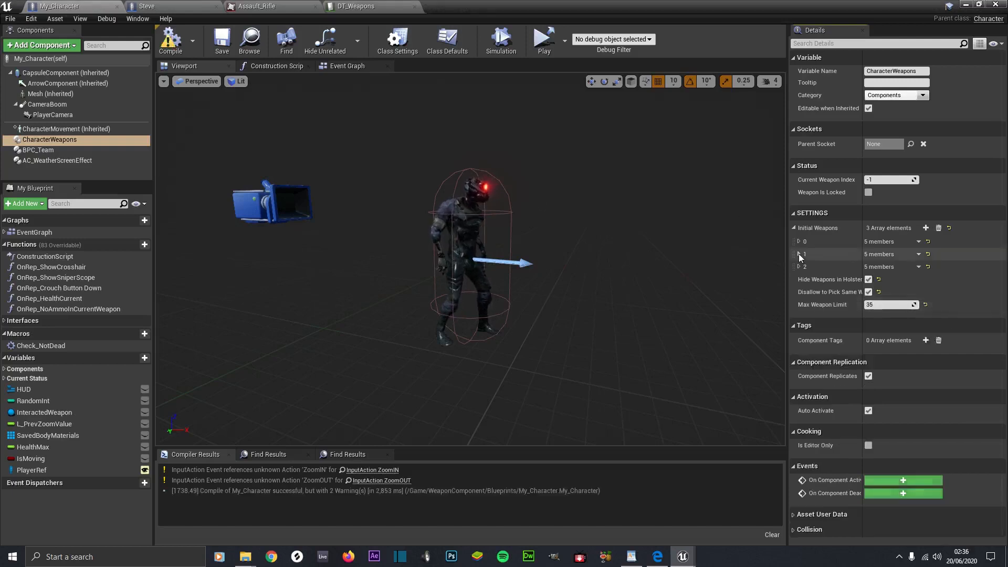
Check the weapons stored in Initial Weapons elements 1 and 0, and delete element 0
click(798, 254)
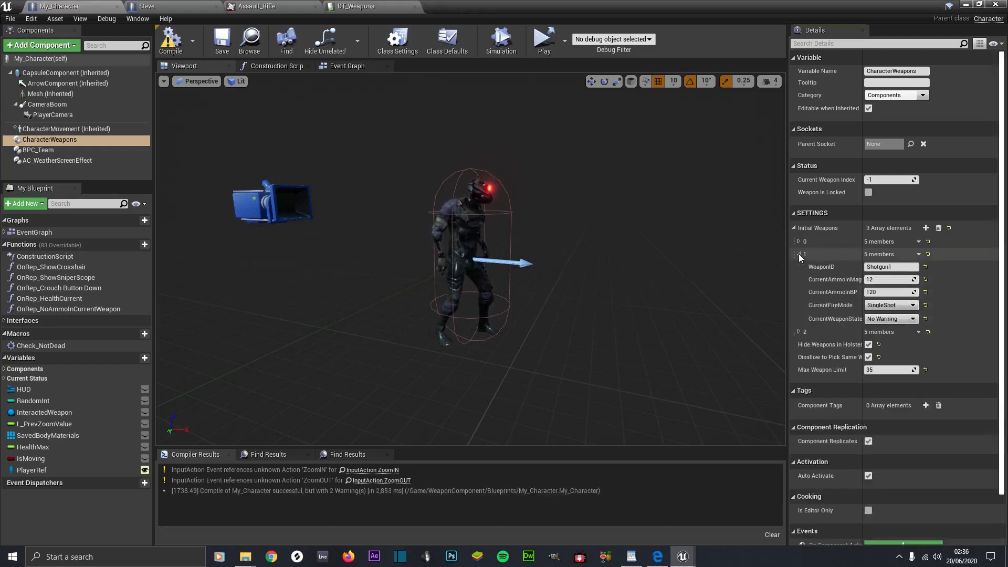
click(799, 255)
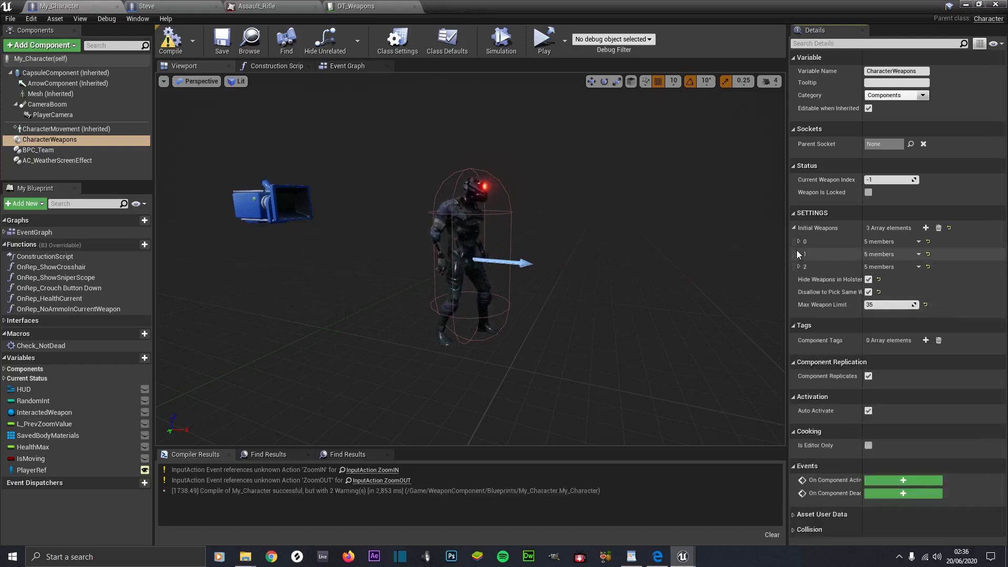
click(799, 242)
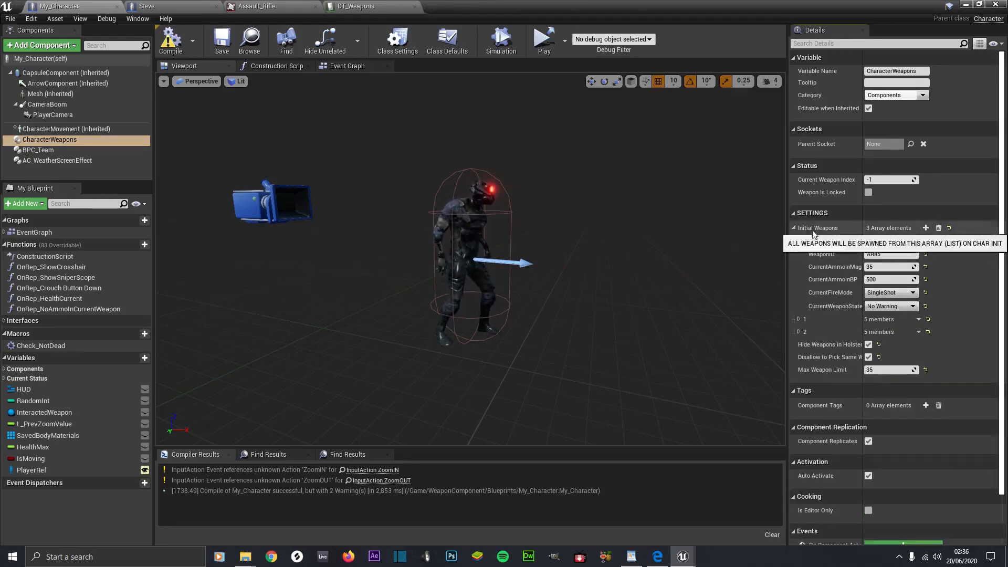
click(799, 241)
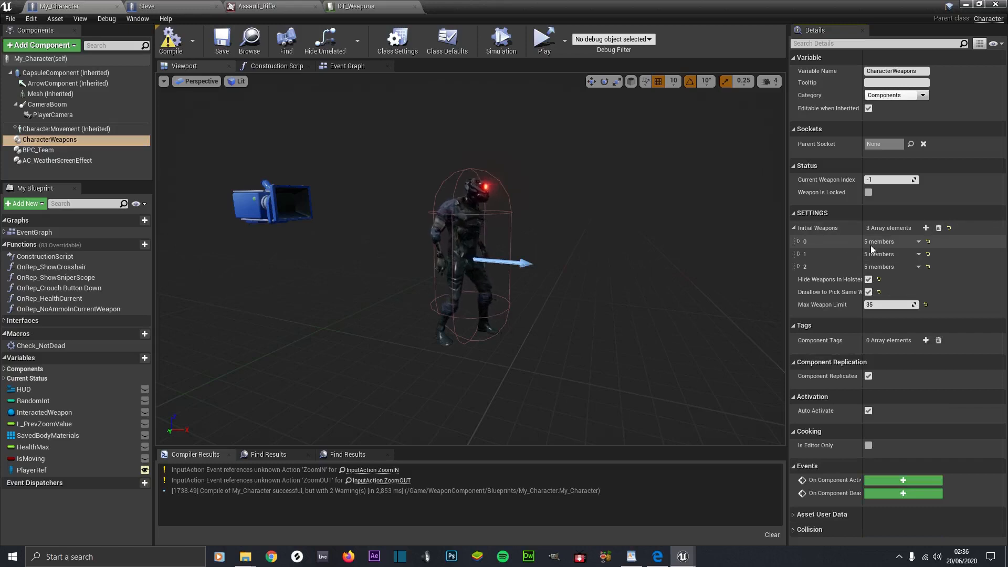
click(919, 242)
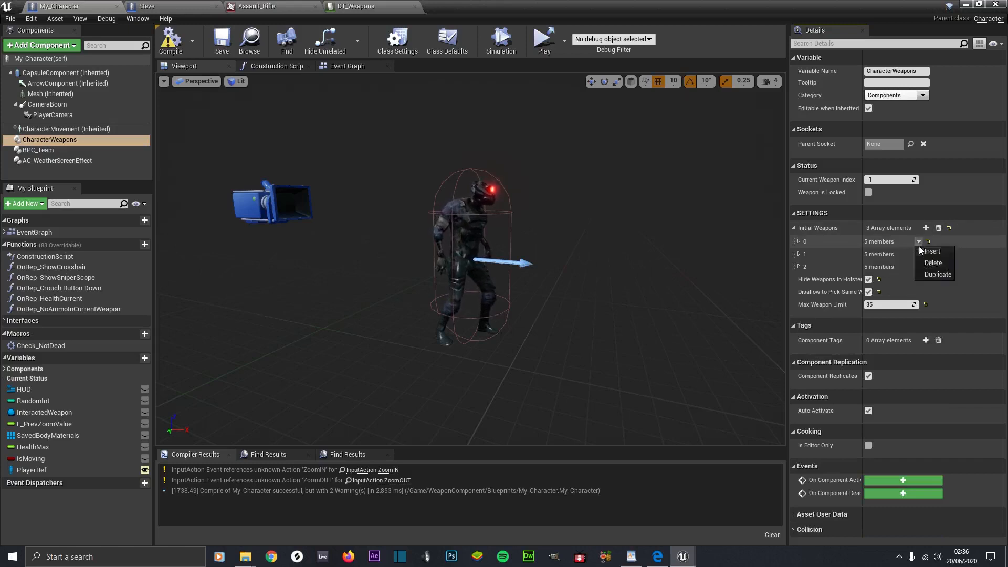
click(931, 262)
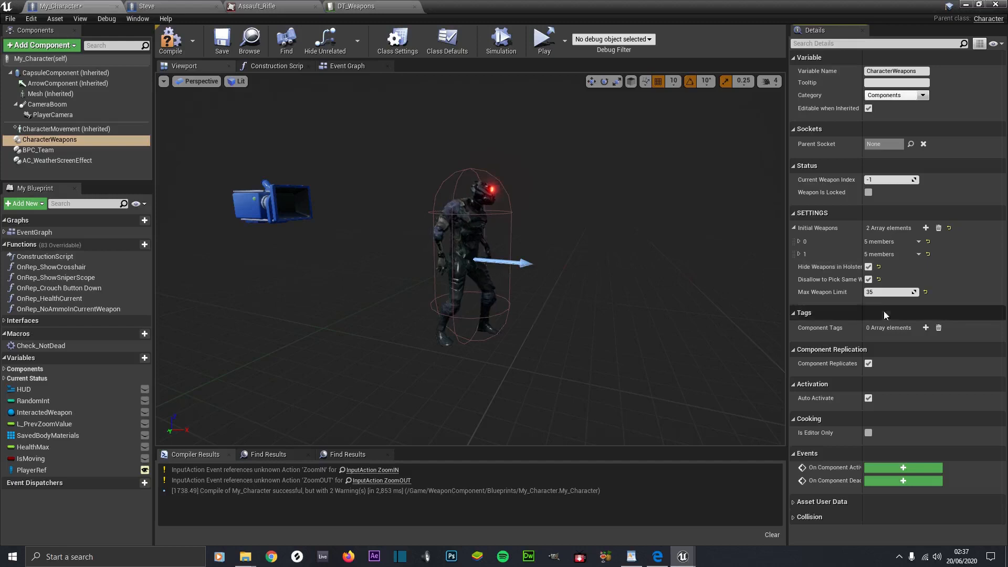
Turn off Disallow to Pick Same Weapon for CharacterWeapons and compile the My_Character Blueprint
click(869, 279)
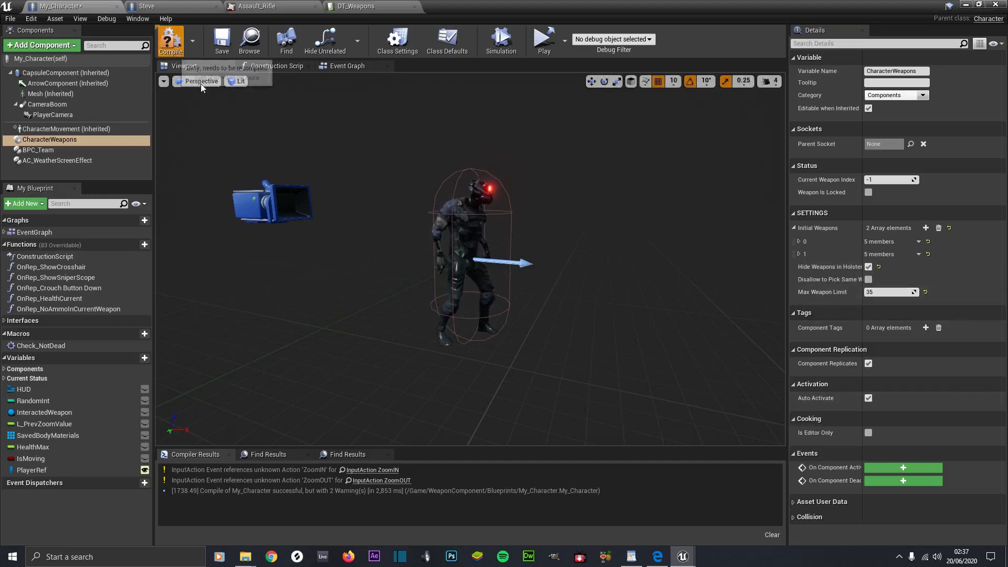
click(171, 41)
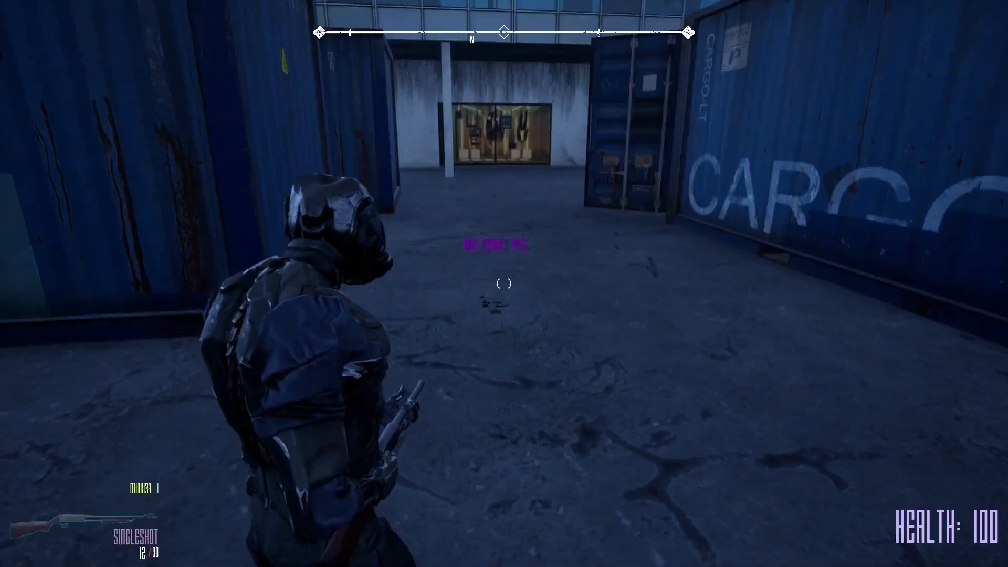
Playtest the level by walking to the dropped rifle, picking it up and switching weapons
key(w)
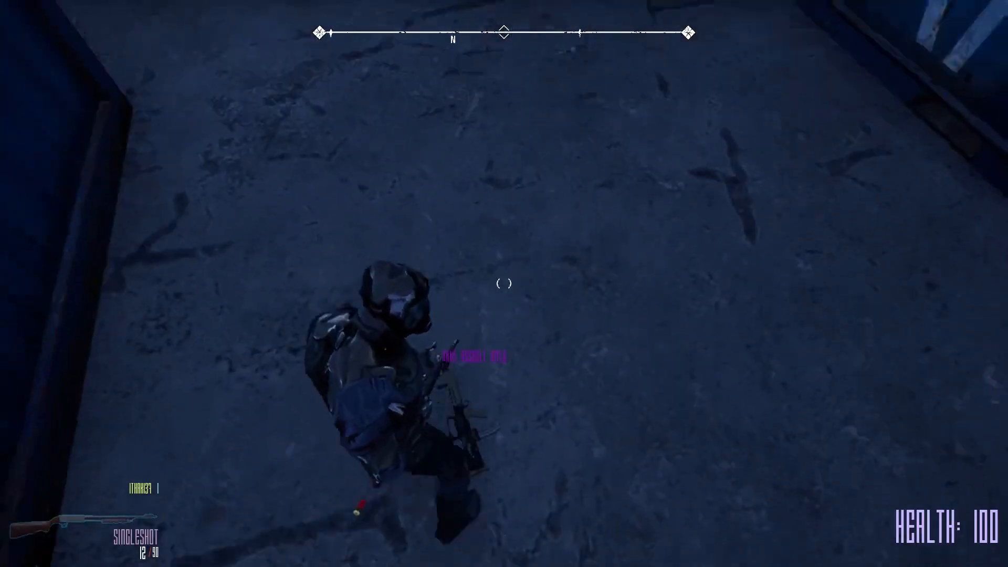
key(e)
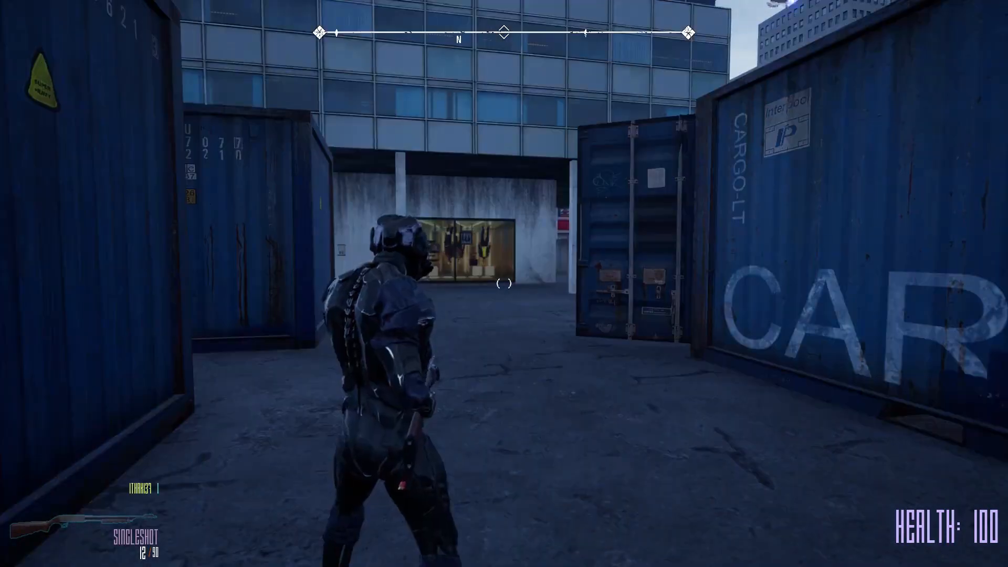
key(1)
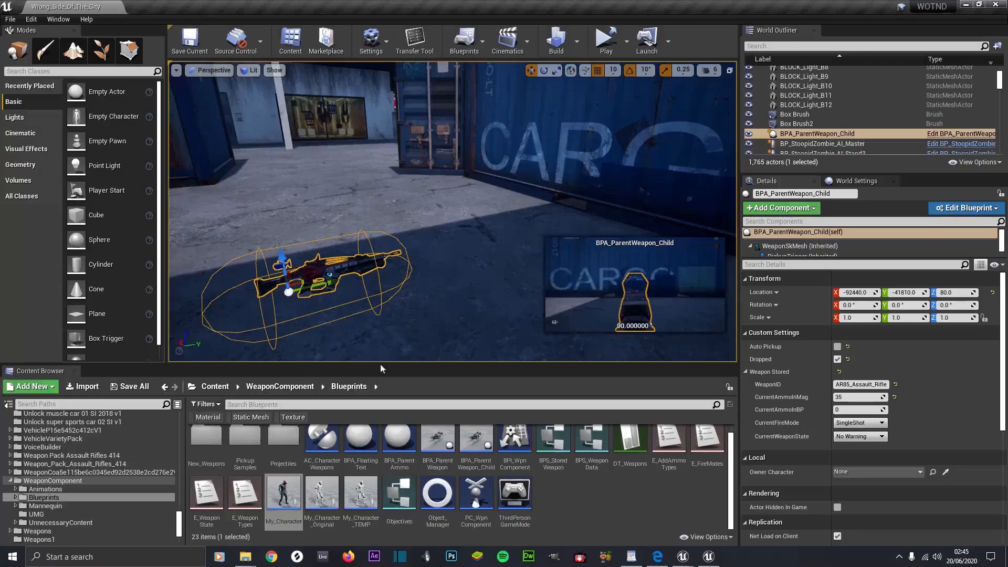
Open the AnimBP_Main animation Blueprint from the WeaponComponent Animations folder
click(62, 489)
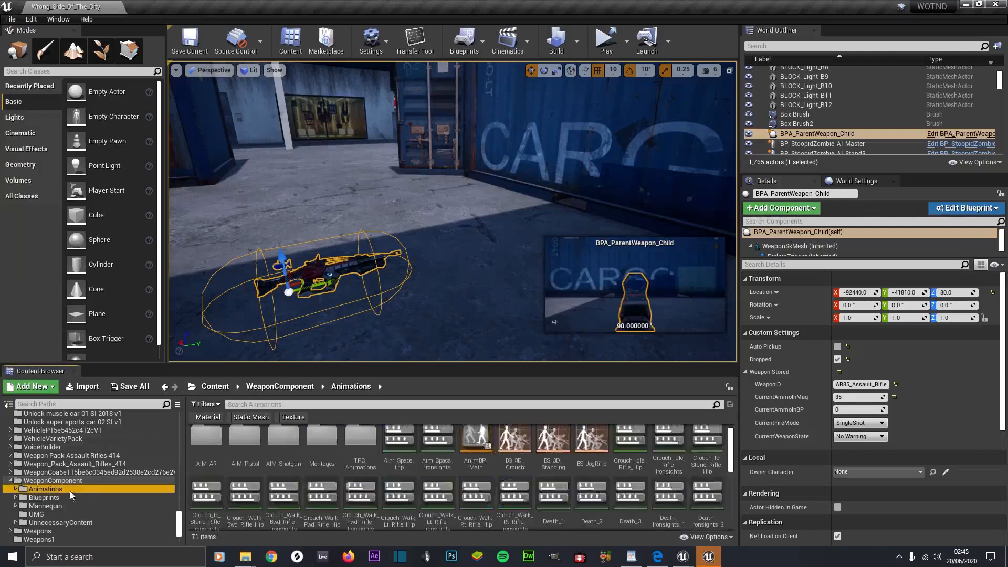
double_click(477, 442)
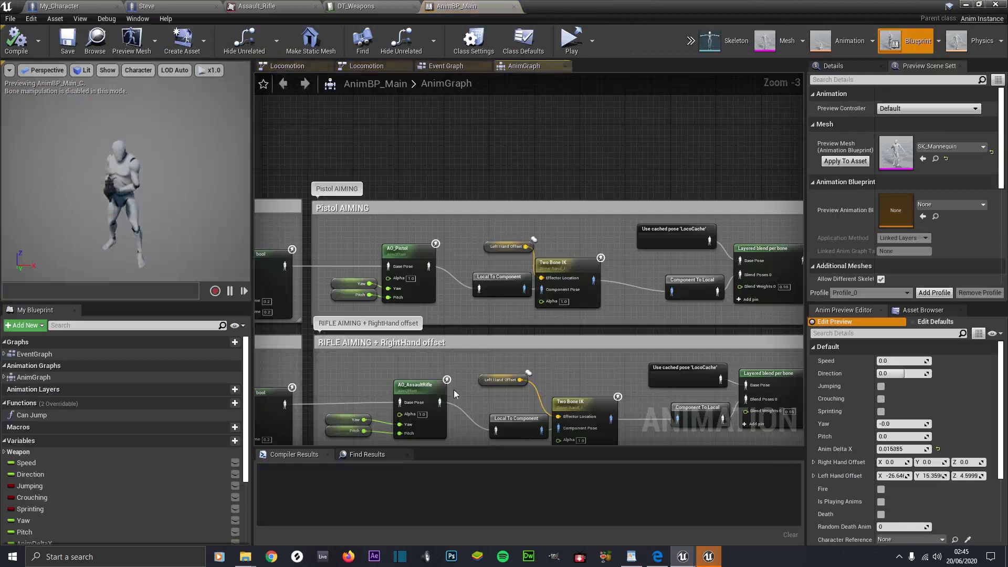
Open the mannequin skeleton and attach the SK_AR85_X mesh to the SKT_Hand_R socket as a preview asset
click(732, 47)
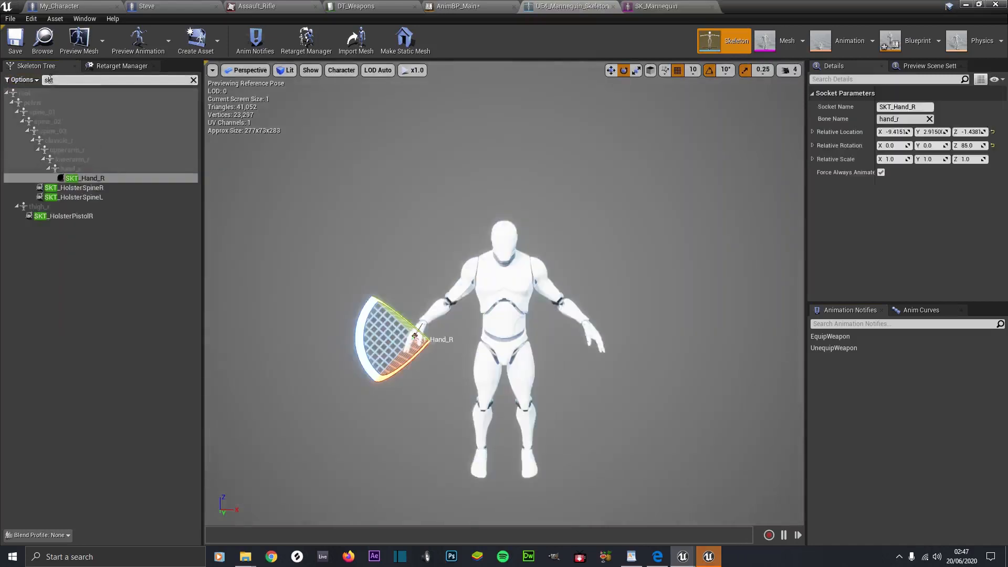
right_click(82, 181)
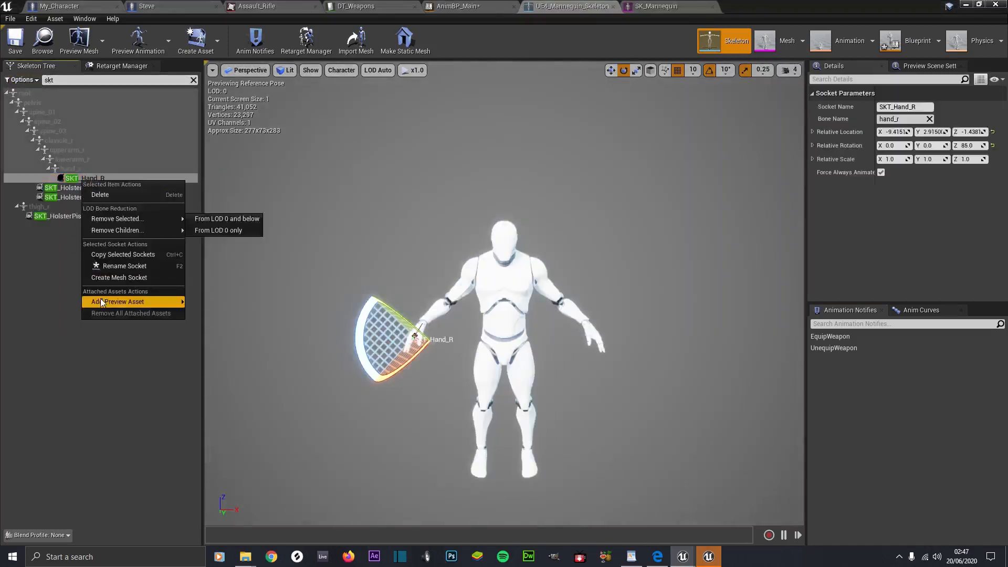
mouse_move(129, 305)
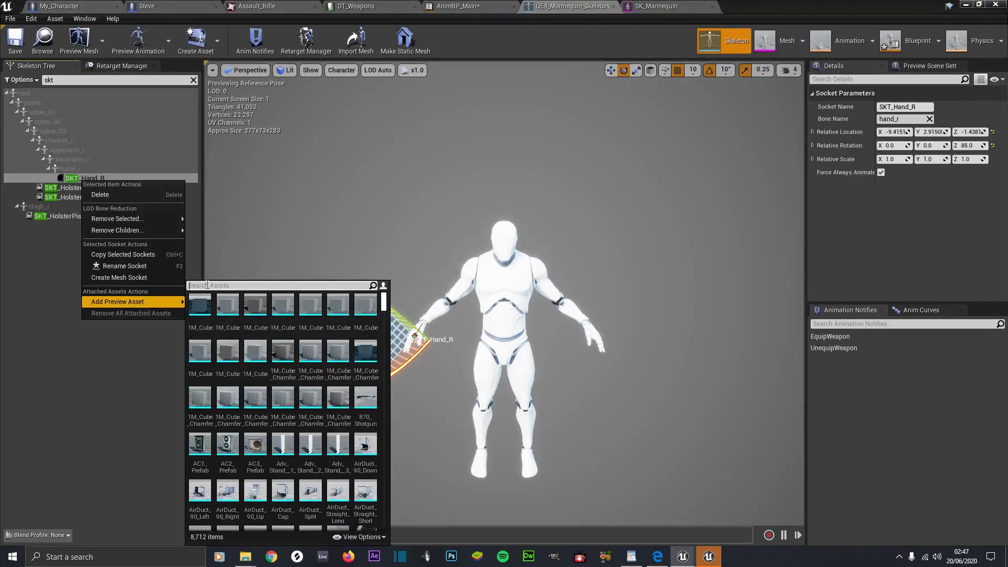
text(ar)
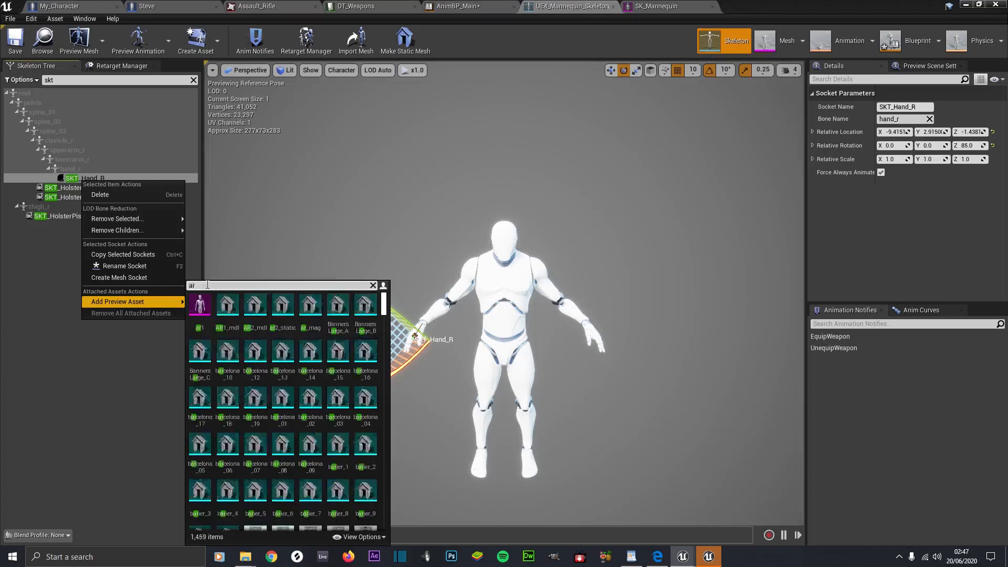
text(85)
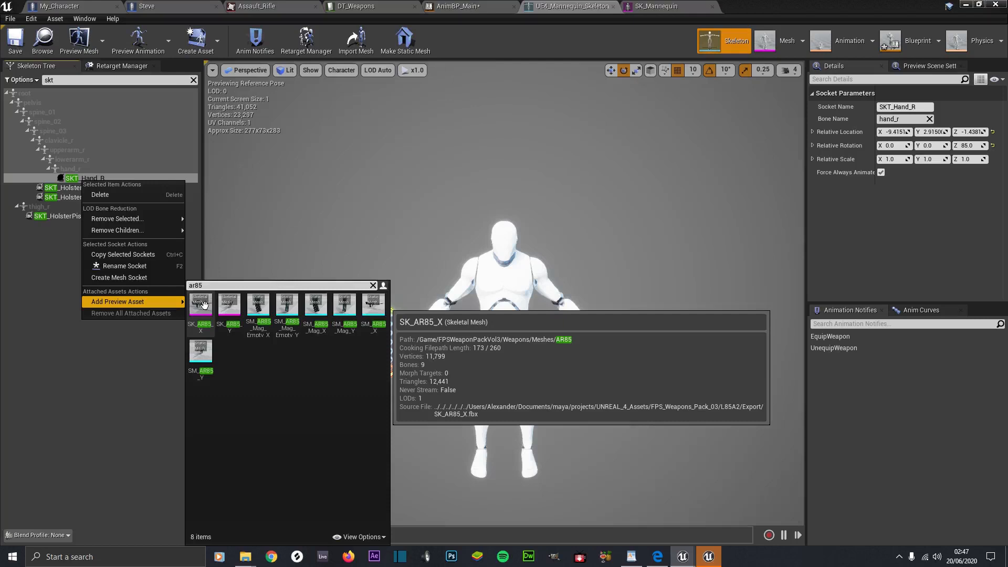
click(204, 305)
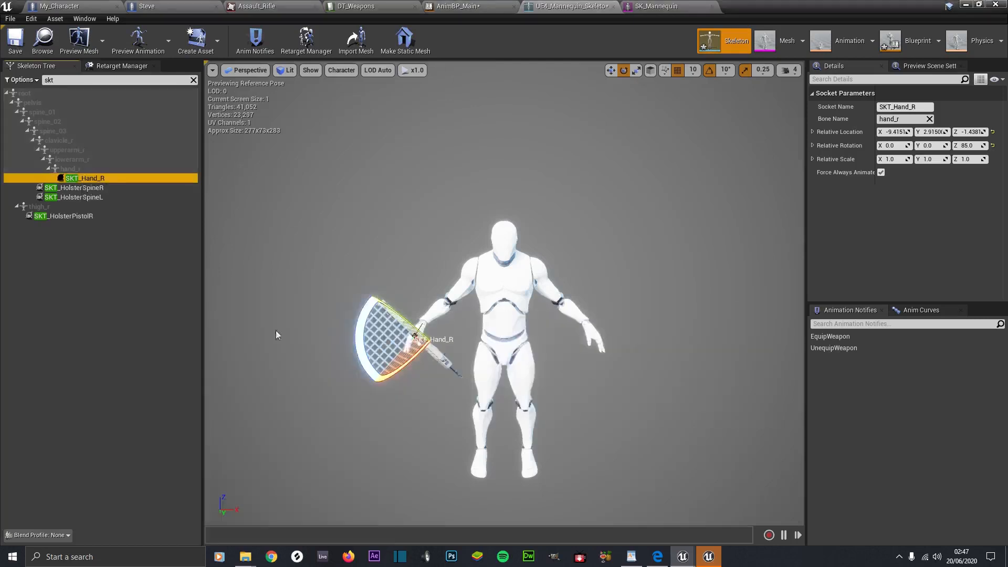
drag(380, 346, 380, 351)
mouse_move(380, 351)
right_down()
mouse_move(389, 380)
mouse_move(369, 351)
right_up()
key(w)
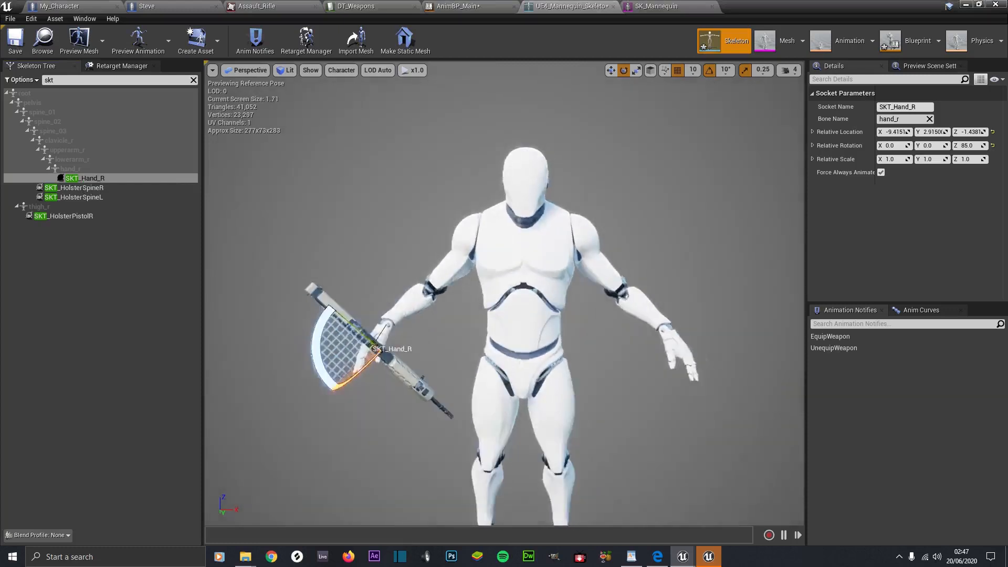
Set the SKT_Hand_R socket's relative Z rotation to 175
drag(248, 206, 252, 214)
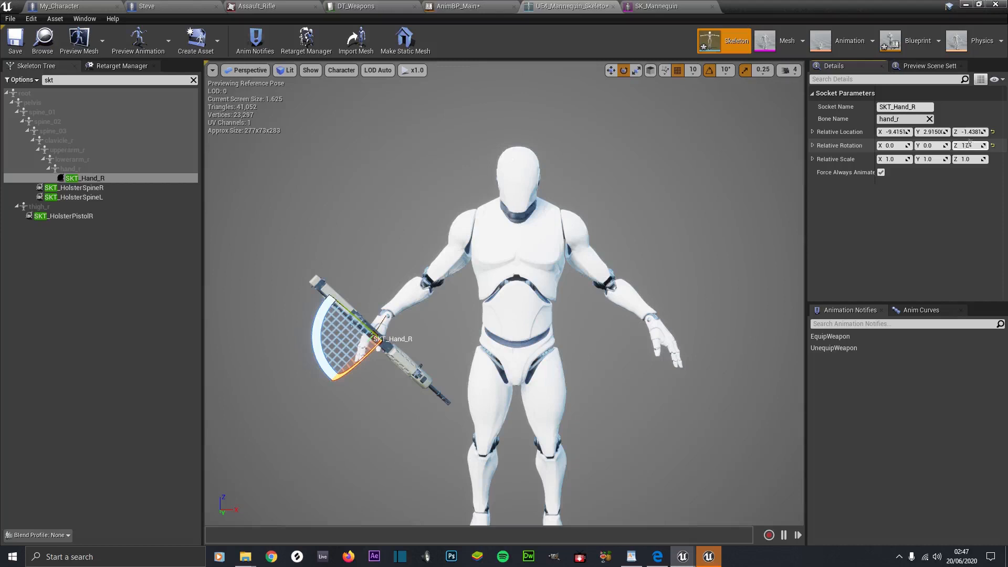
text(5)
key(Return)
right_drag(741, 209, 753, 216)
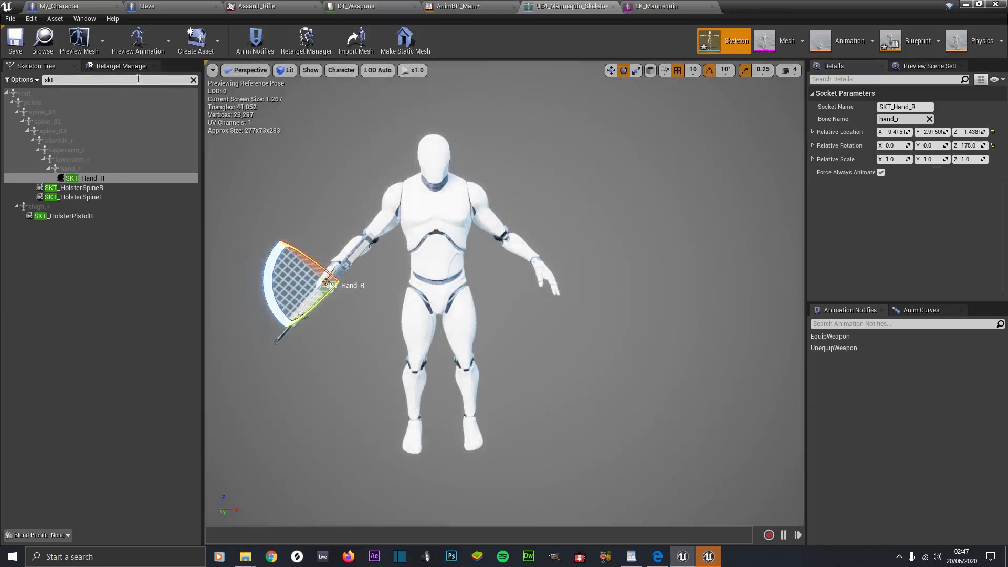
Preview the AO_AssaultRifle aim offset on the mannequin, examine the rifle's hold from the side, and save the skeleton
click(138, 39)
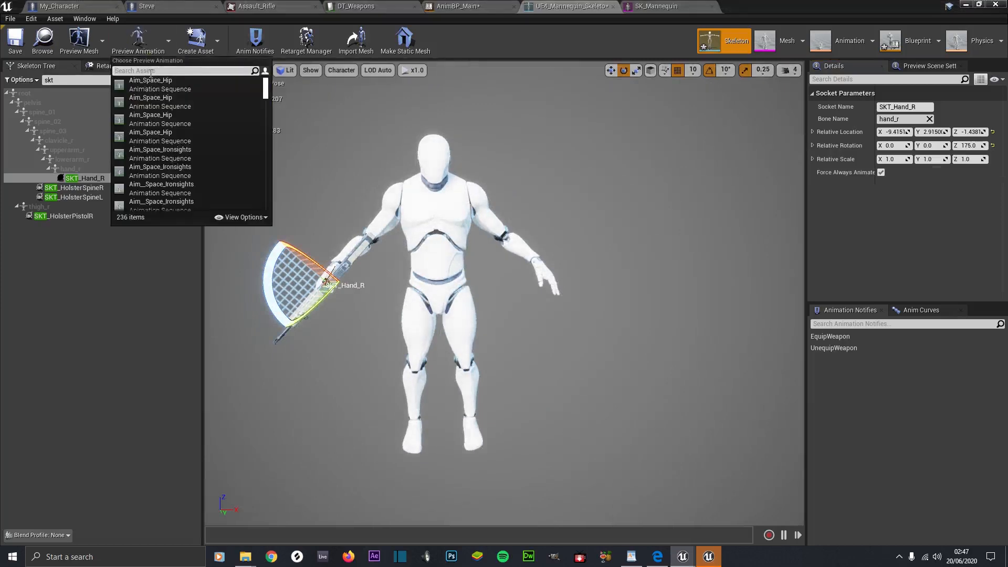
text(rifl)
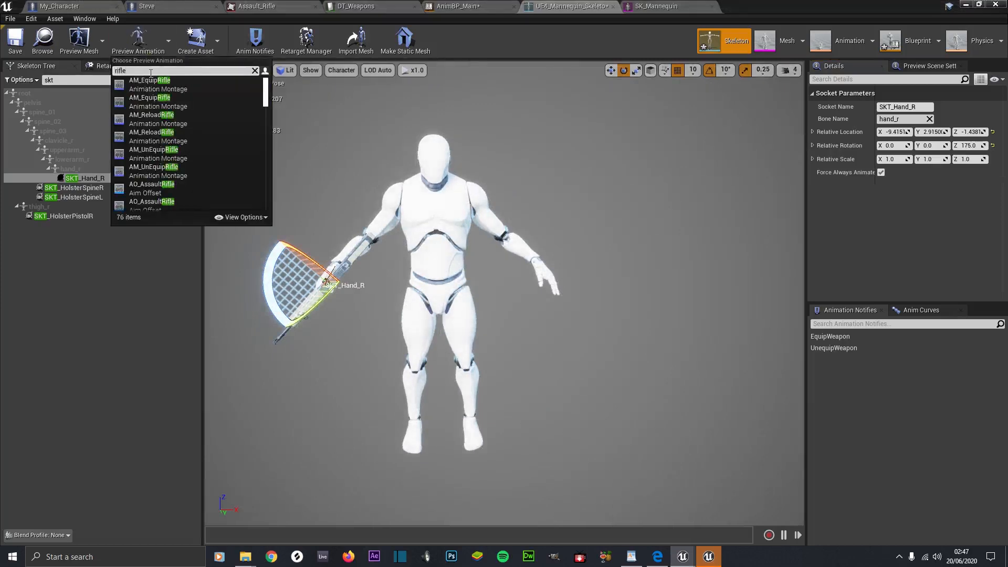
text(e)
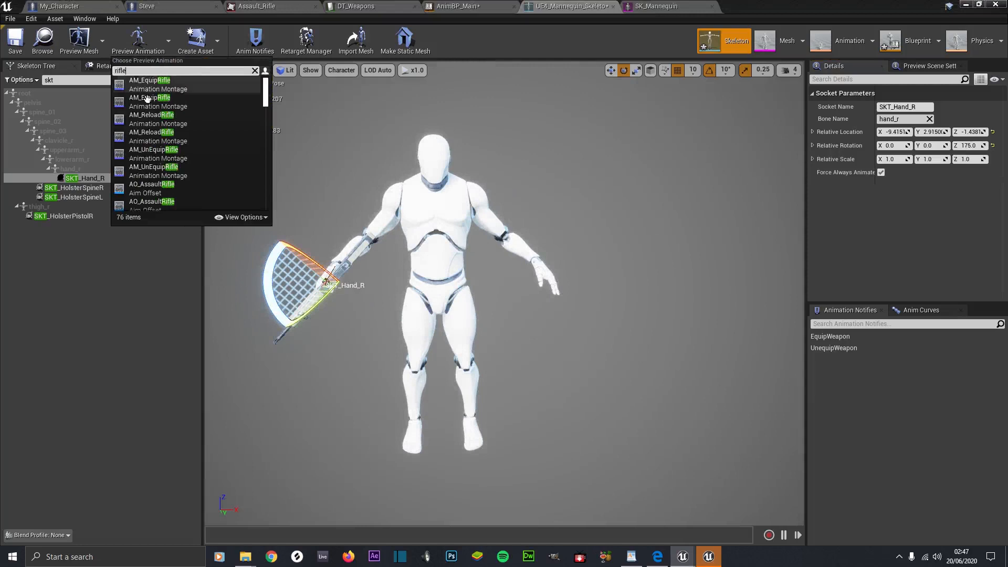
click(147, 188)
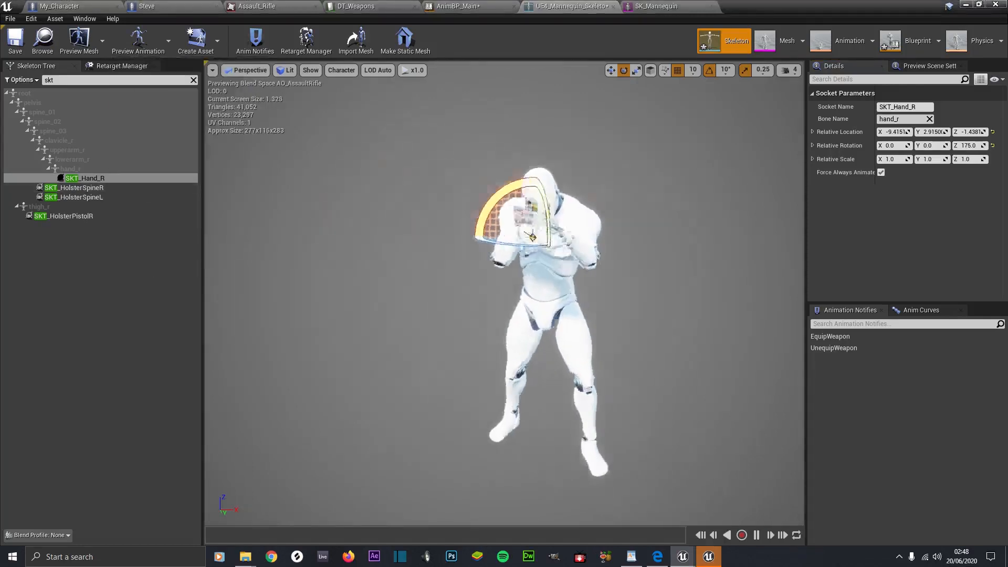
key(a)
right_drag(664, 176, 775, 169)
key(ctrl+s)
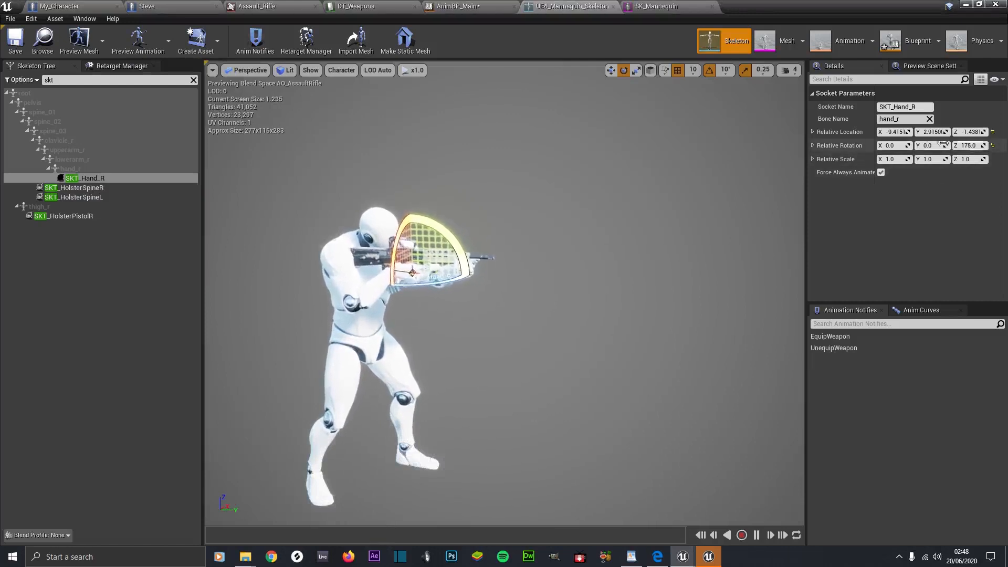
Return the SKT_Hand_R socket's relative Z rotation to 85 and save the skeleton
click(910, 50)
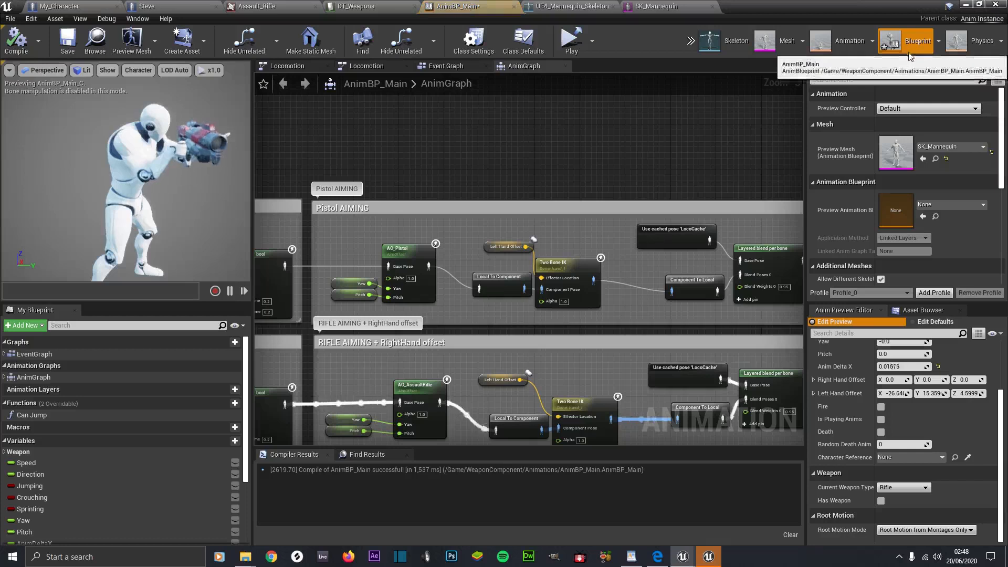
click(728, 44)
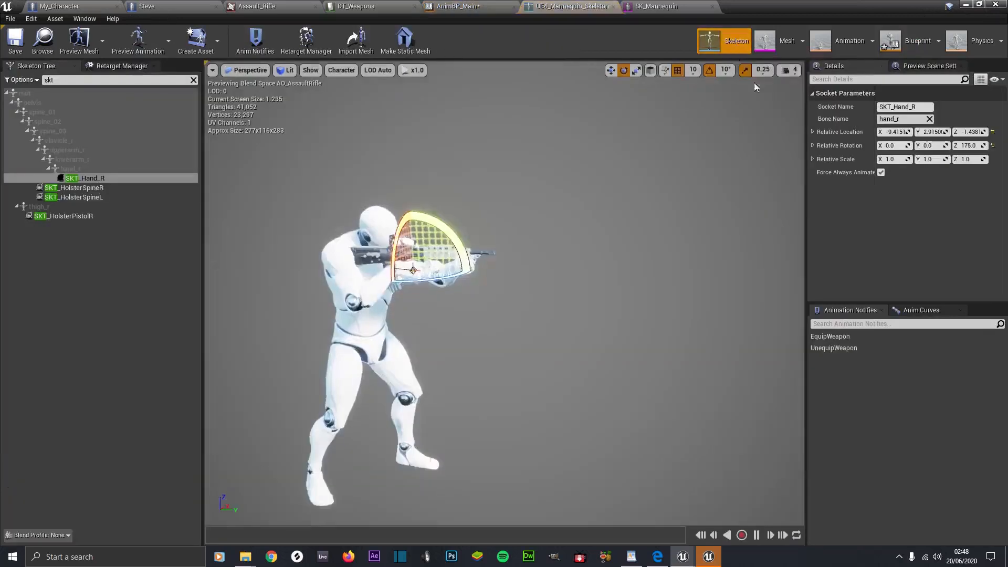
click(968, 146)
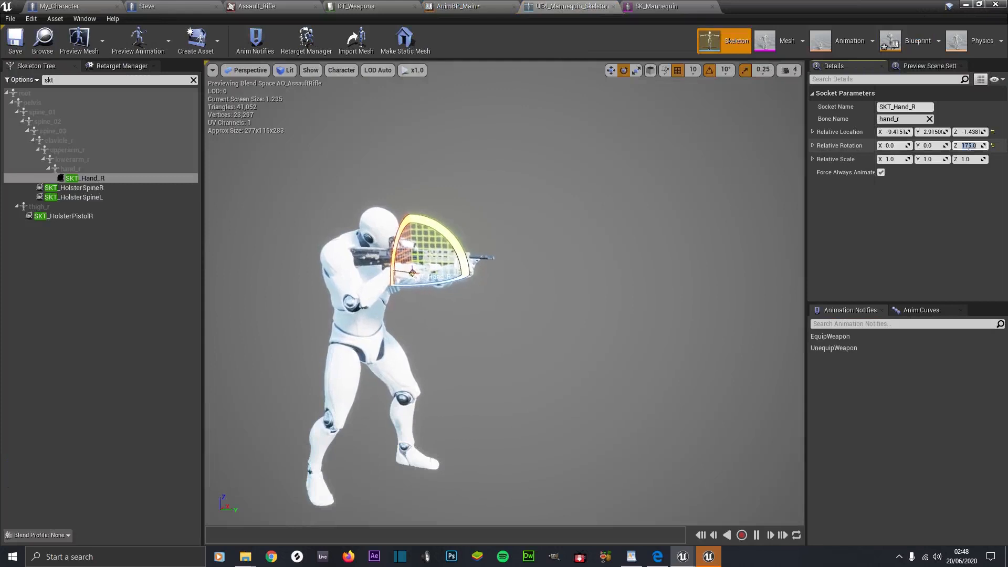
text(85)
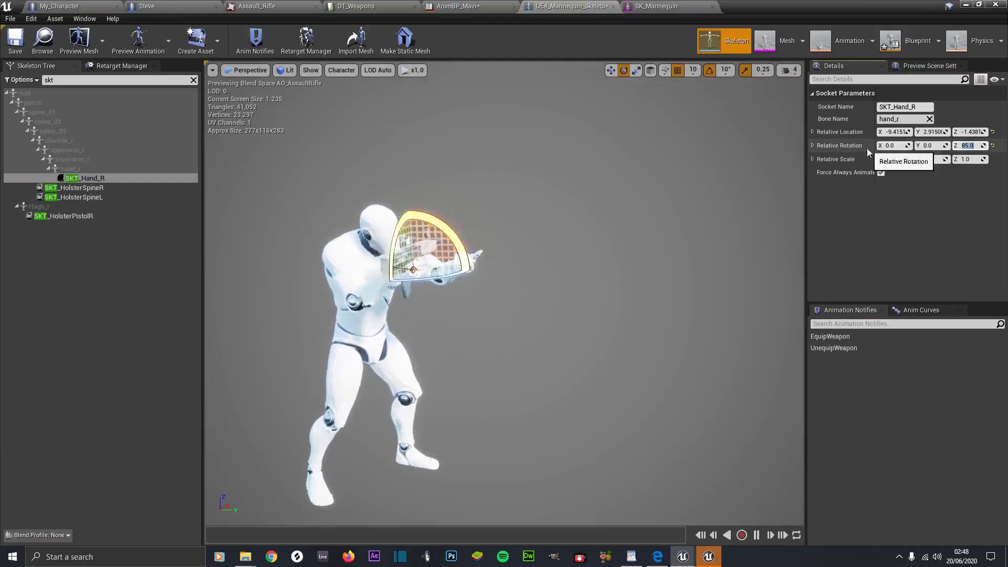
key(Return)
click(14, 50)
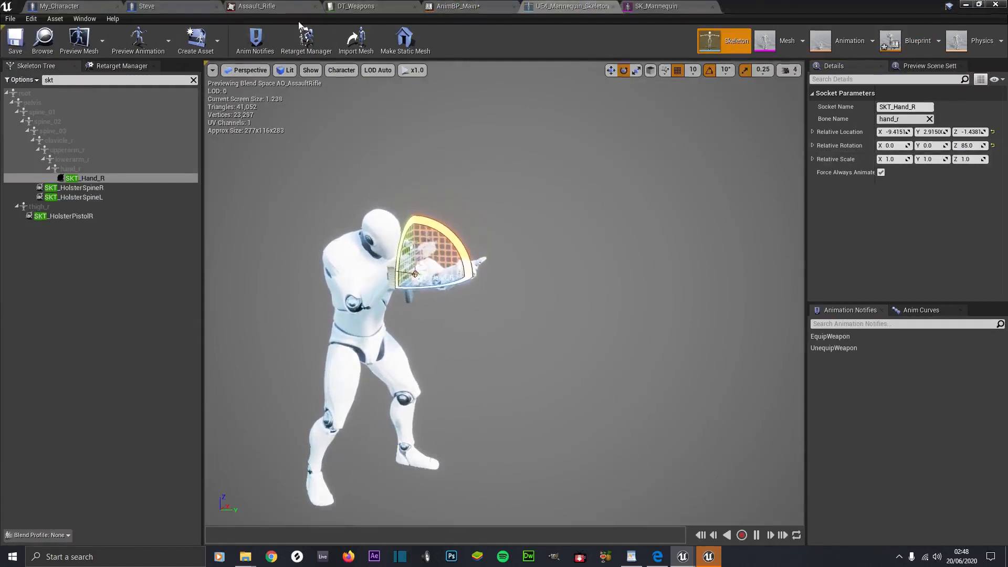
In the AnimBP_Main preview, adjust Left Hand Offset to about X -35.68, Y 12.40, Z 6.10 to reposition the left hand on the rifle
click(920, 45)
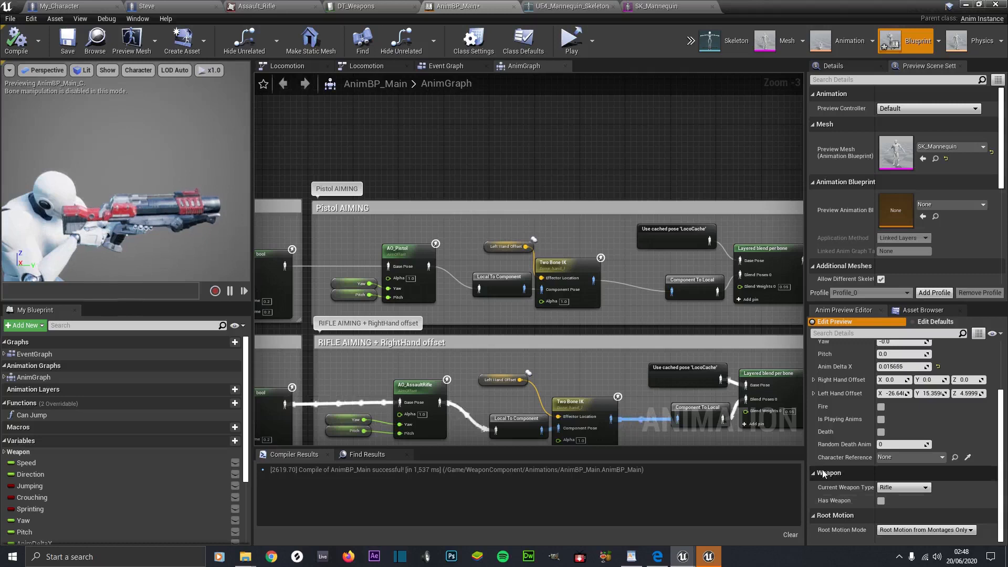
click(884, 395)
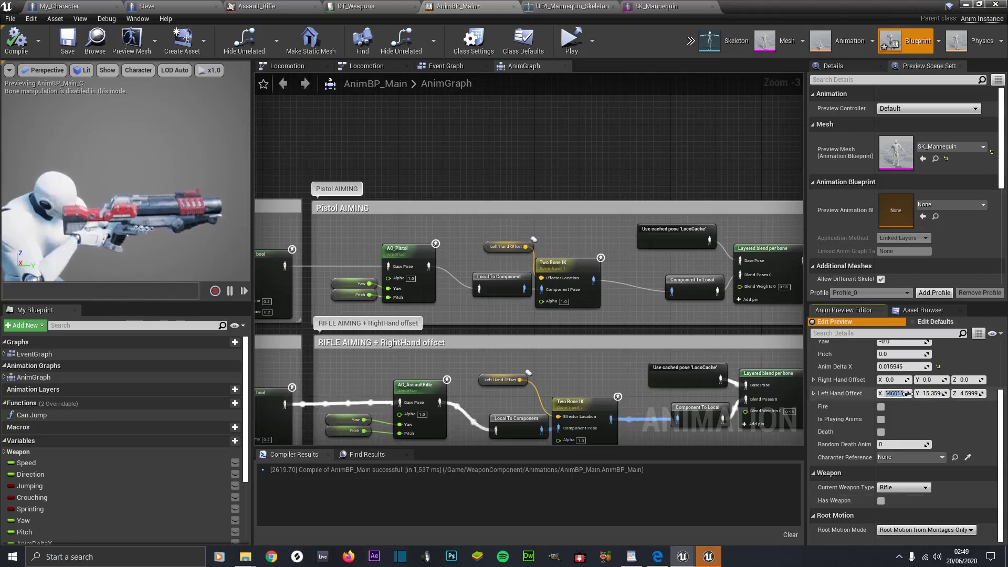
key(Return)
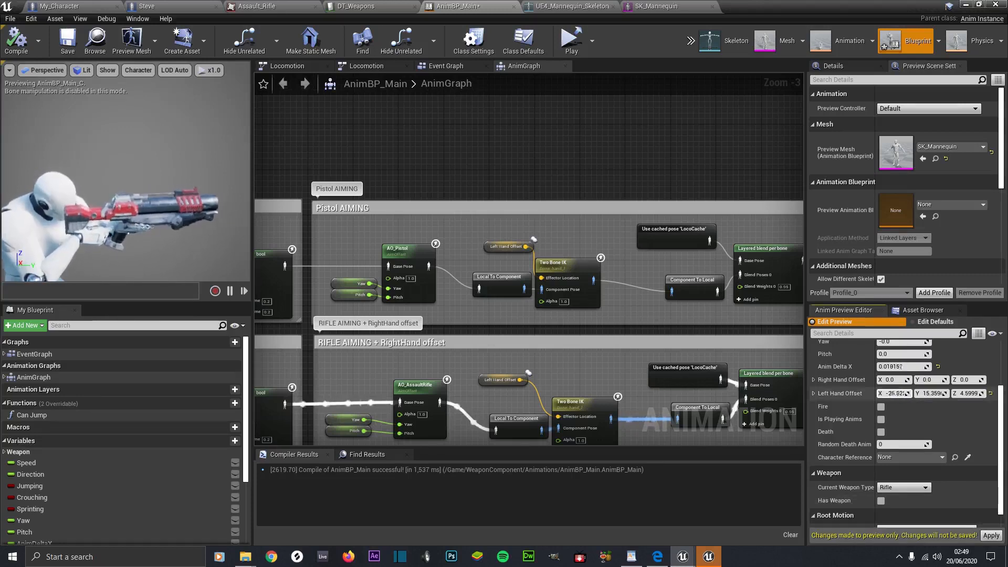
drag(896, 393, 889, 393)
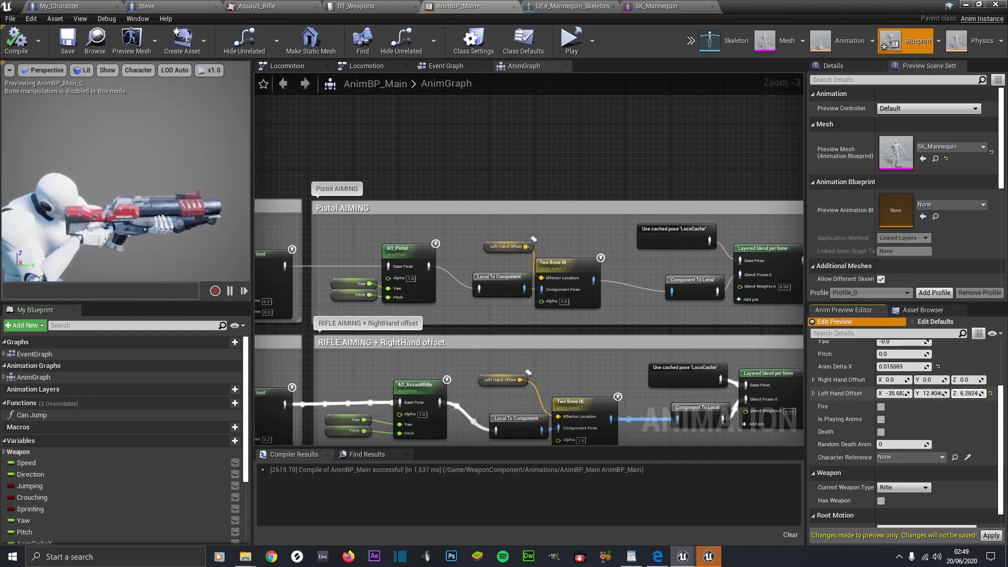
Copy the Left Hand Offset value from AnimBP_Main into LeftHandLocationFix of the AR85_Assault_Rifle row in DT_Weapons
right_click(836, 394)
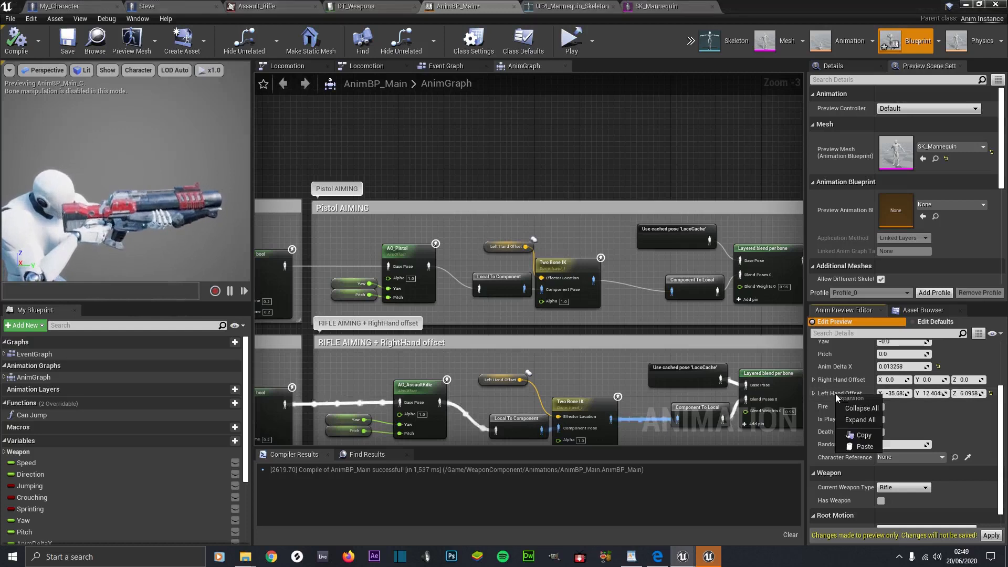
click(864, 436)
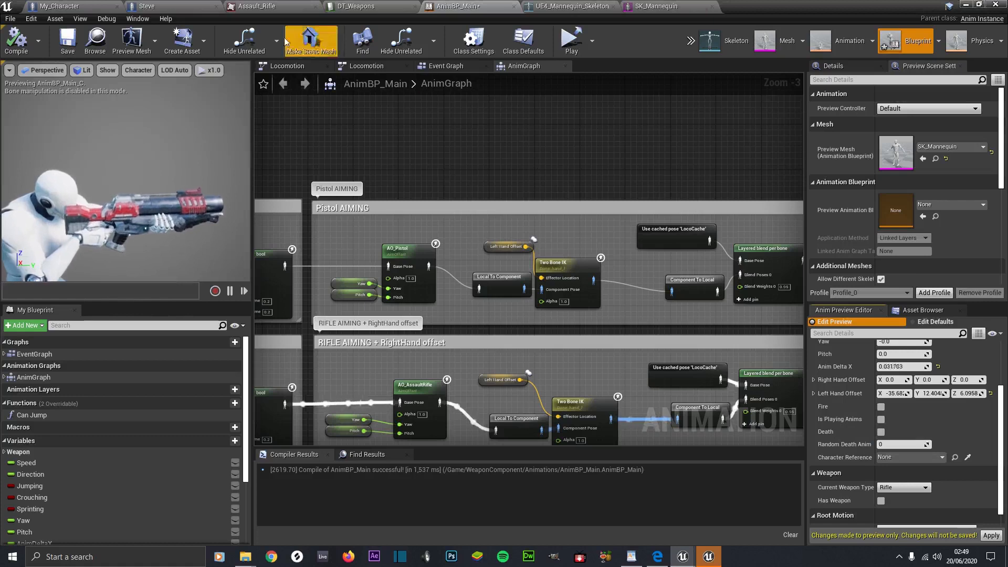
click(350, 6)
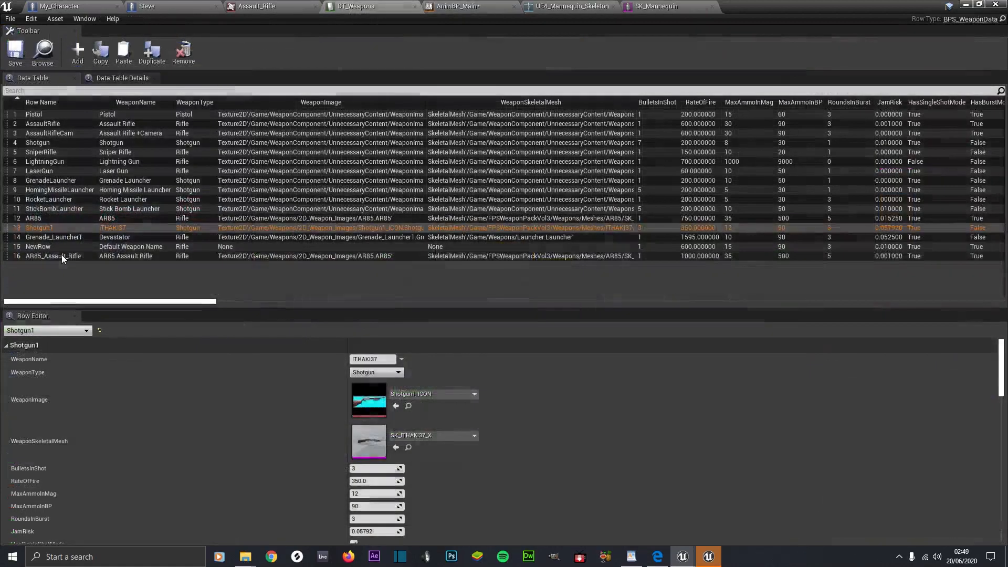
click(61, 256)
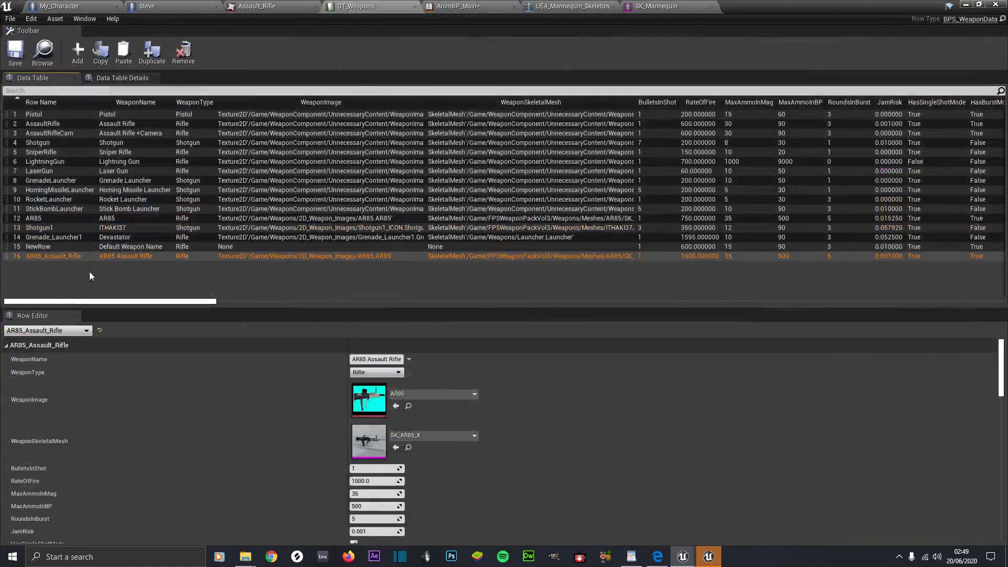
scroll(316, 401, down, 5)
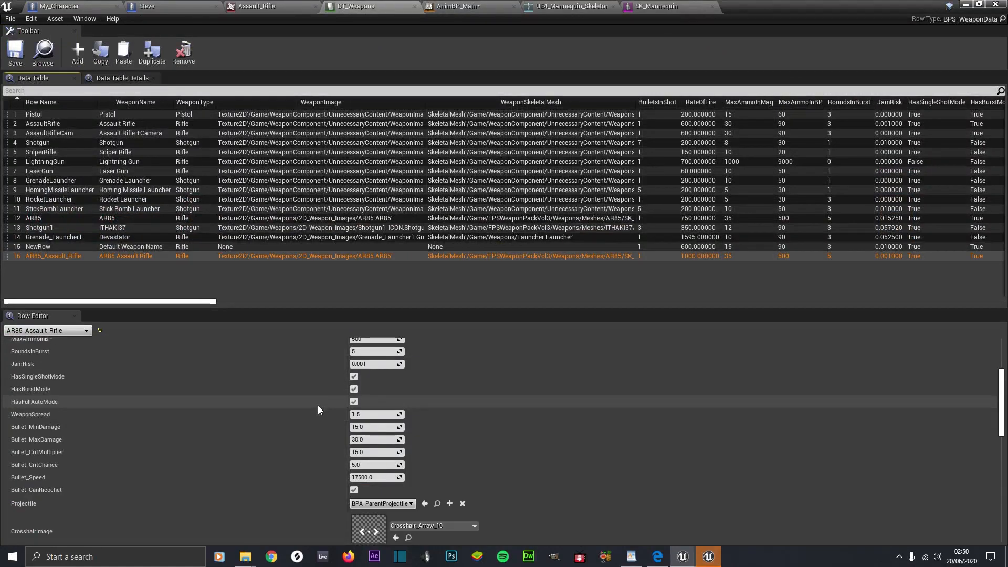
scroll(276, 368, down, 3)
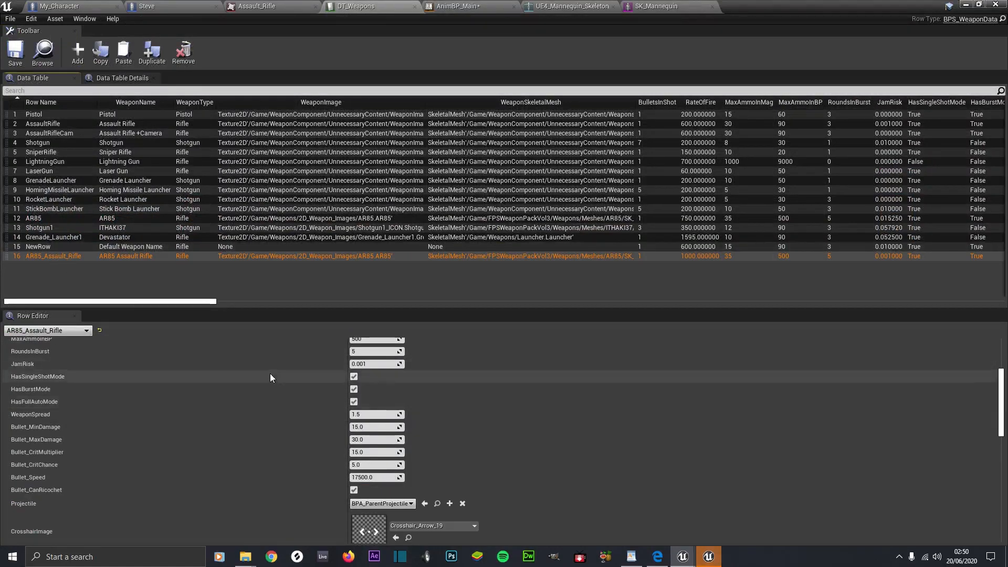
scroll(270, 374, down, 2)
scroll(270, 373, down, 6)
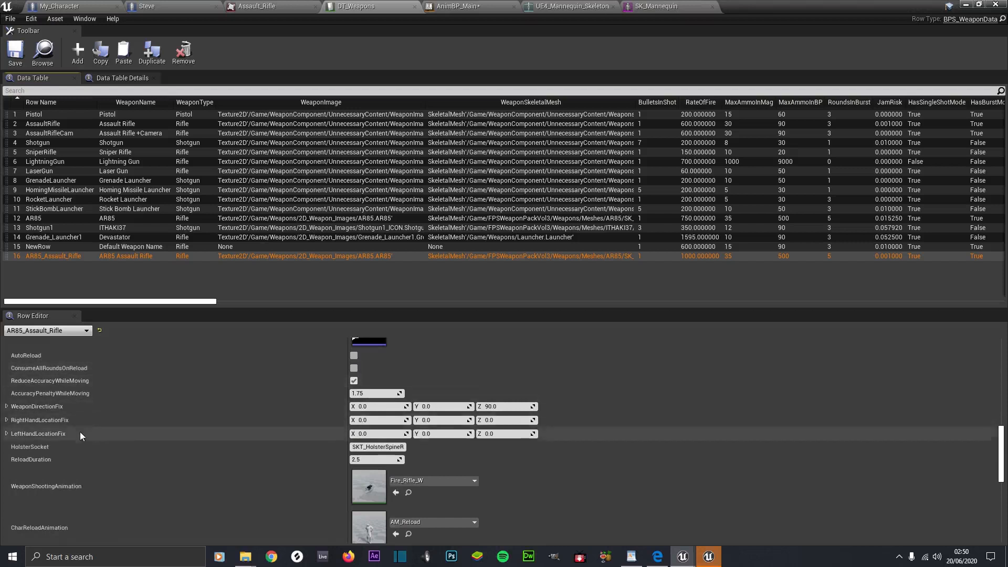
right_click(35, 435)
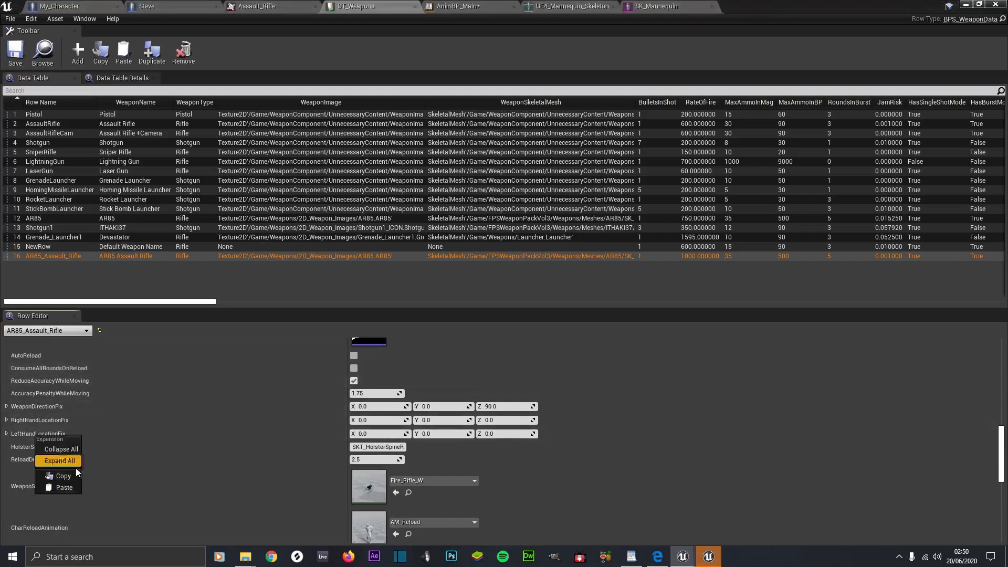
click(72, 487)
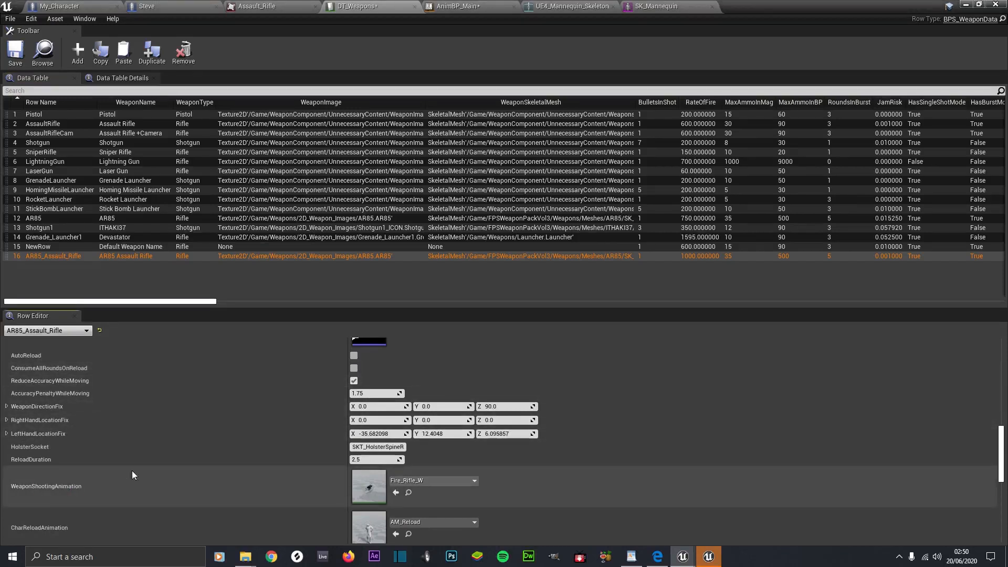
Save DT_Weapons and AnimBP_Main, and return to the level editor
click(15, 53)
click(476, 11)
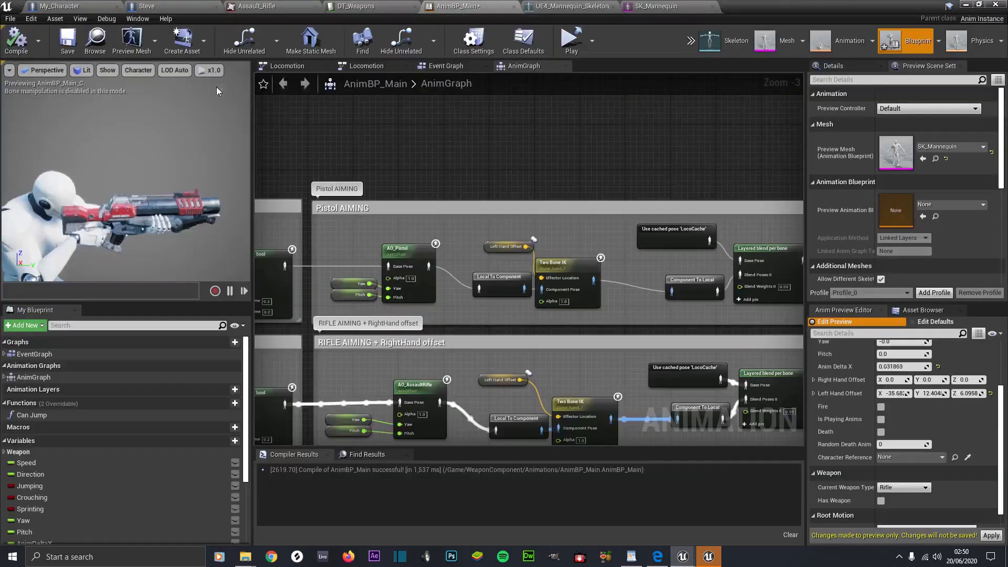
key(ctrl+s)
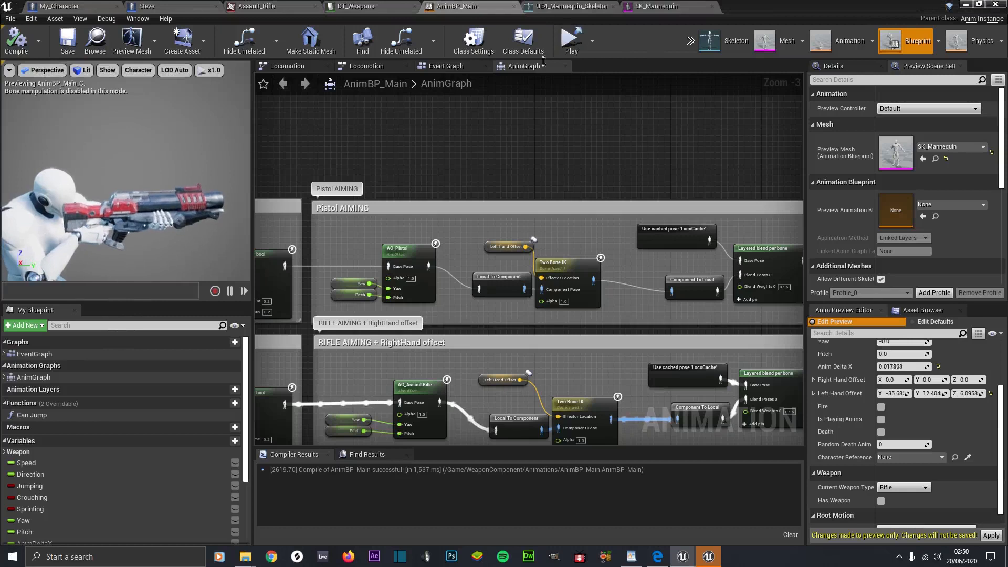
click(967, 5)
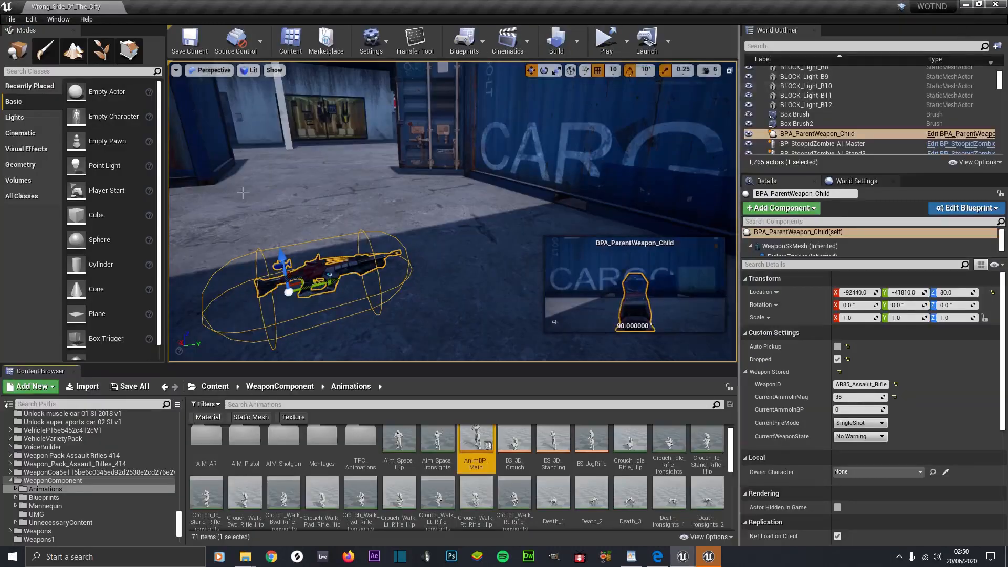
Start a playtest of the level in full view and switch the character's weapon to the AR85 Assault Rifle in slot 3
click(607, 42)
click(971, 6)
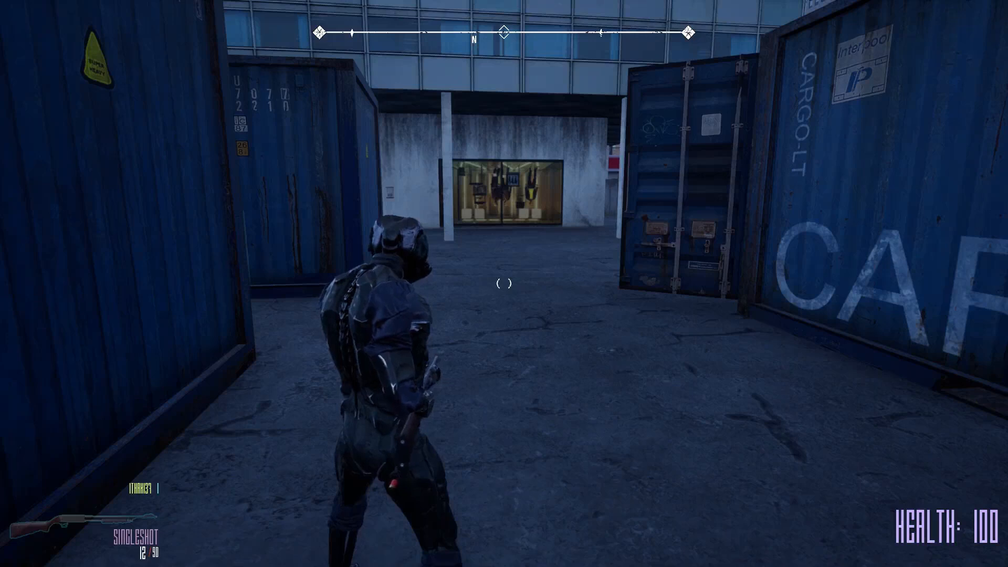
key(1)
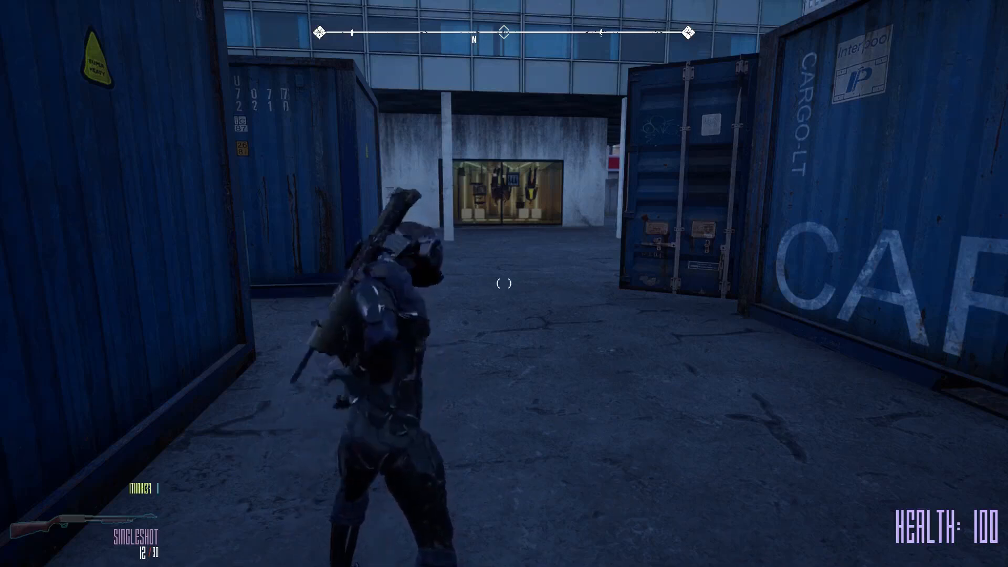
key(3)
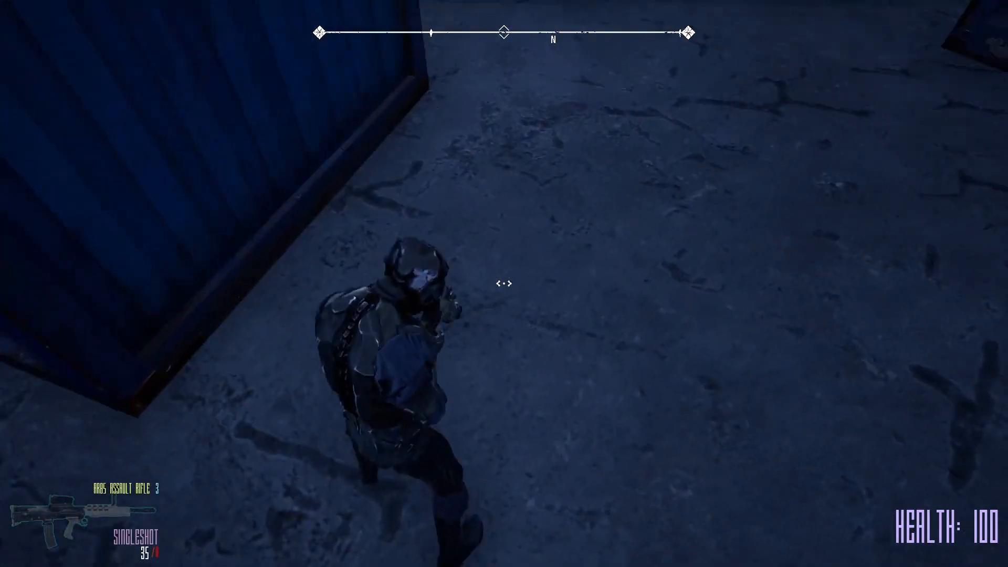
Check the hand fit on the AR85 by toggling between the regular third-person view and aiming down the iron sights
right_click(504, 283)
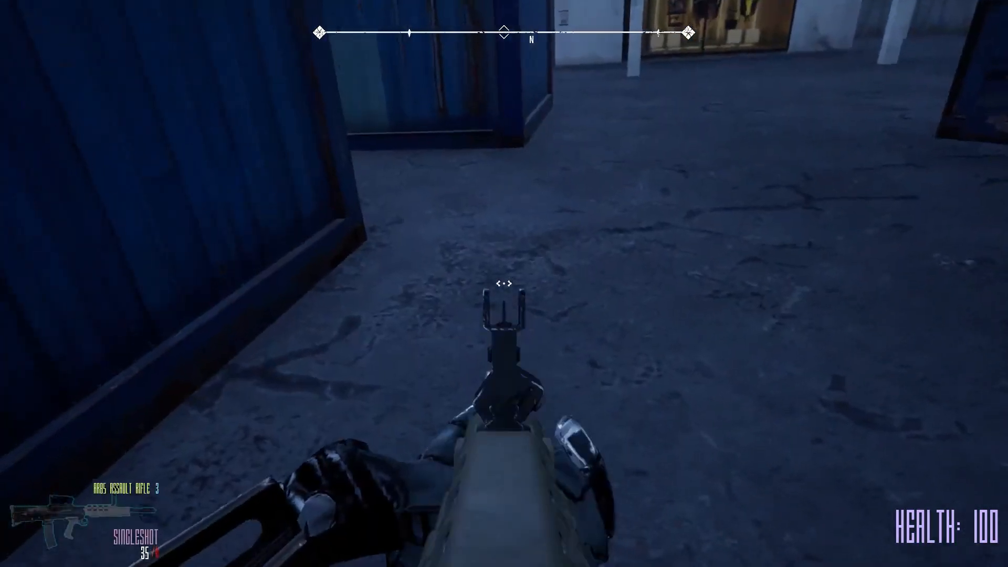
right_click(505, 284)
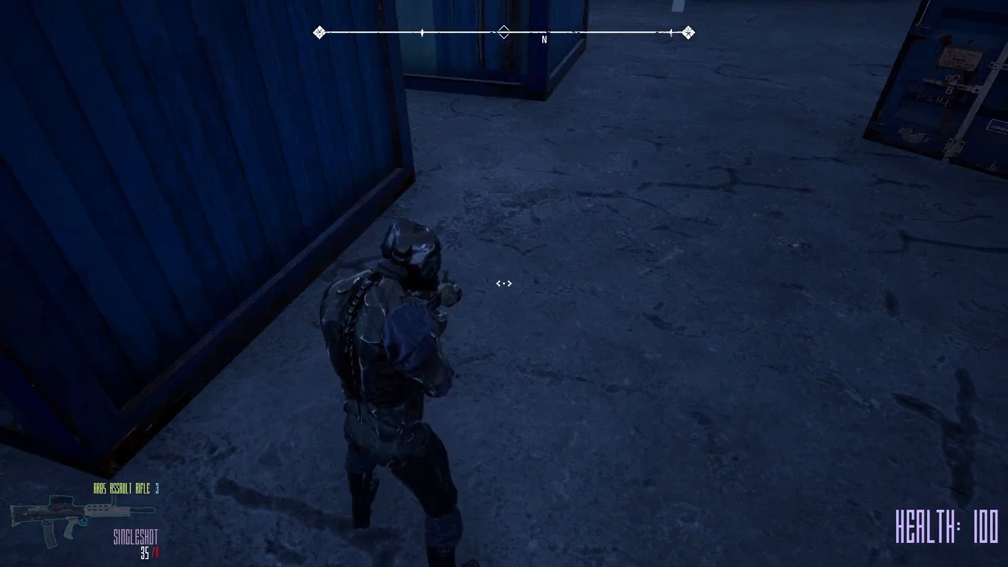
right_click(505, 284)
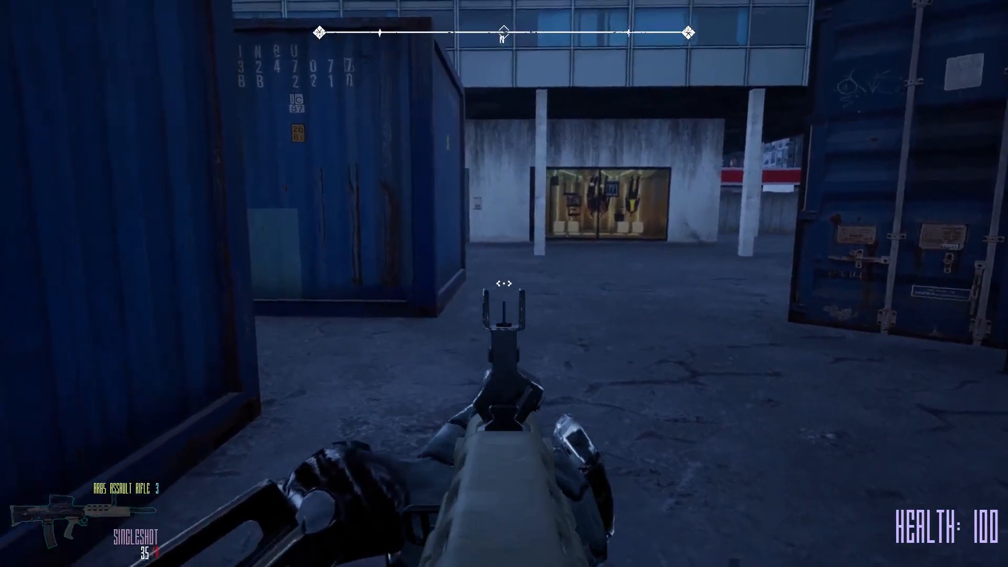
Test-fire the AR85 repeatedly in SingleShot mode while aiming down the iron sights
click(504, 284)
click(504, 284)
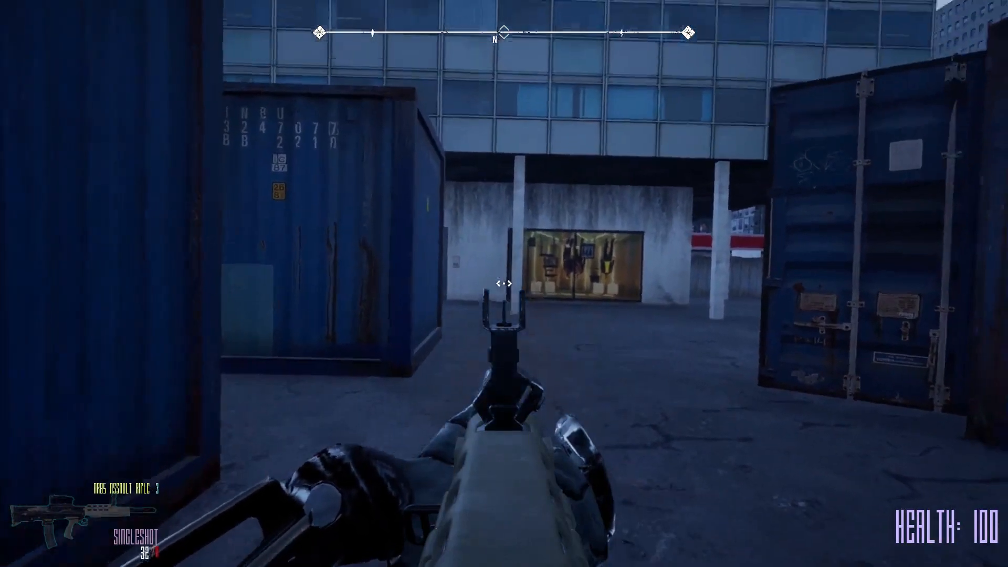
click(504, 283)
click(504, 283)
click(504, 284)
click(504, 284)
click(504, 284)
click(505, 284)
click(505, 284)
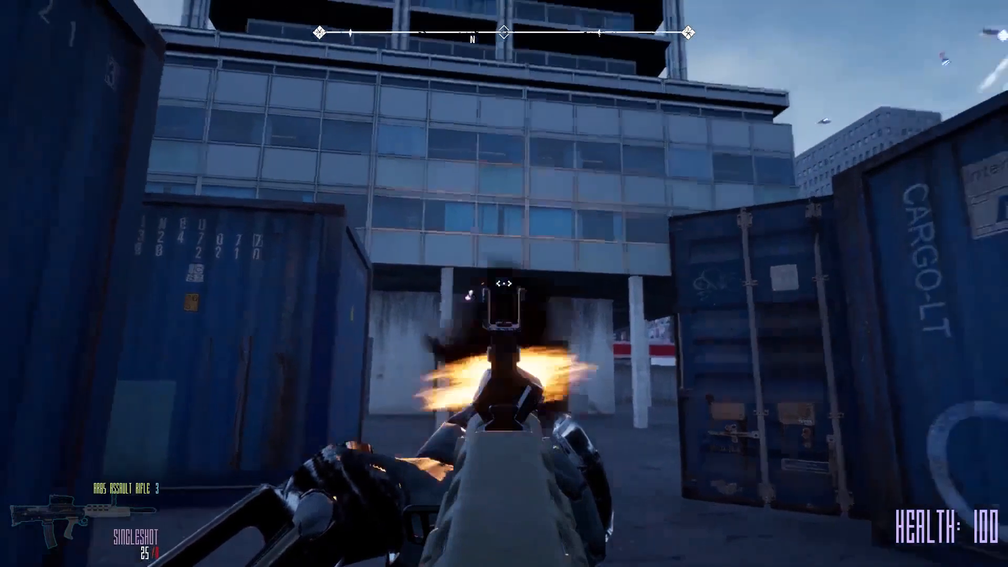
click(504, 284)
click(504, 284)
click(504, 284)
click(504, 284)
click(504, 283)
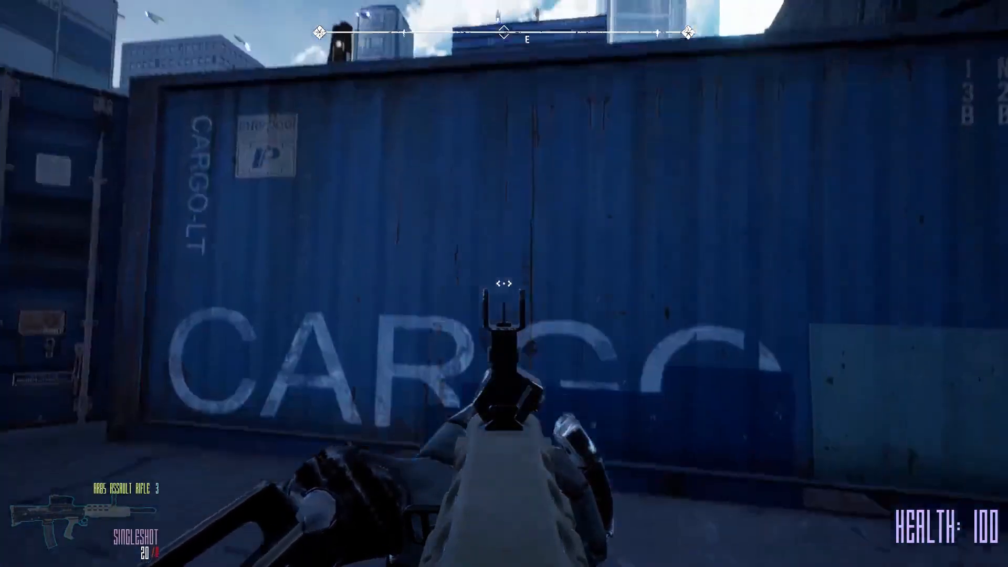
click(504, 283)
click(504, 284)
click(505, 284)
Switch the AR85 to Burst fire mode and fire bursts at the cargo container through the iron sights
key(b)
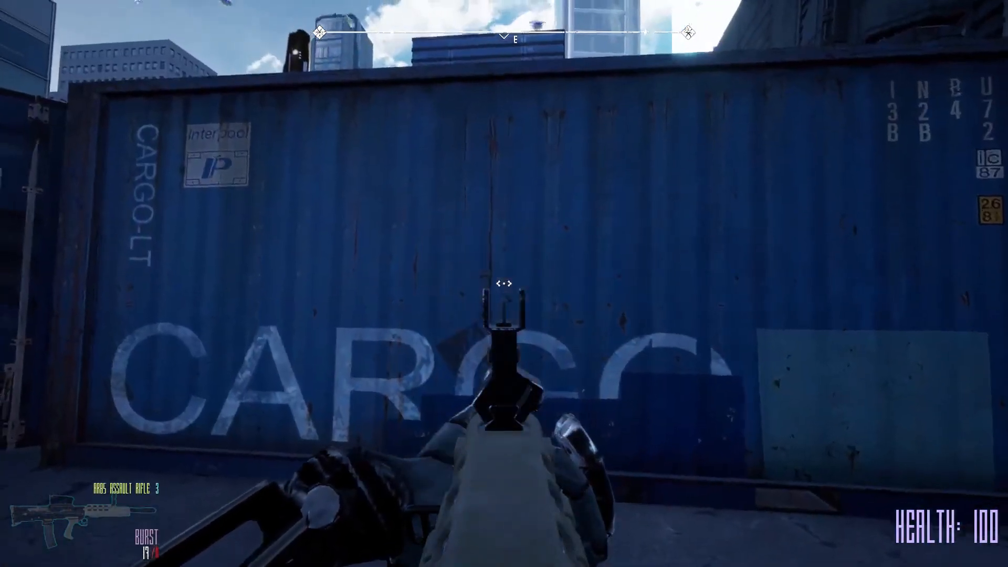
click(504, 283)
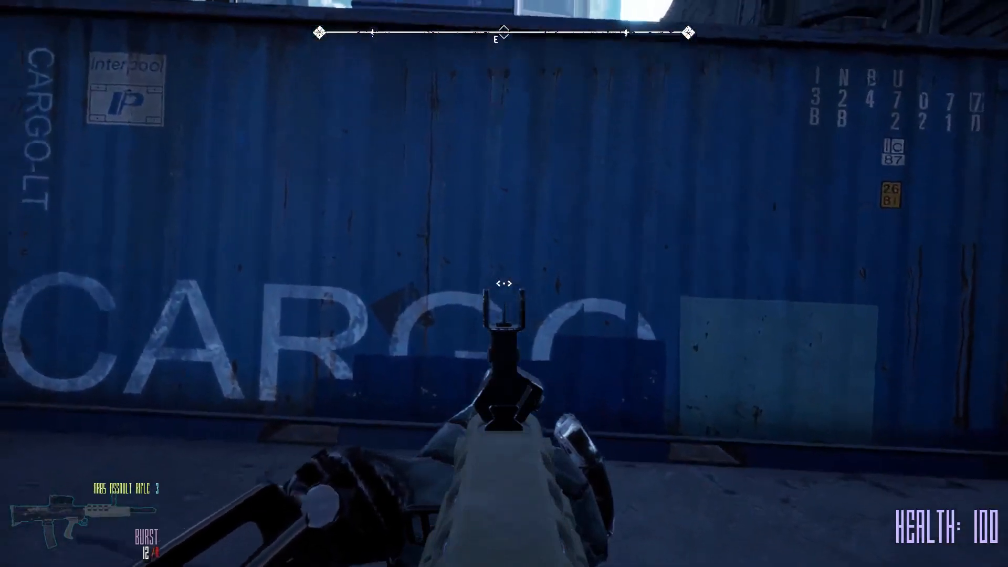
click(504, 284)
Change to the over-the-shoulder aiming view, fire off the remaining burst rounds, and check the character's aiming pose with the AR85
key(v)
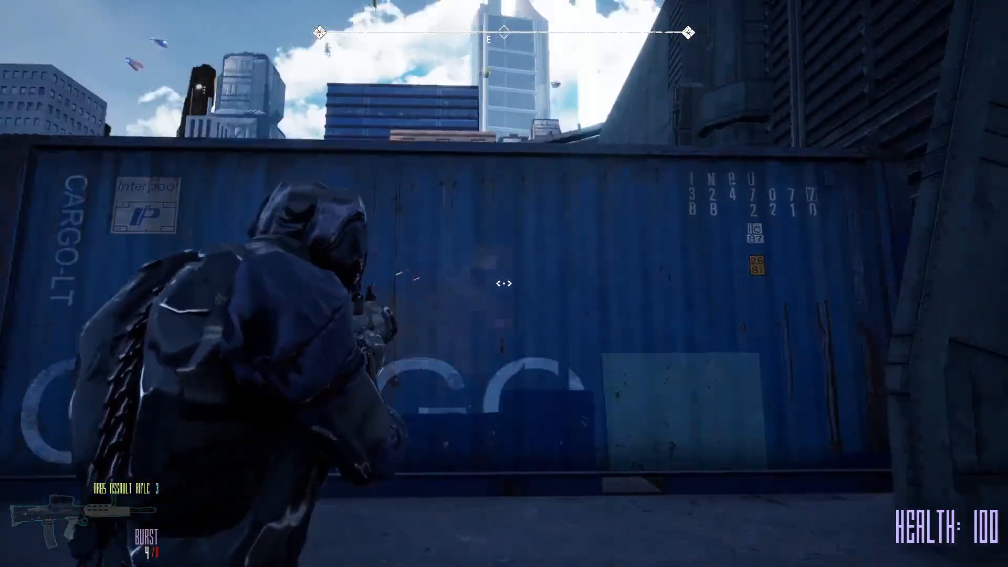
click(504, 284)
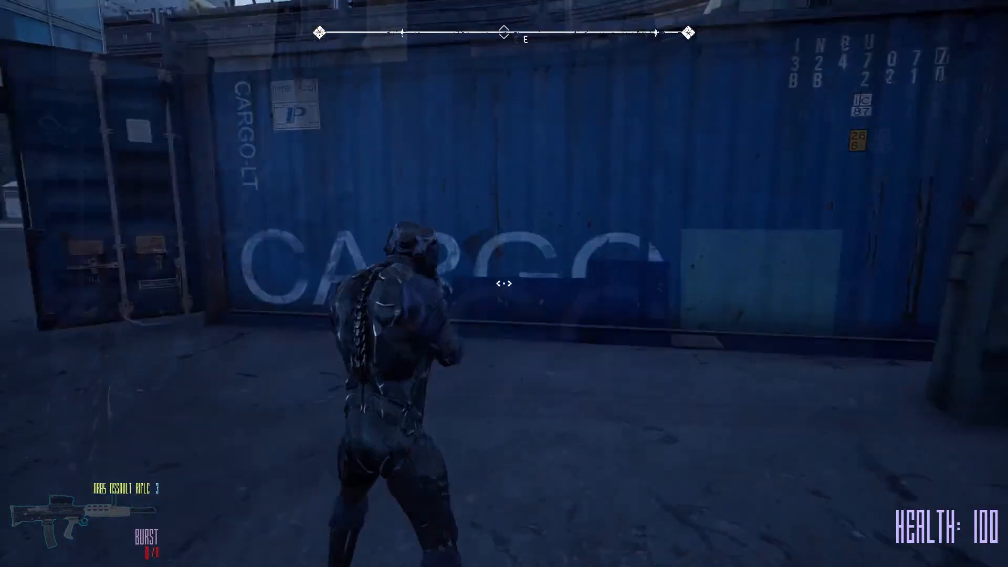
right_click(505, 284)
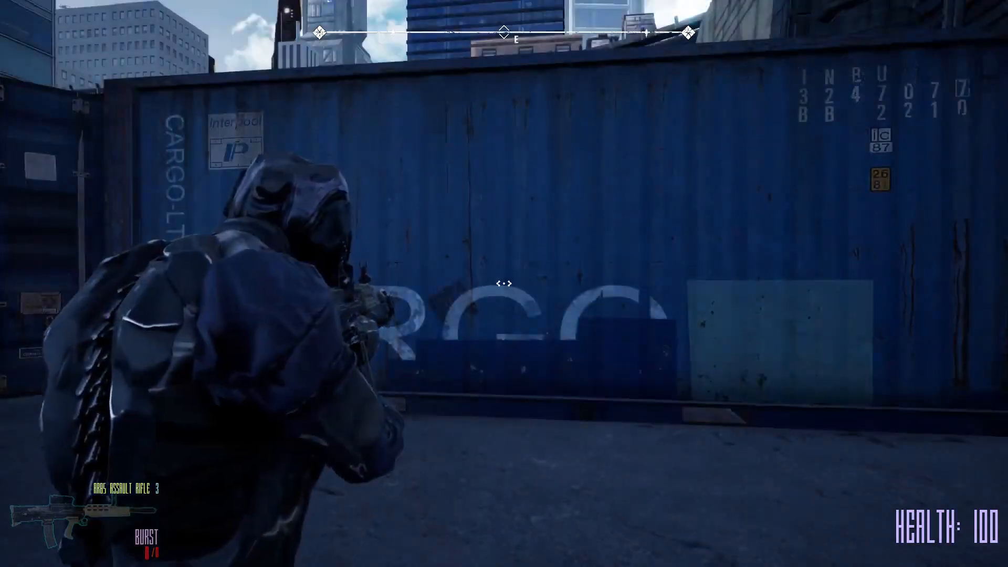